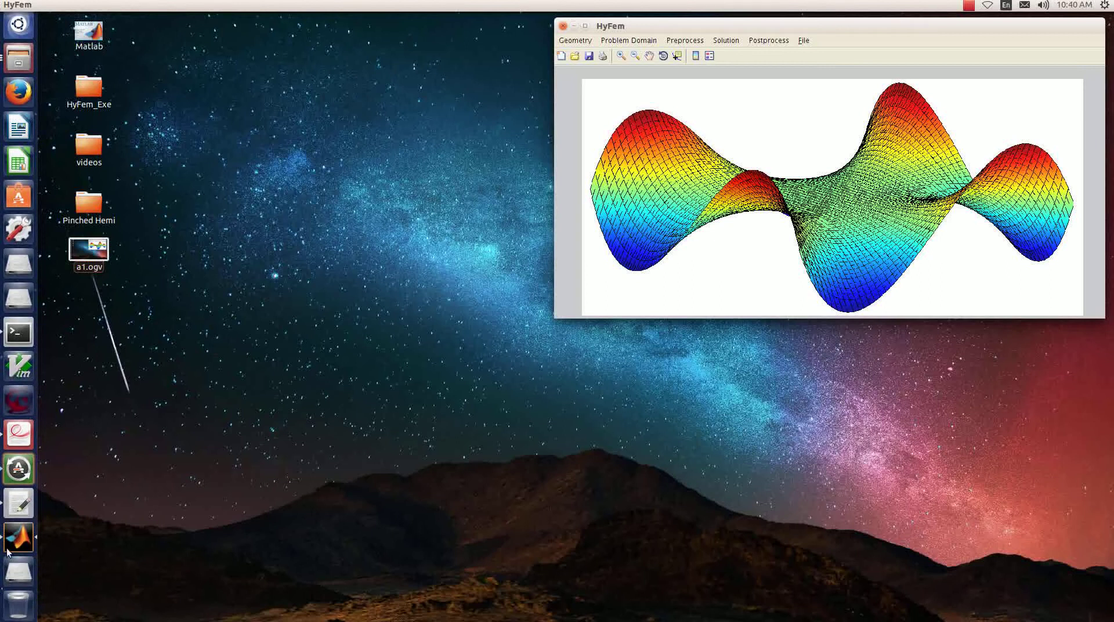
Open the problem parameters text file and consult the pinched hemisphere problem on page 13 of robusthybrid.pdf.
left_click(18, 442)
left_click(18, 502)
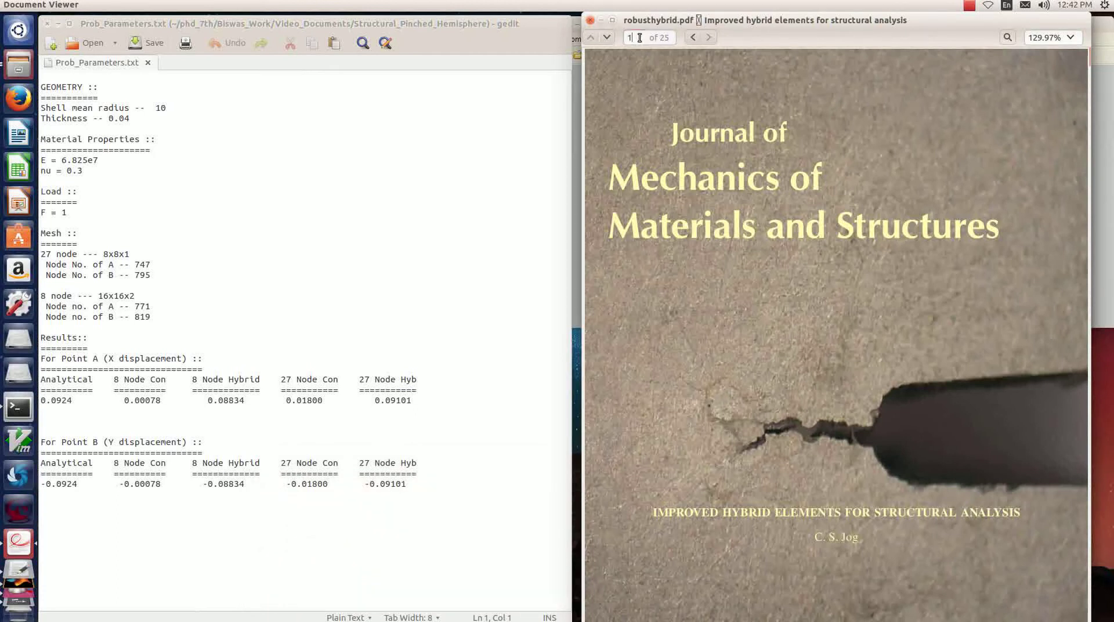
type("3")
key("Return")
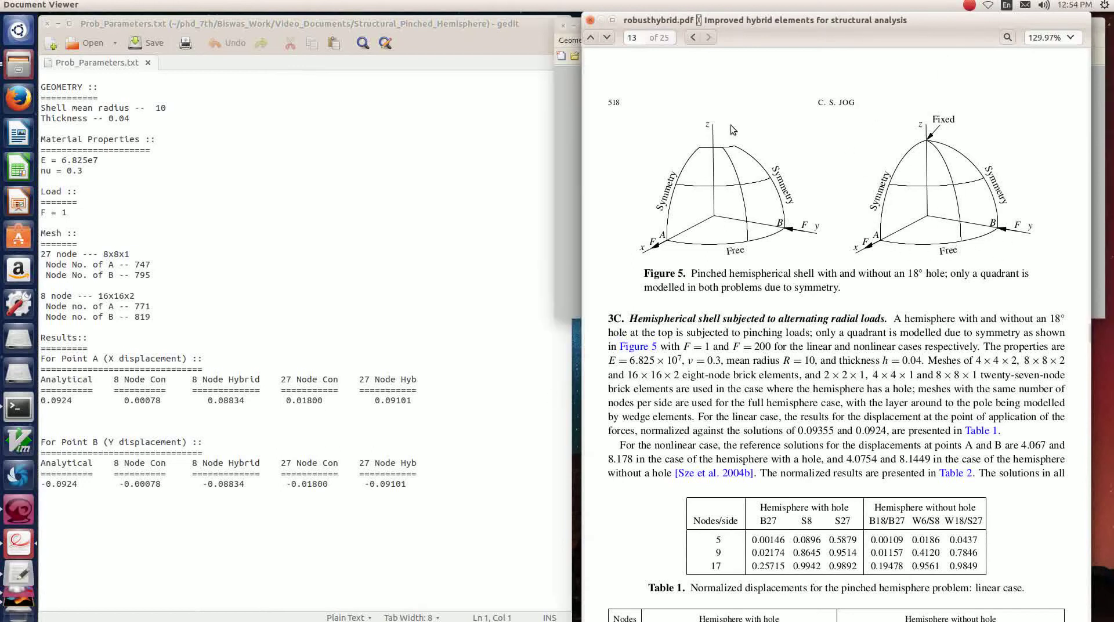
left_click(602, 22)
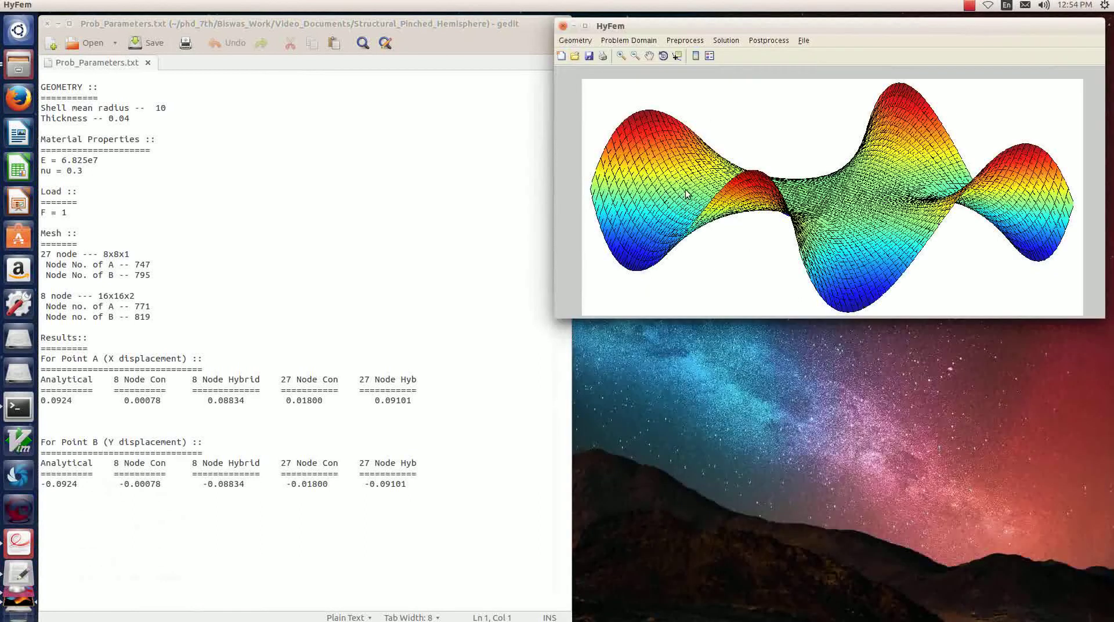
Start generating a 3D part as a Spherical Cap with the Part subgeometry and Hex (b27/w18) elements.
left_click(576, 40)
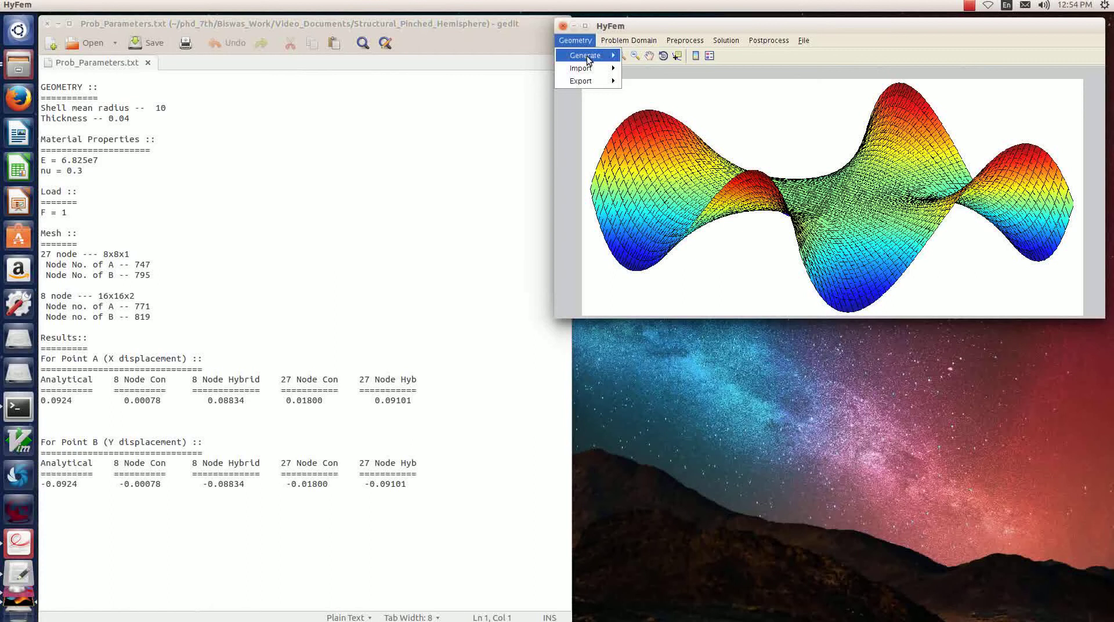
mouse_move(598, 57)
mouse_move(651, 57)
left_click(733, 68)
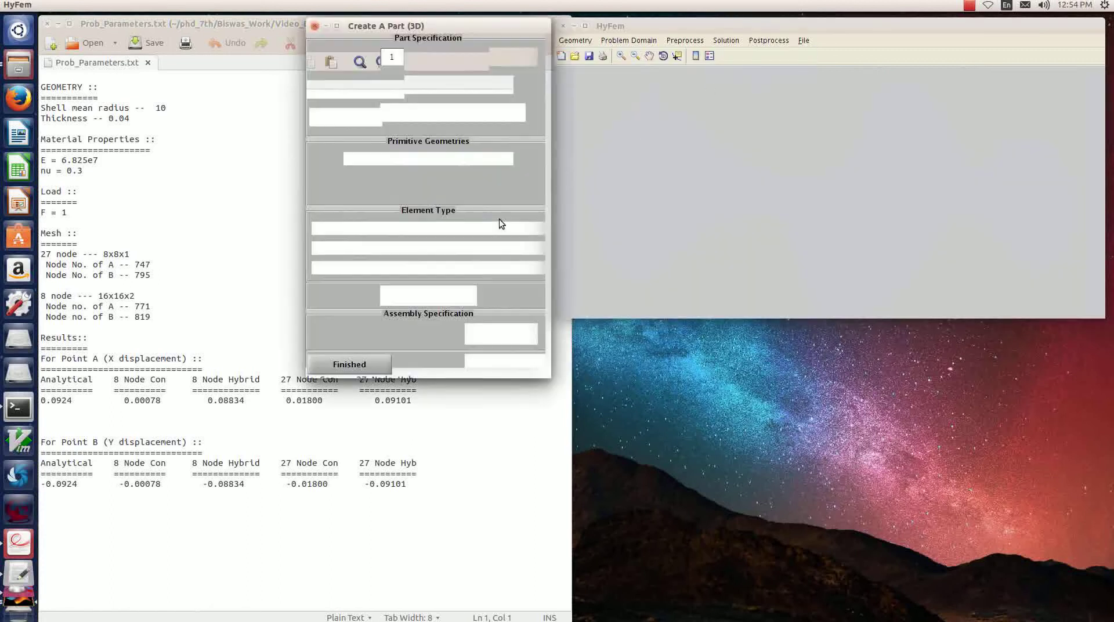
left_click(496, 158)
left_click(472, 202)
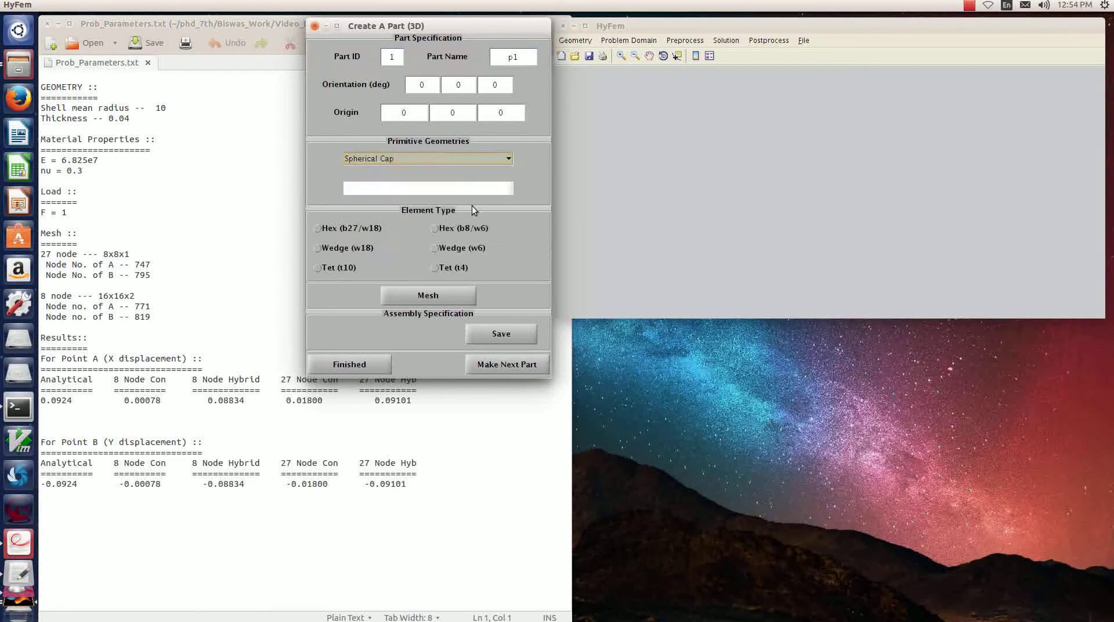
left_click(502, 188)
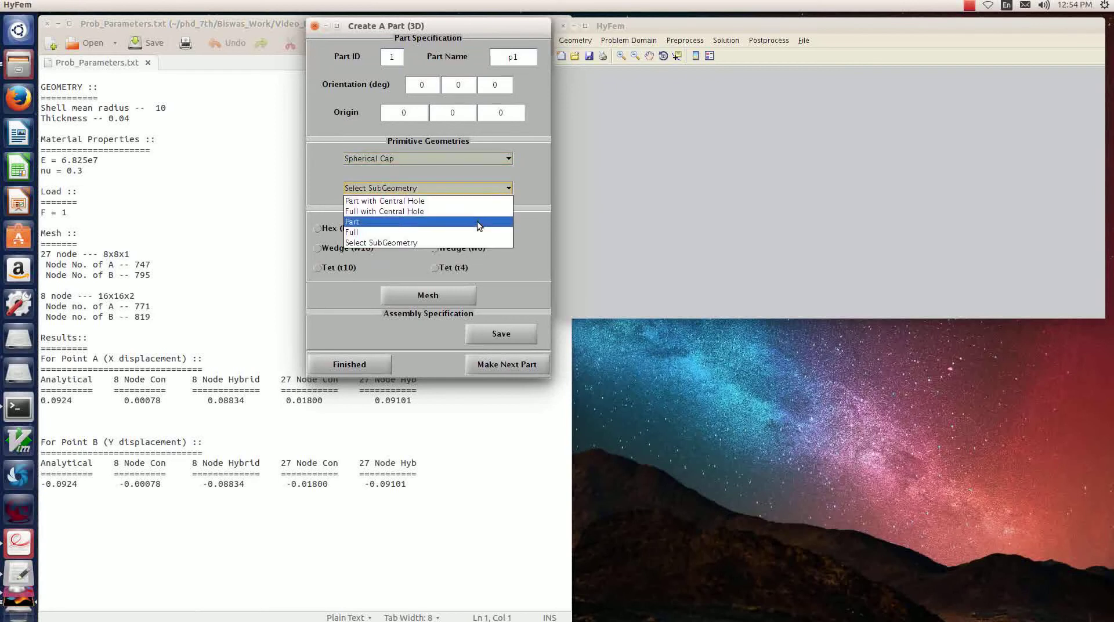
left_click(477, 224)
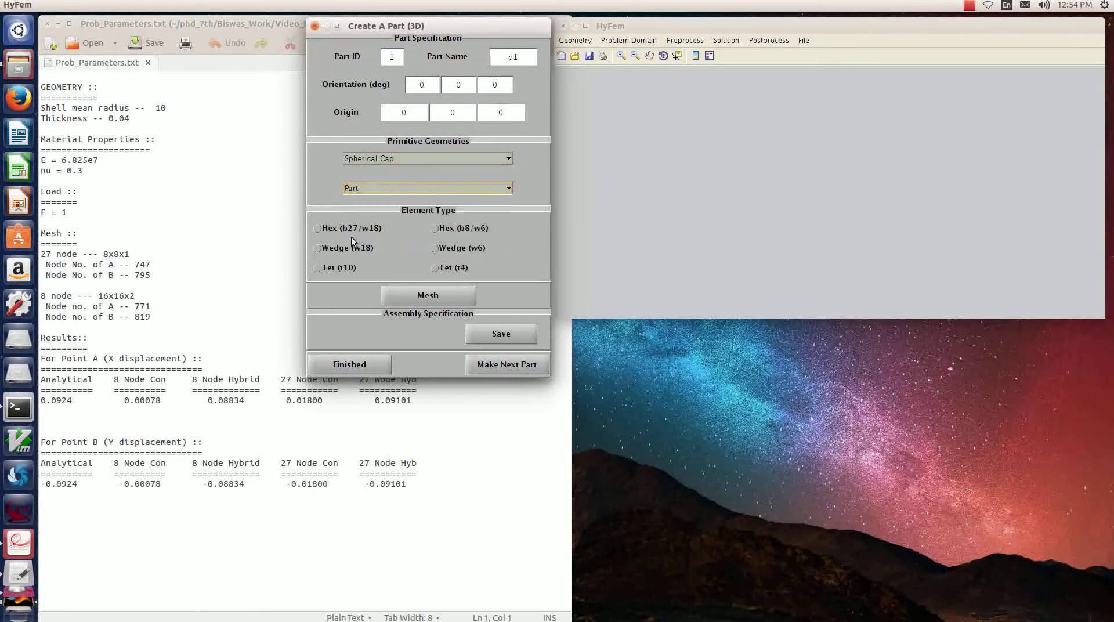
left_click(325, 227)
Set the spherical cap's mesh divisions to ntht 8, nphi 8 and nthick 1.
left_click(425, 300)
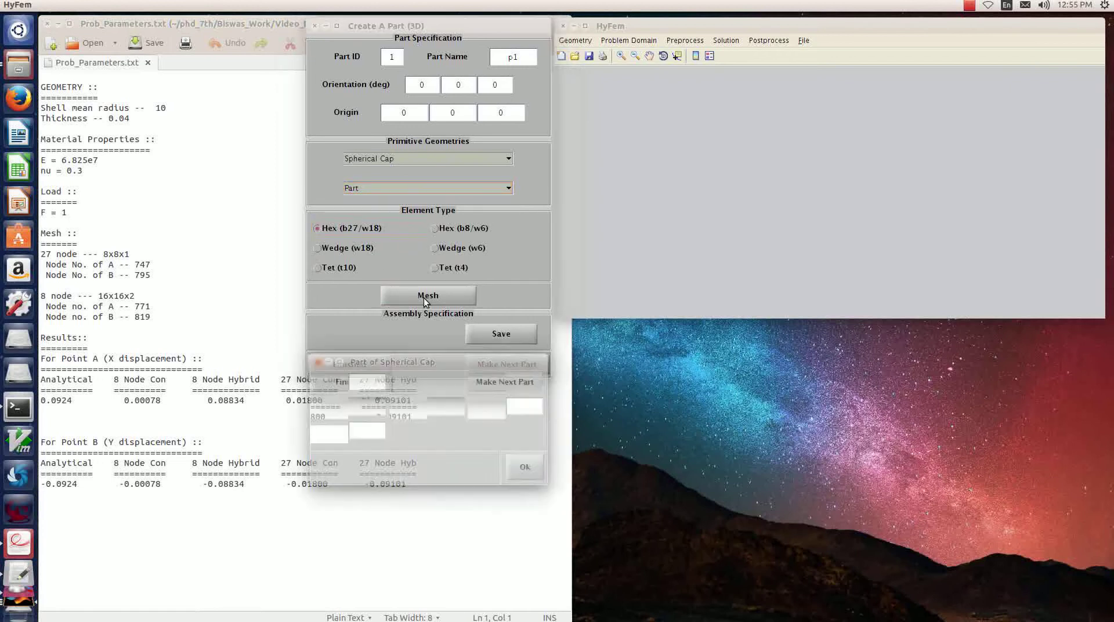
left_click(366, 380)
type("8")
left_click(448, 382)
type("8")
left_click(525, 386)
type("1")
Set thtout and phi to 90, Rin to 9.98 and Rout to 10.02, and finish the meshed part.
left_click(377, 405)
type("90")
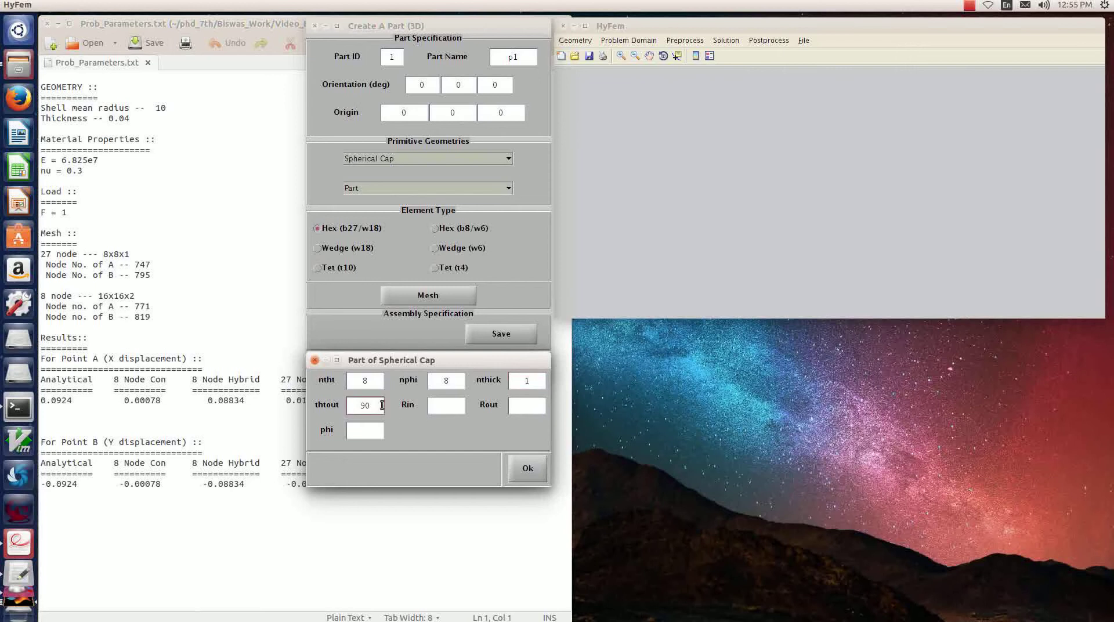
left_click(361, 431)
type("90")
left_click(456, 414)
left_click(527, 405)
type("10.02")
left_click(528, 467)
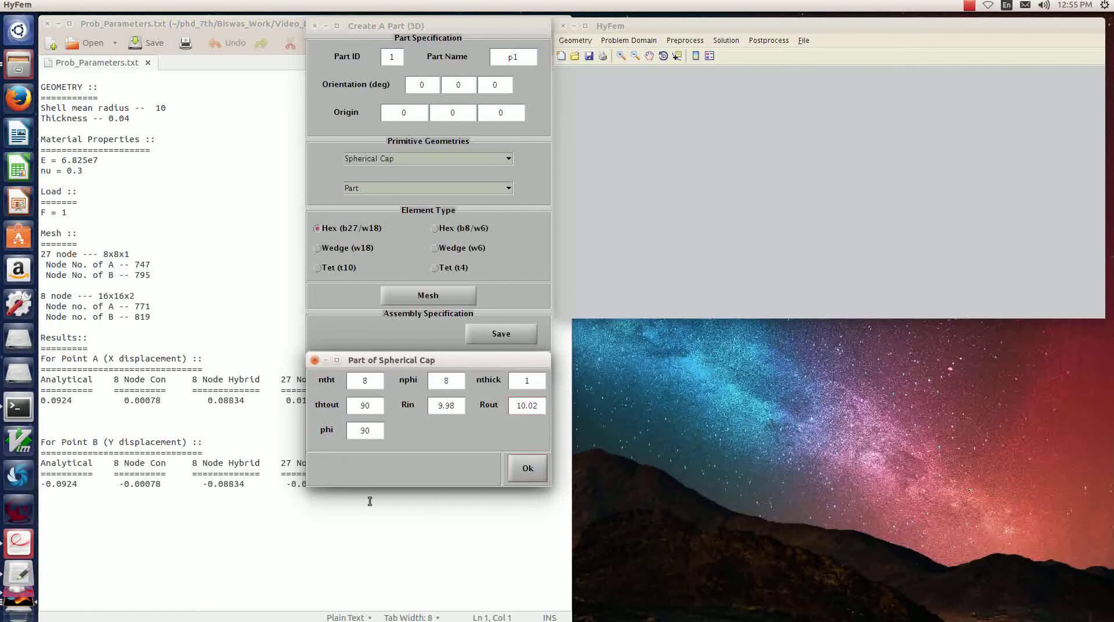
left_click(373, 369)
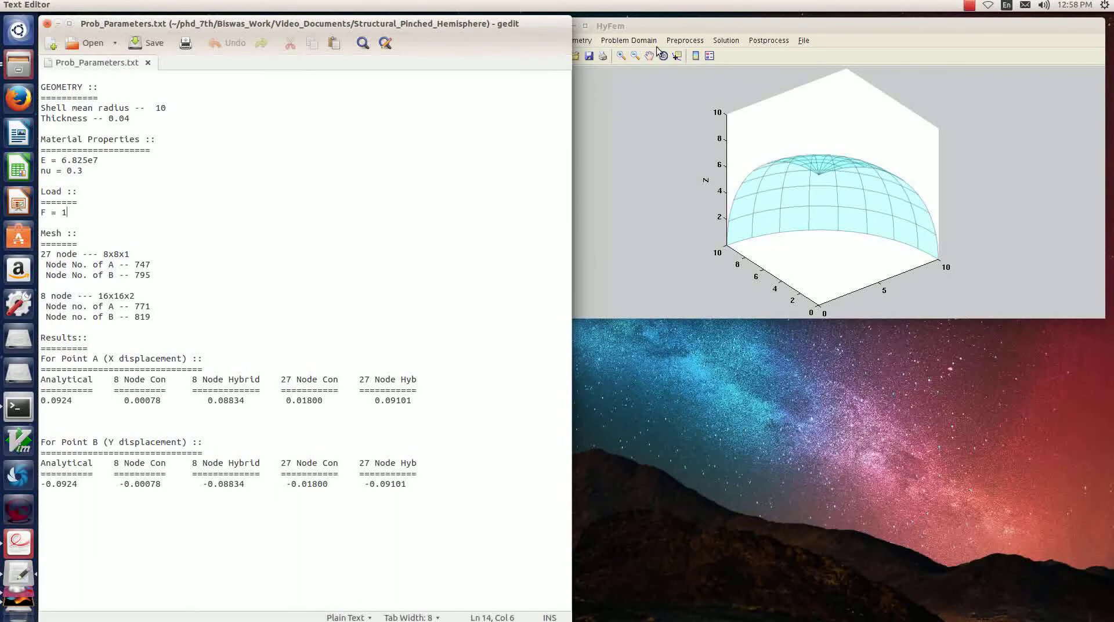
Define a structural problem with linear material and geometry, Static Analysis, and Full displacement formulation.
left_click(629, 40)
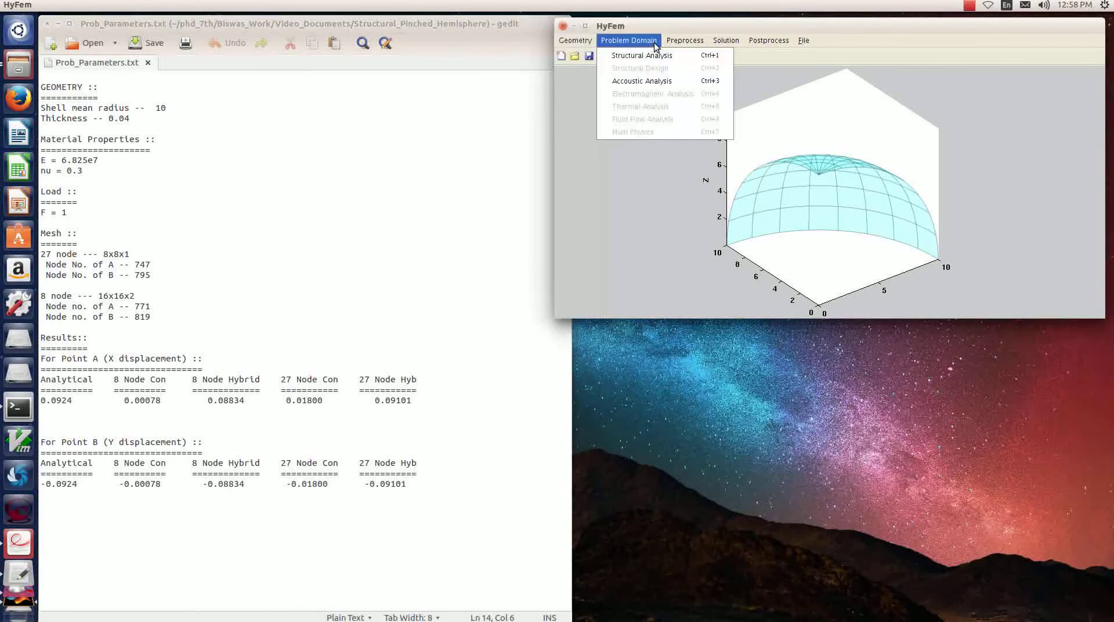
left_click(655, 55)
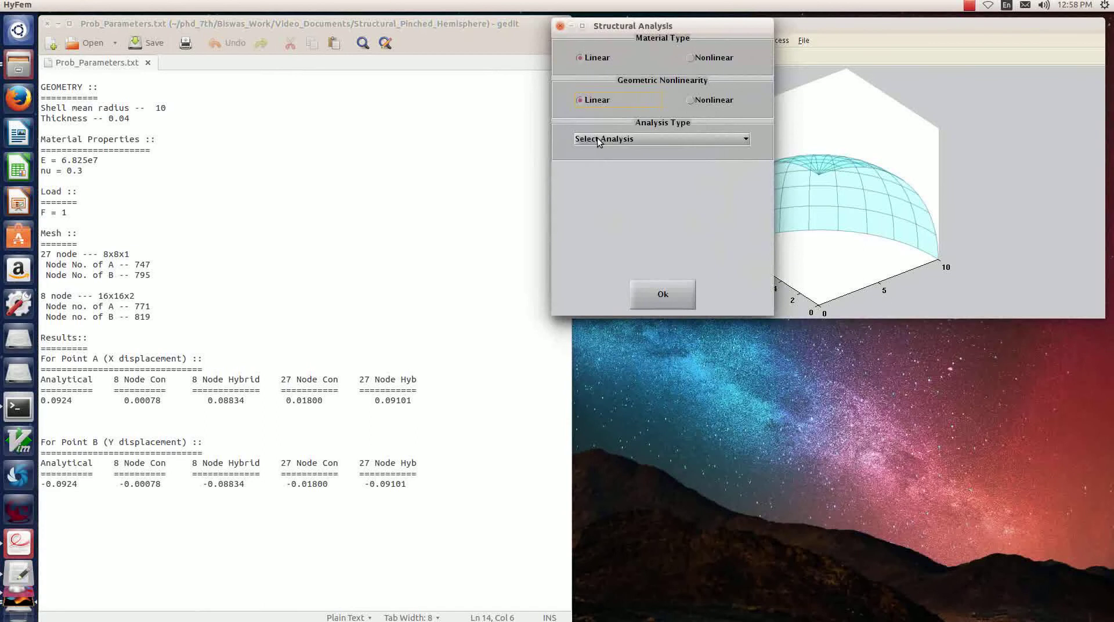
left_click(599, 137)
left_click(588, 190)
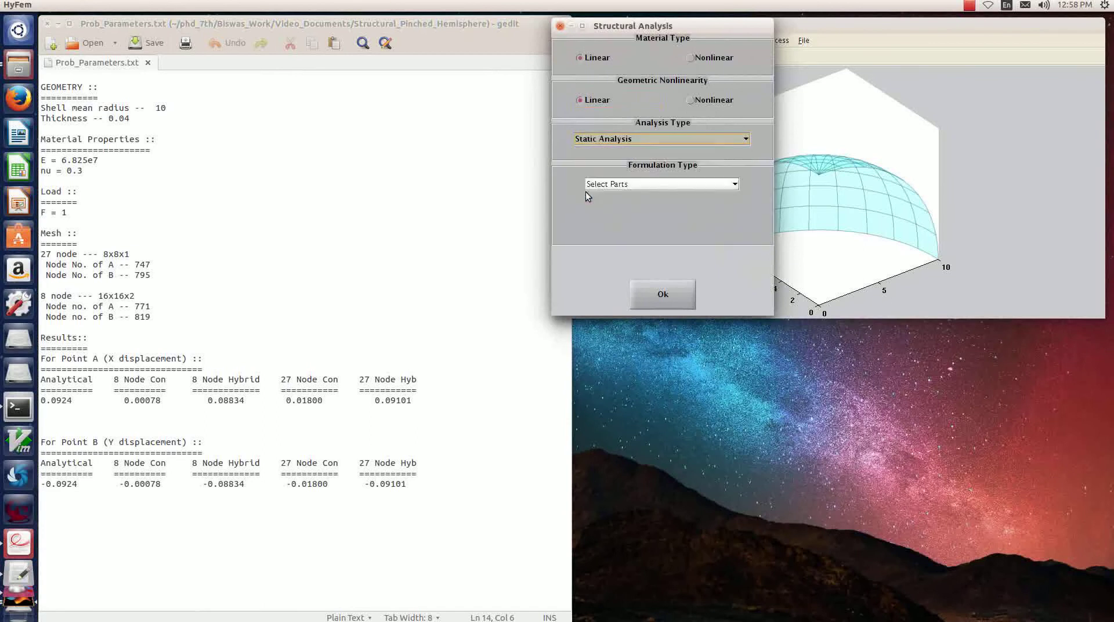
left_click(624, 186)
left_click(617, 194)
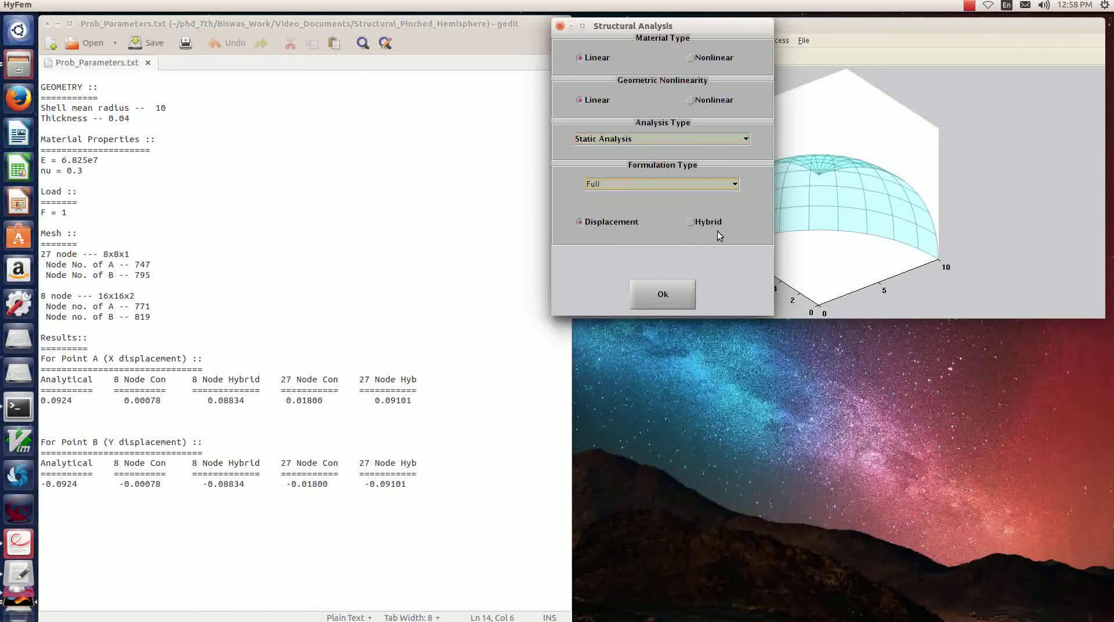
left_click(642, 287)
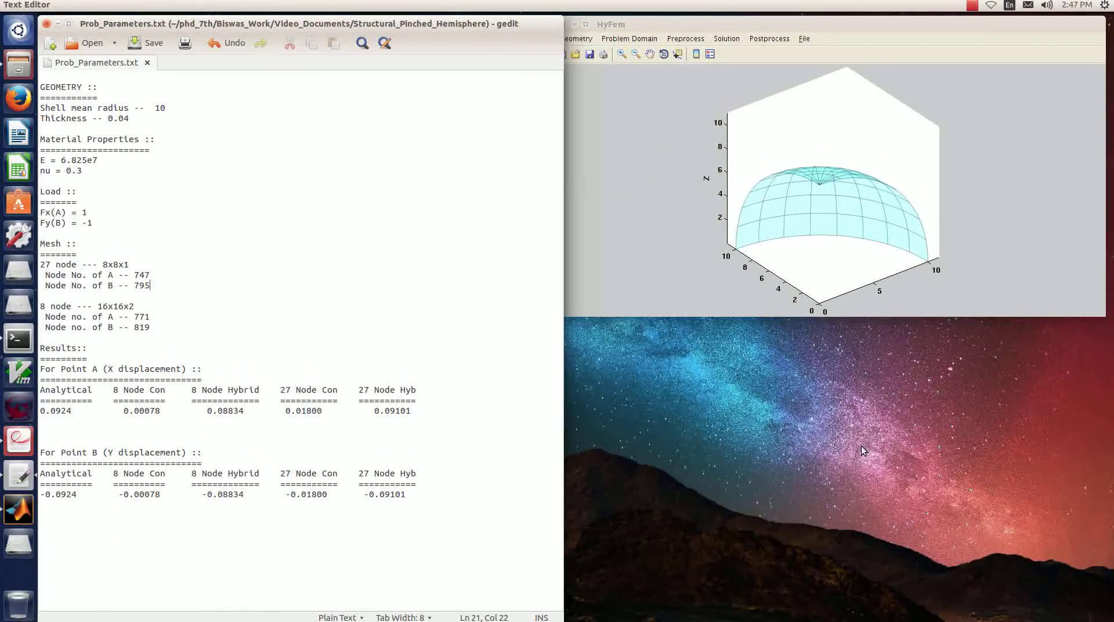
Open surface marking by surface ID and consult Figure 5 of the reference paper for the hemisphere's boundary conditions.
left_click(684, 38)
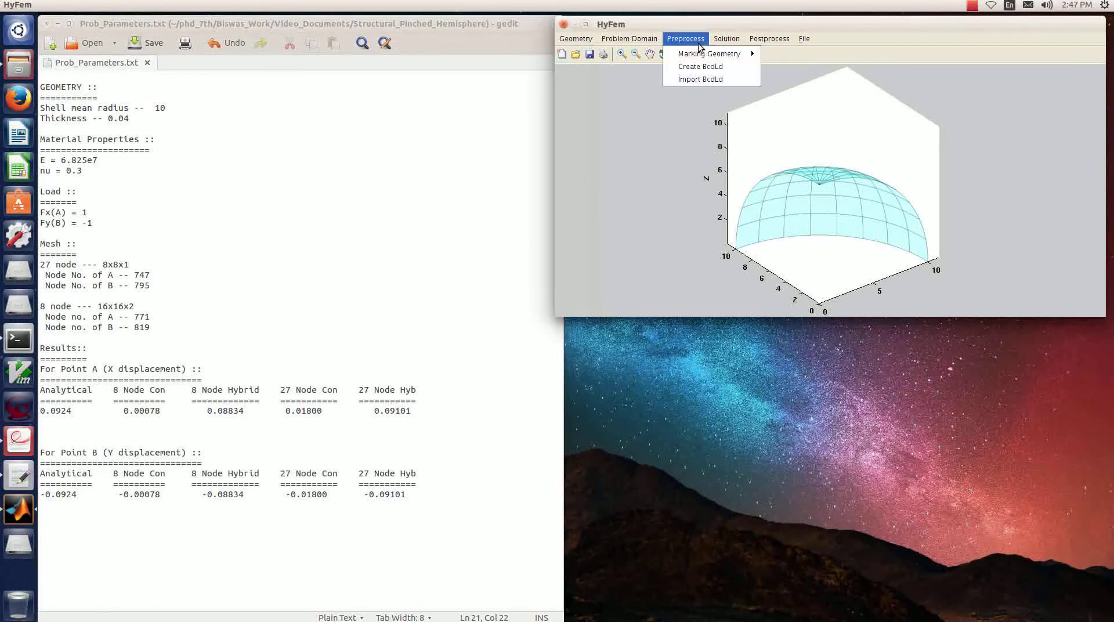
mouse_move(713, 53)
mouse_move(774, 55)
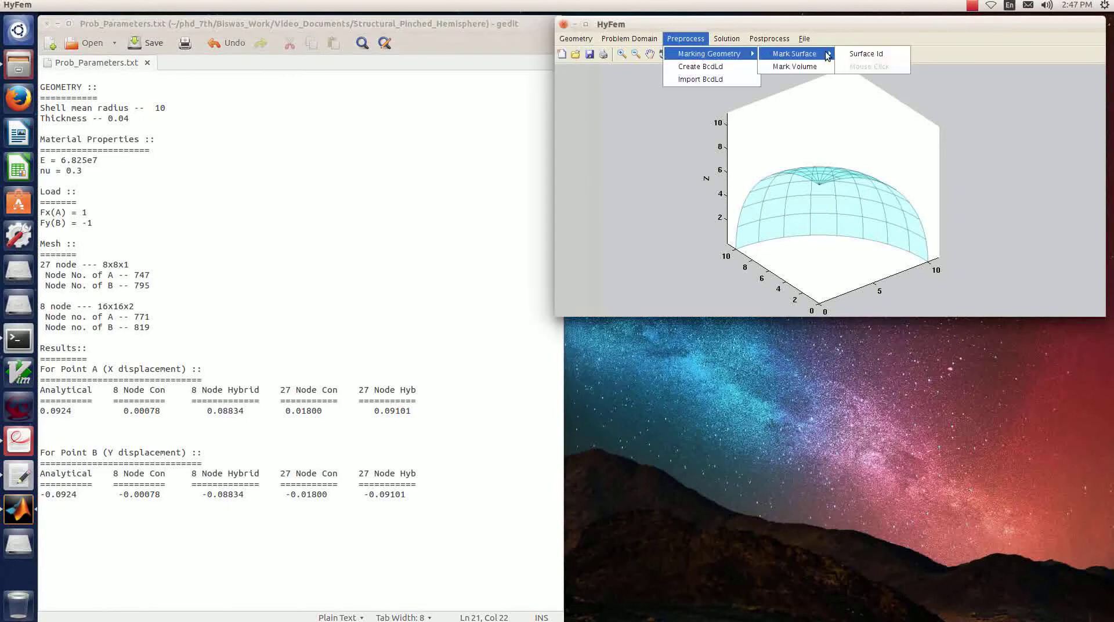
left_click(854, 52)
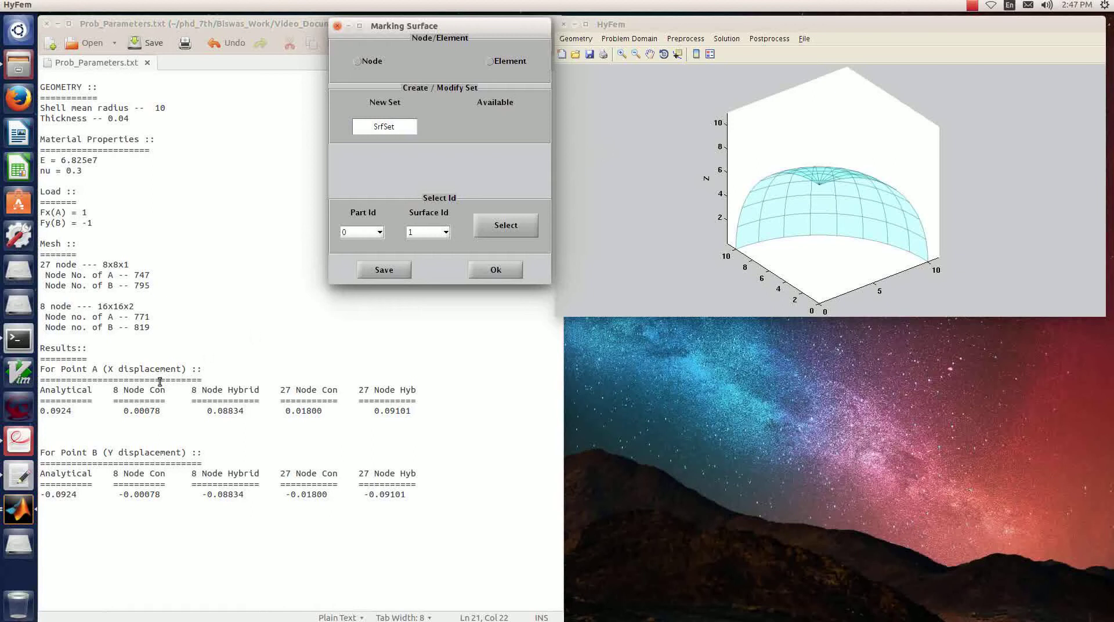
left_click(24, 443)
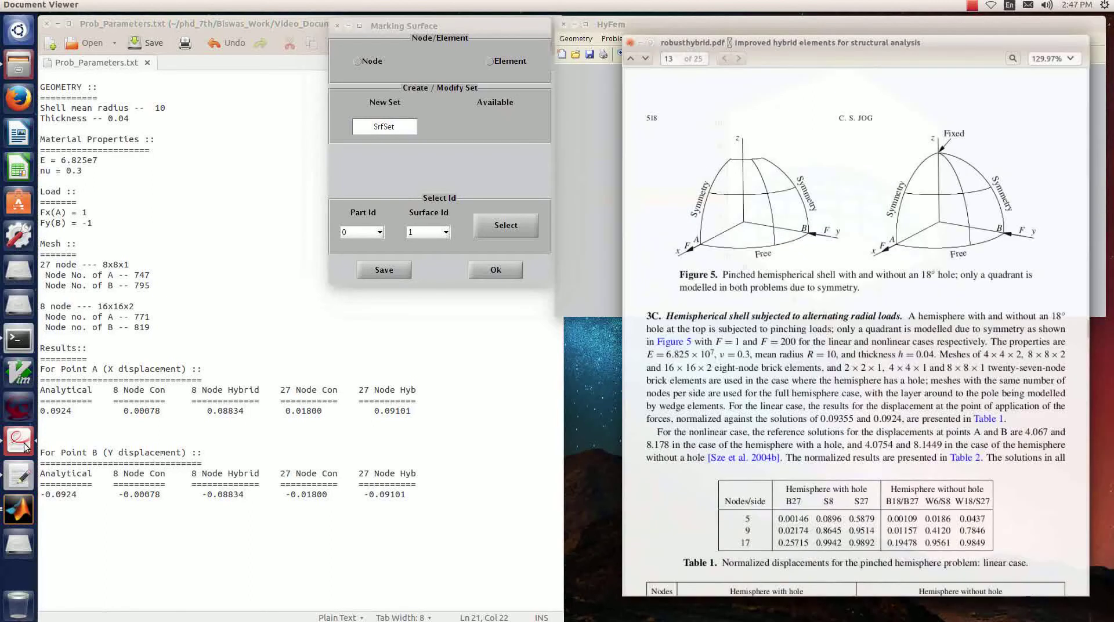
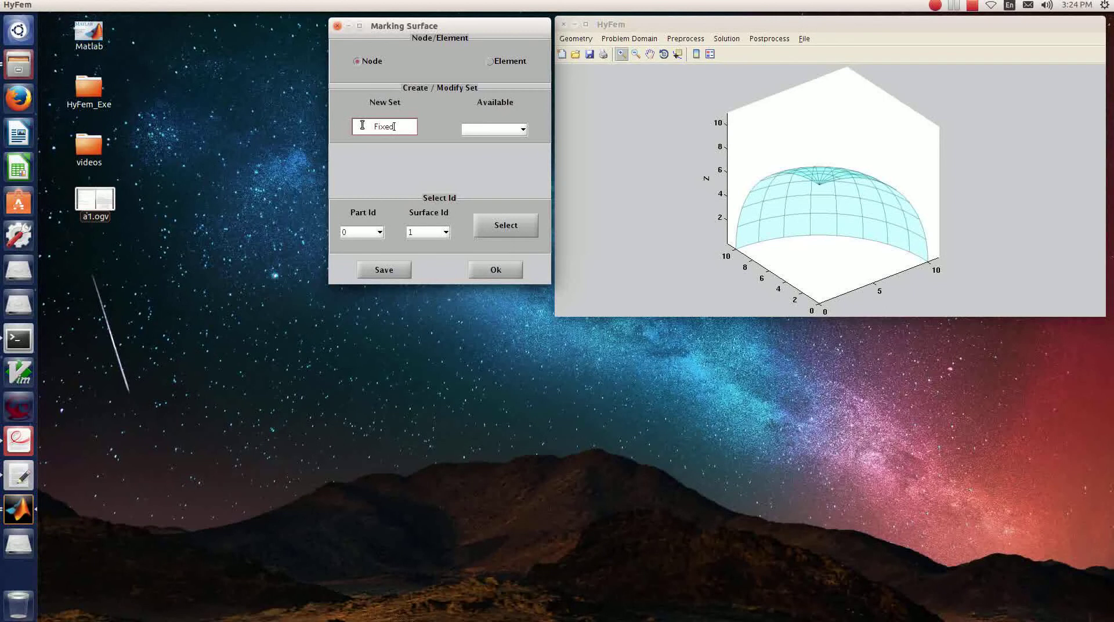
Choose surface 3 for the node set Fixed and inspect the node numbers at the hemisphere's pole.
left_click(418, 231)
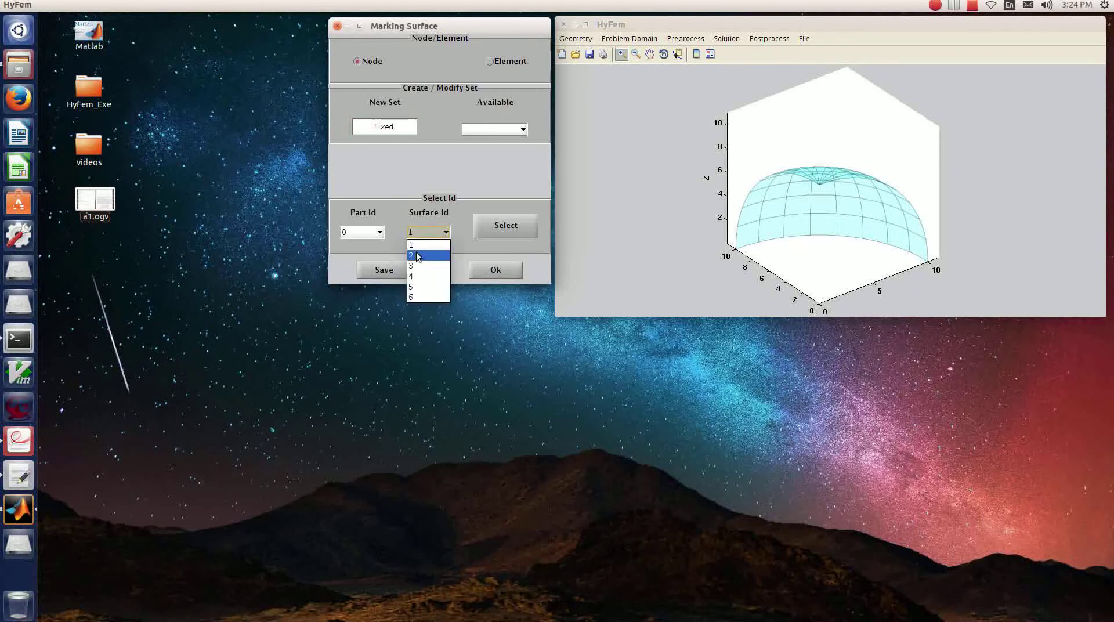
left_click(416, 246)
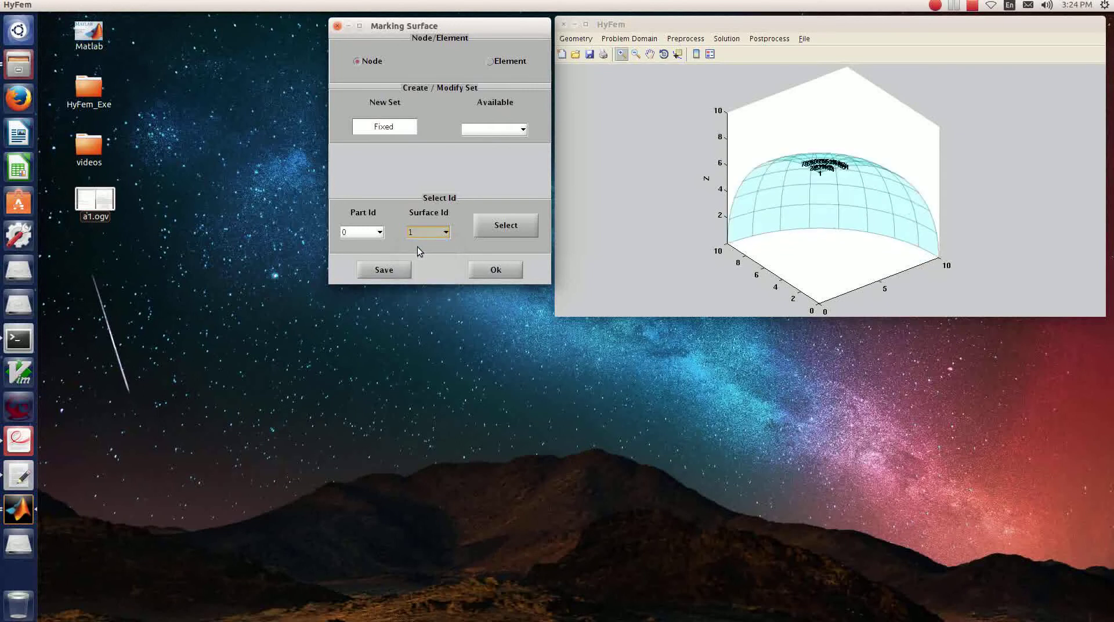
left_click(426, 233)
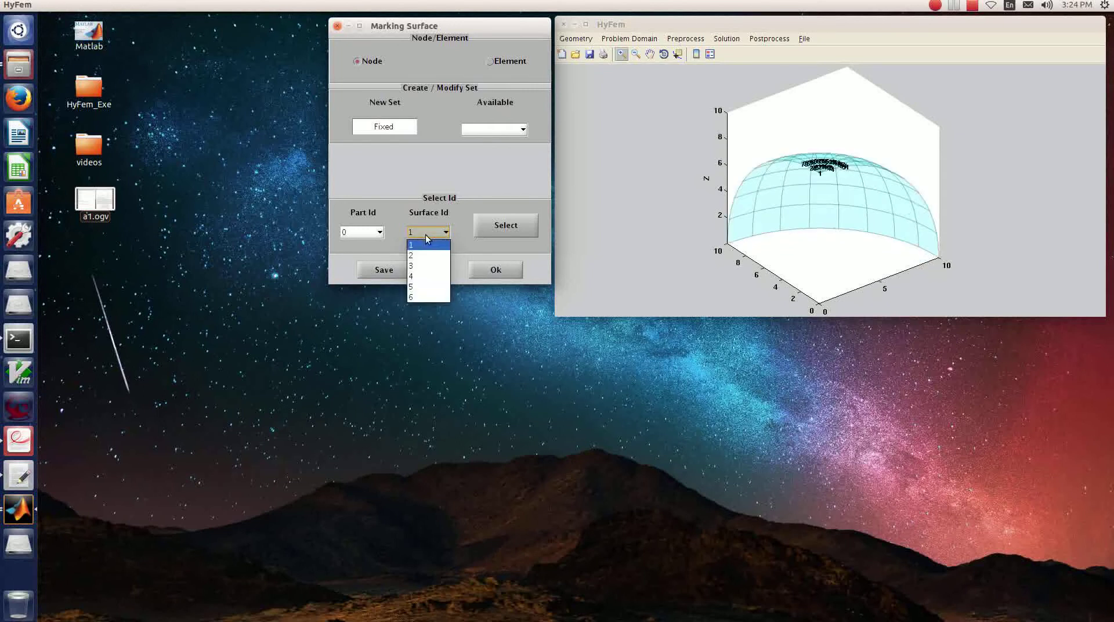
left_click(426, 267)
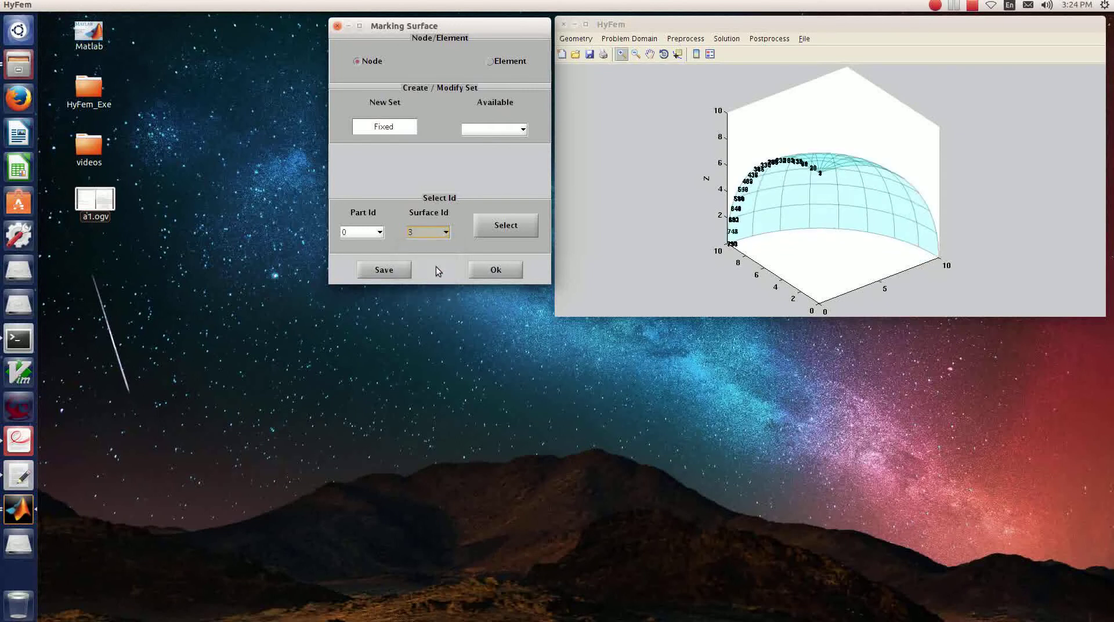
left_click(818, 172)
left_click(834, 210)
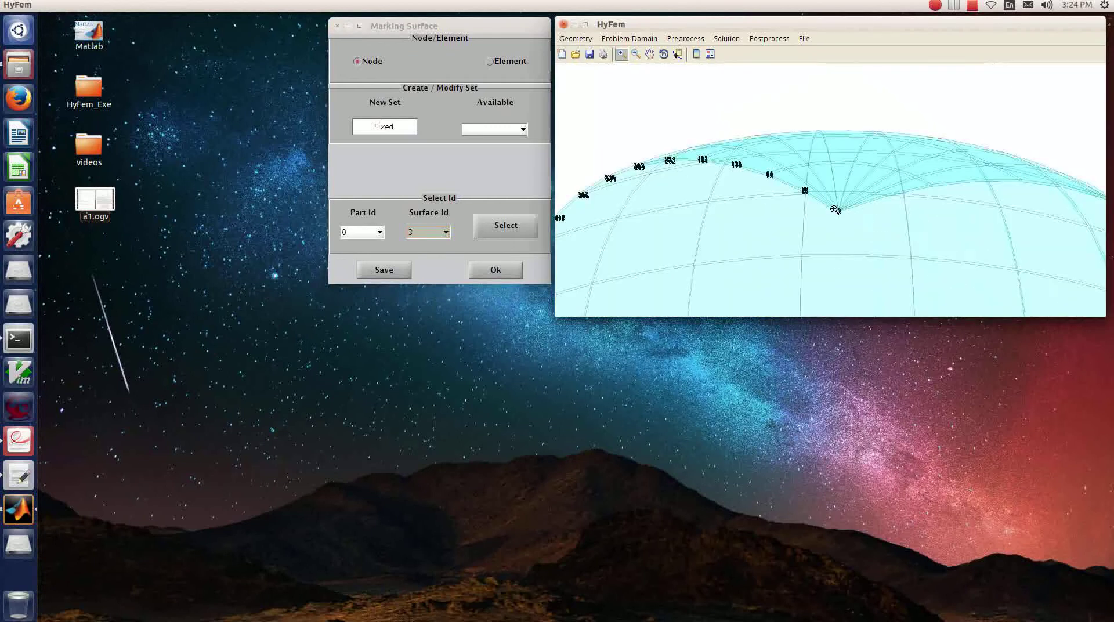
left_click(836, 209)
left_click(836, 208)
left_click(836, 208)
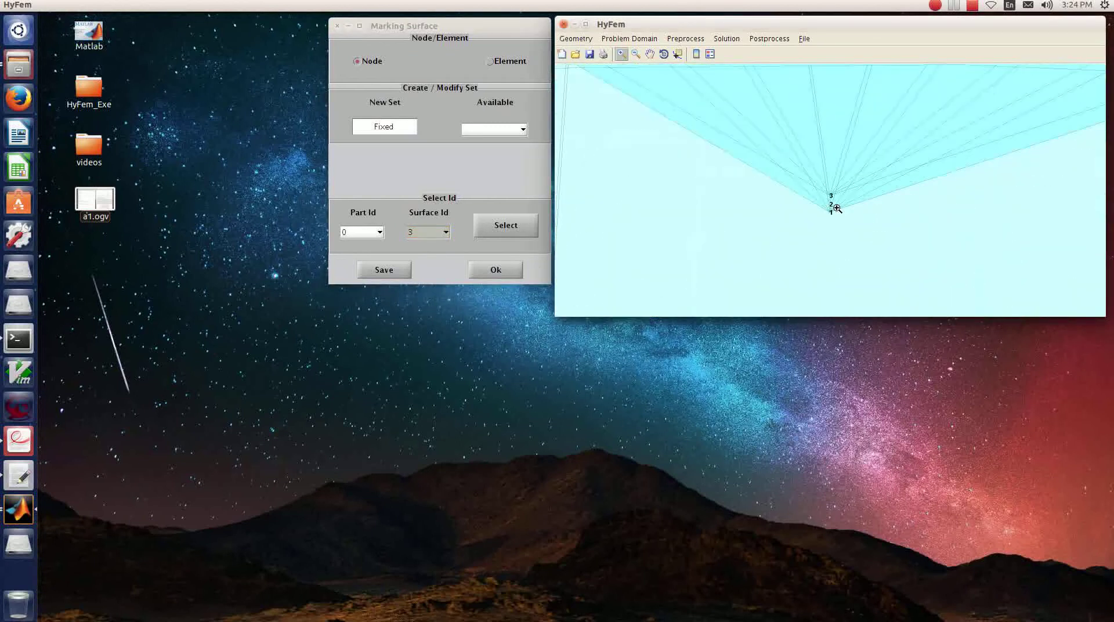
Add node 3 to the Fixed set using start node 3, end node 3 and increment 0, and save the set.
left_click(520, 231)
left_click(422, 296)
left_click(382, 321)
type("3")
left_click(426, 324)
type("3")
left_click(511, 323)
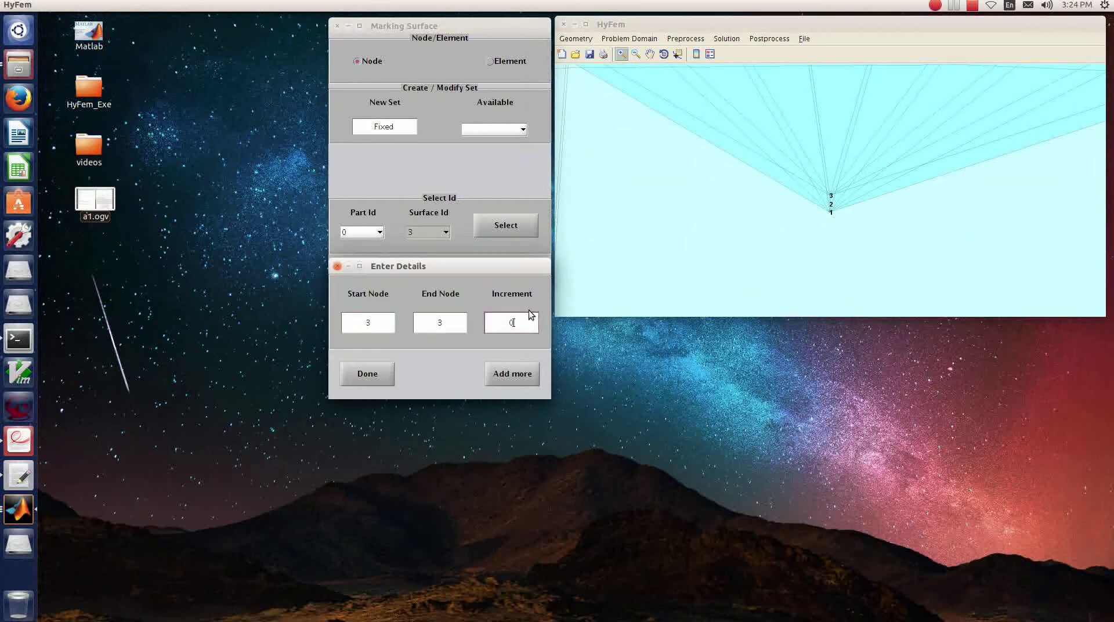
left_click(379, 374)
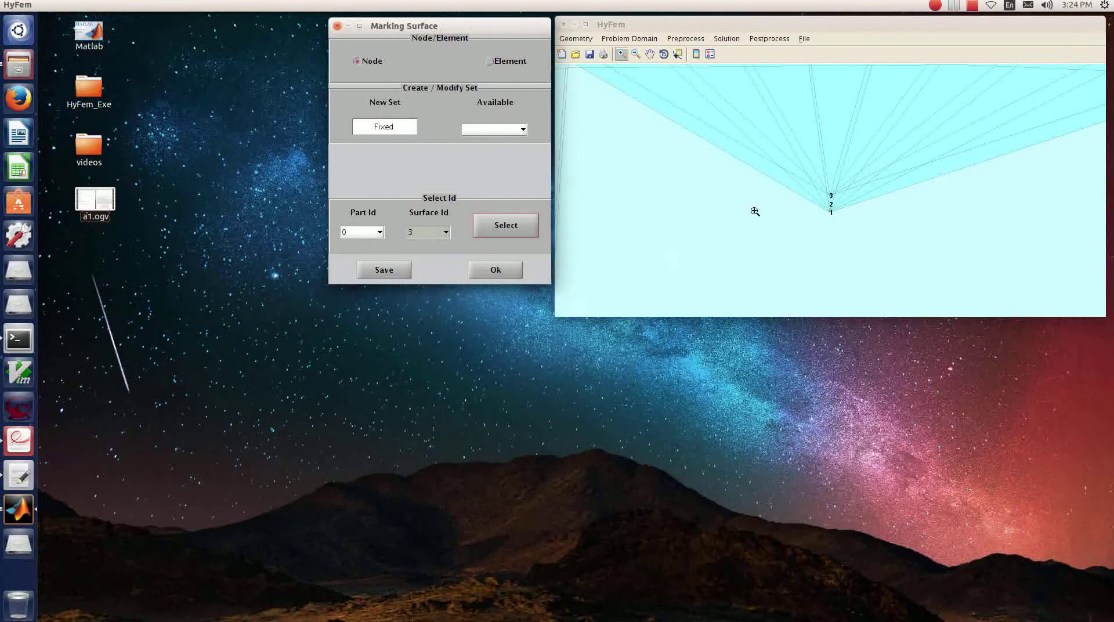
right_click(805, 167)
left_click(817, 185)
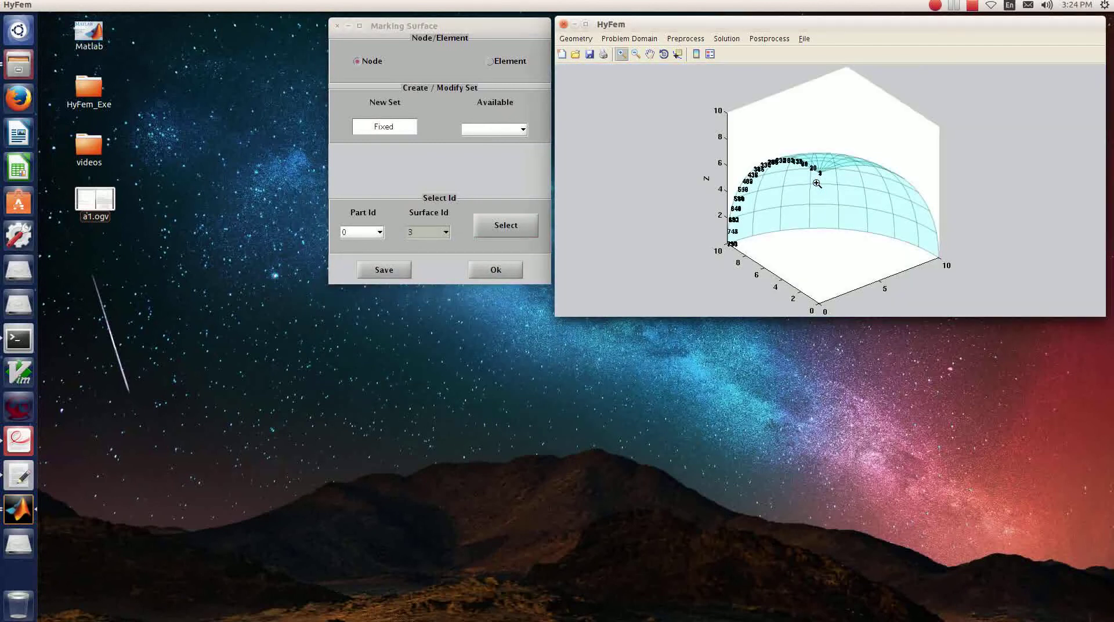
left_click(368, 270)
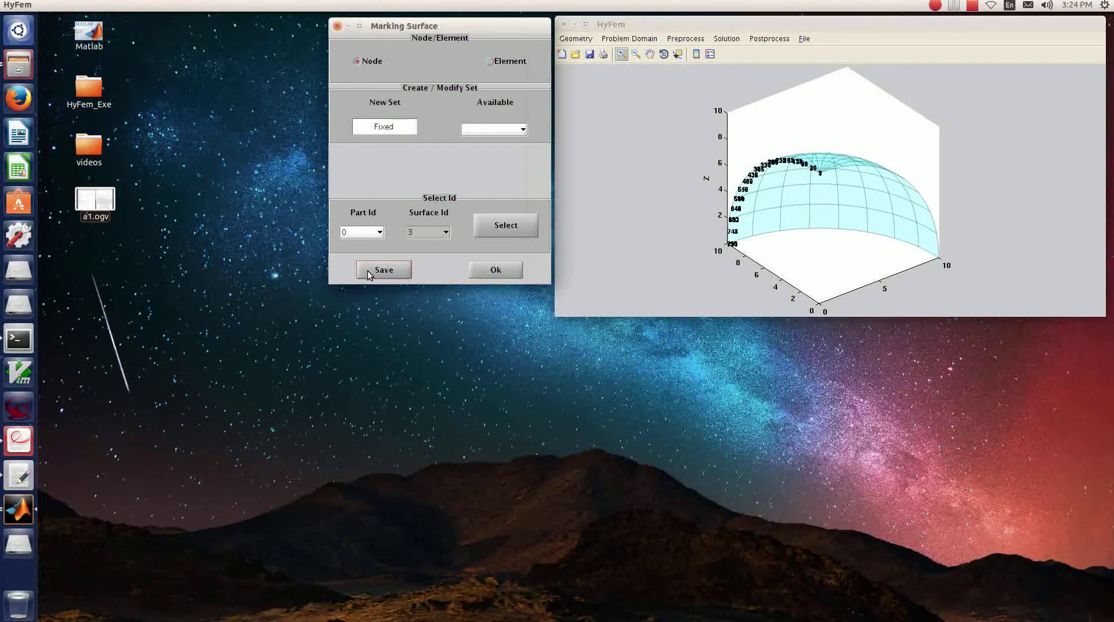
Name a new node set FxA and choose surface 5 for it.
left_click(405, 126)
type("FxA")
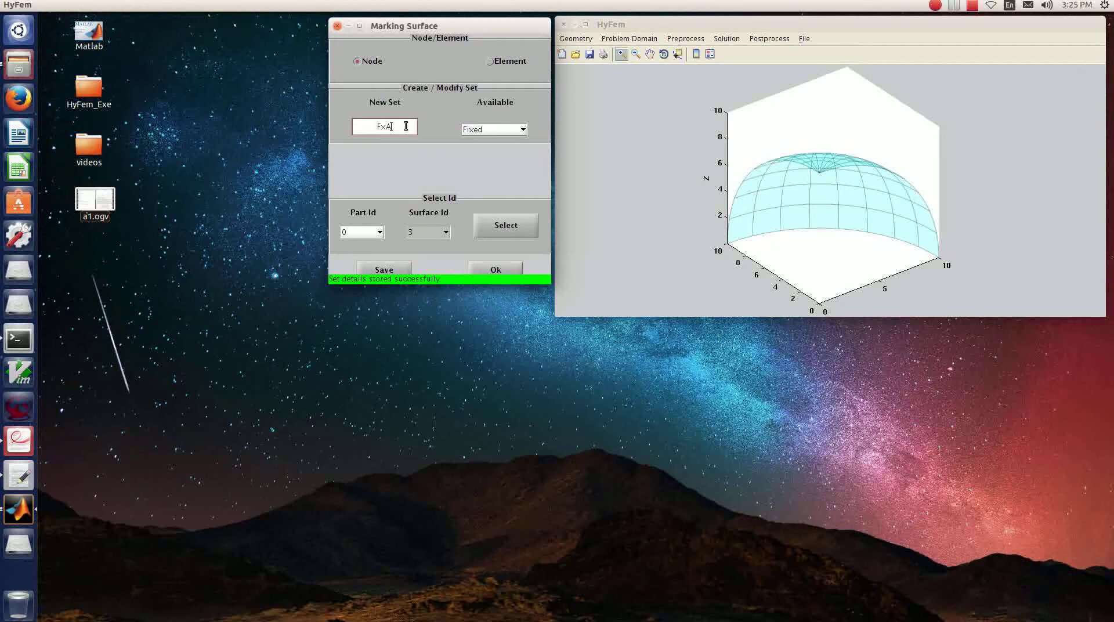
left_click(445, 232)
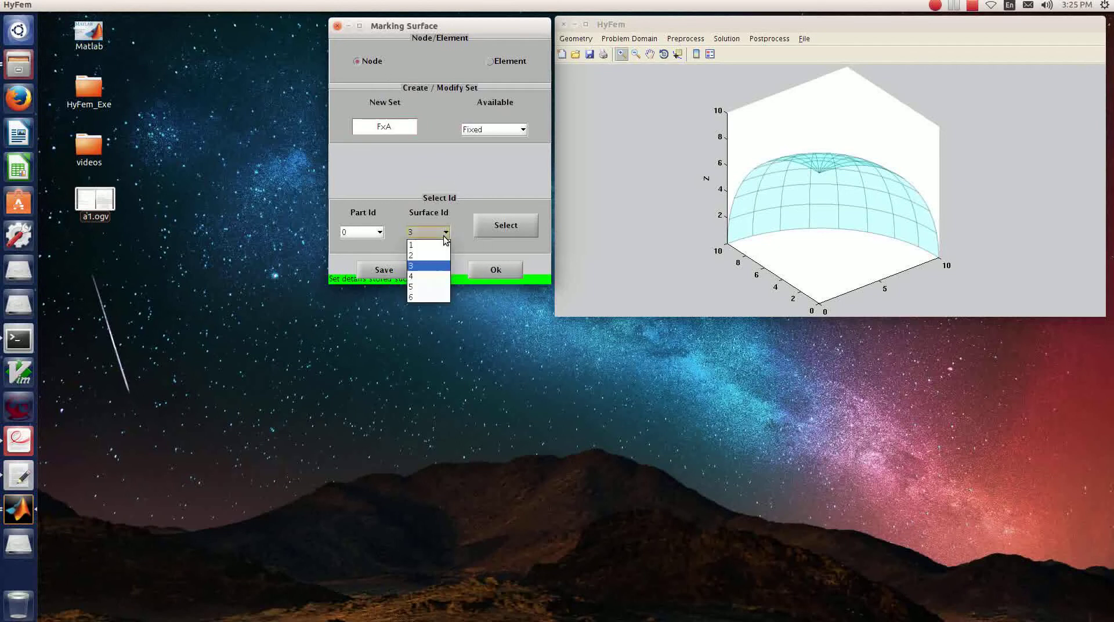
left_click(428, 286)
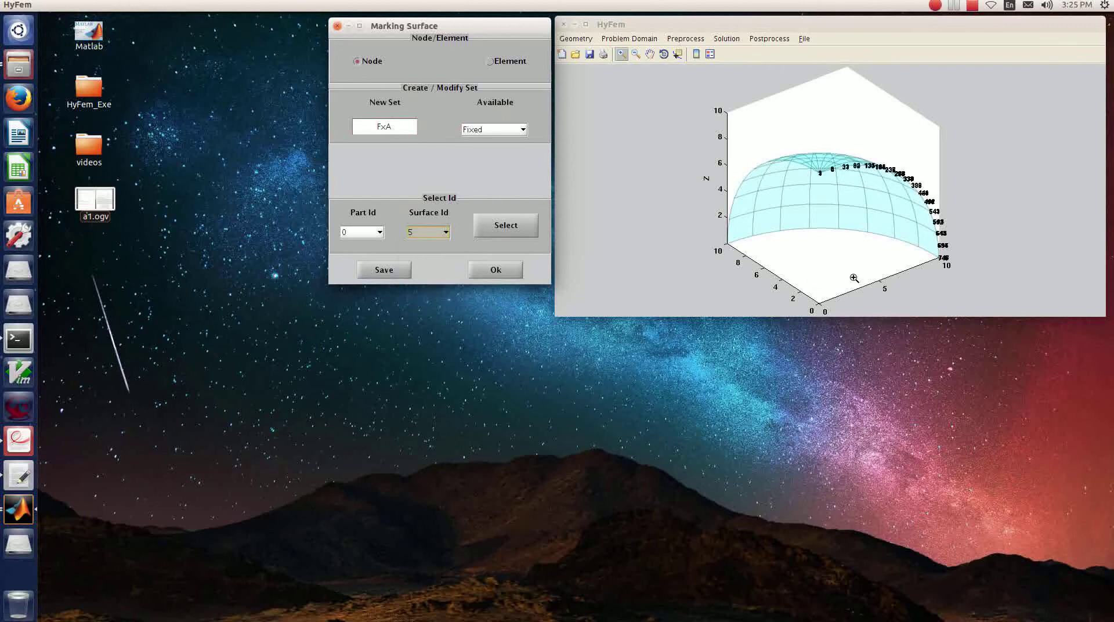
Examine the node numbers at the base corner of surface 5, at the 10 mark of the horizontal axis.
left_click(935, 251)
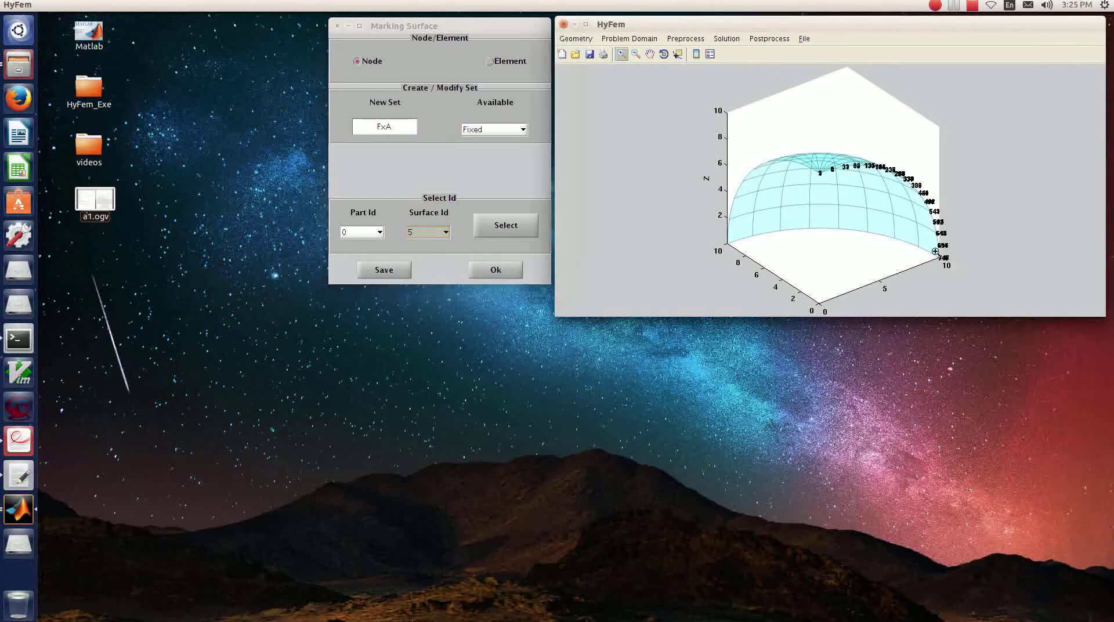
left_click(935, 251)
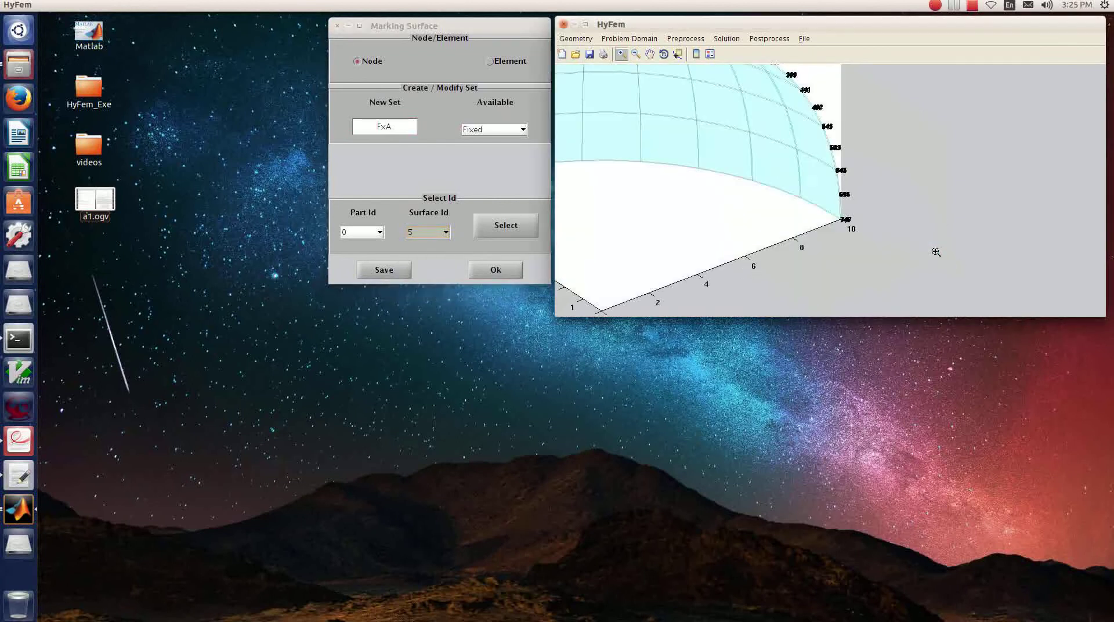
left_click(831, 212)
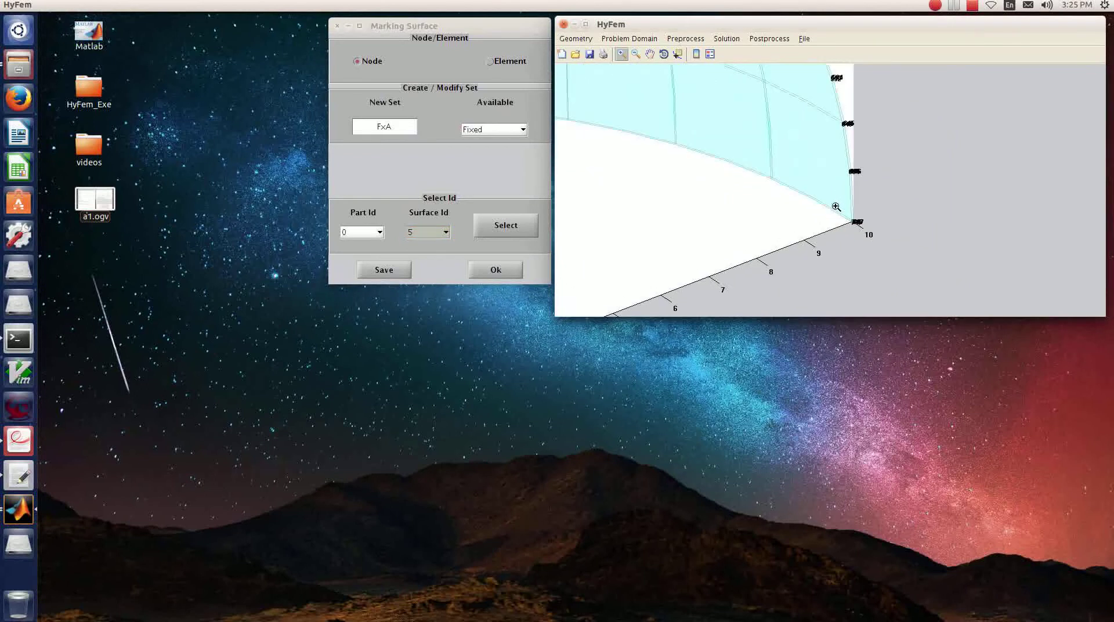
left_click(835, 209)
left_click(835, 208)
left_click(836, 206)
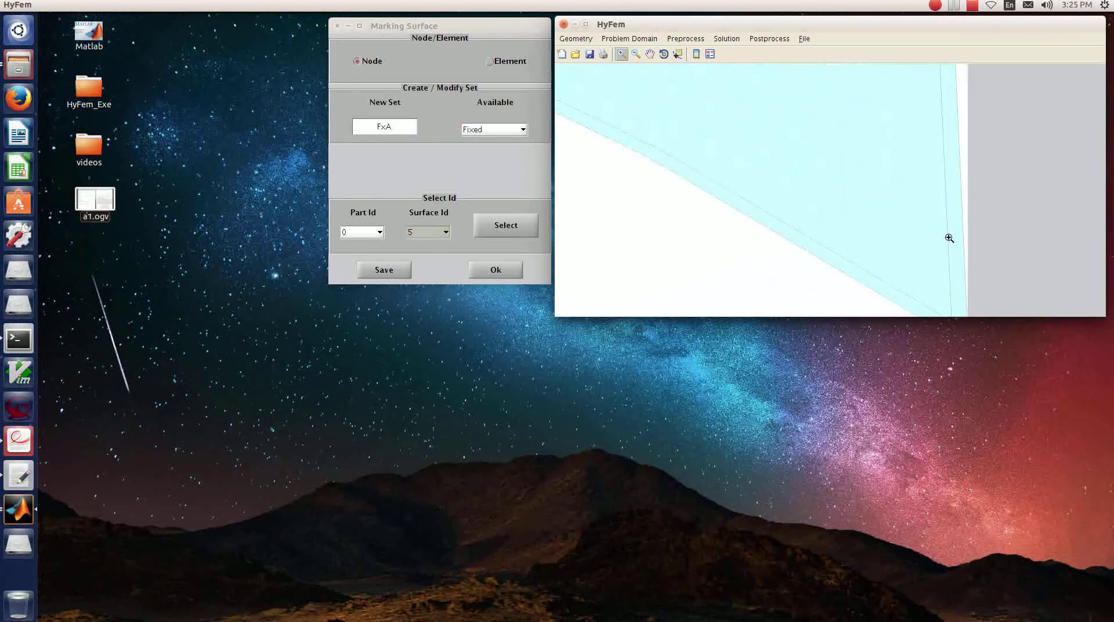
left_click(649, 54)
left_click_drag(928, 286, 918, 229)
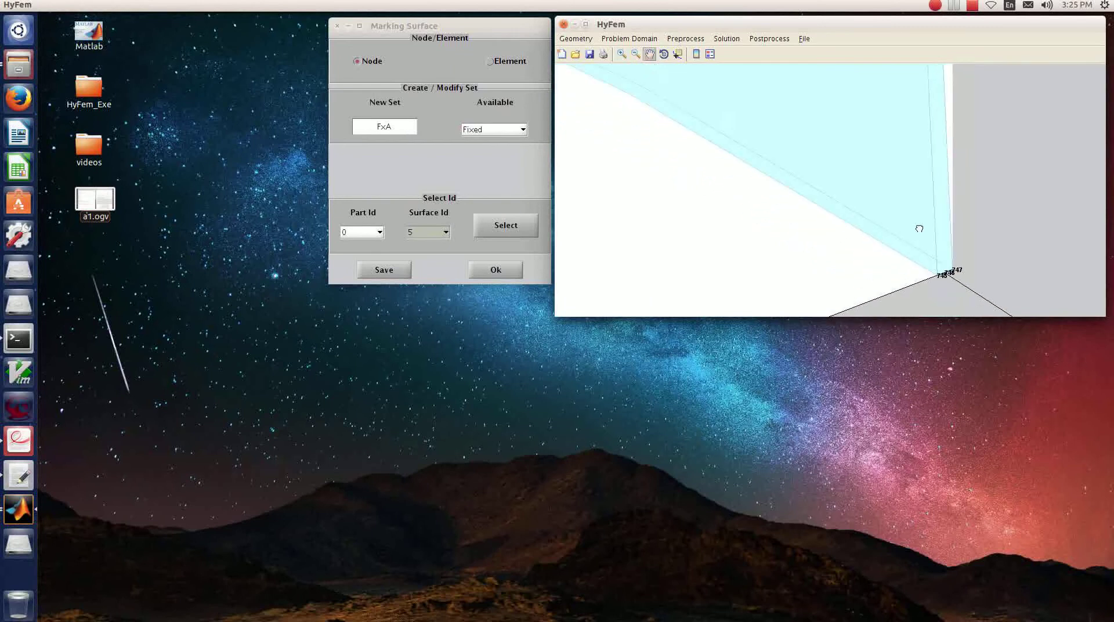
left_click(622, 54)
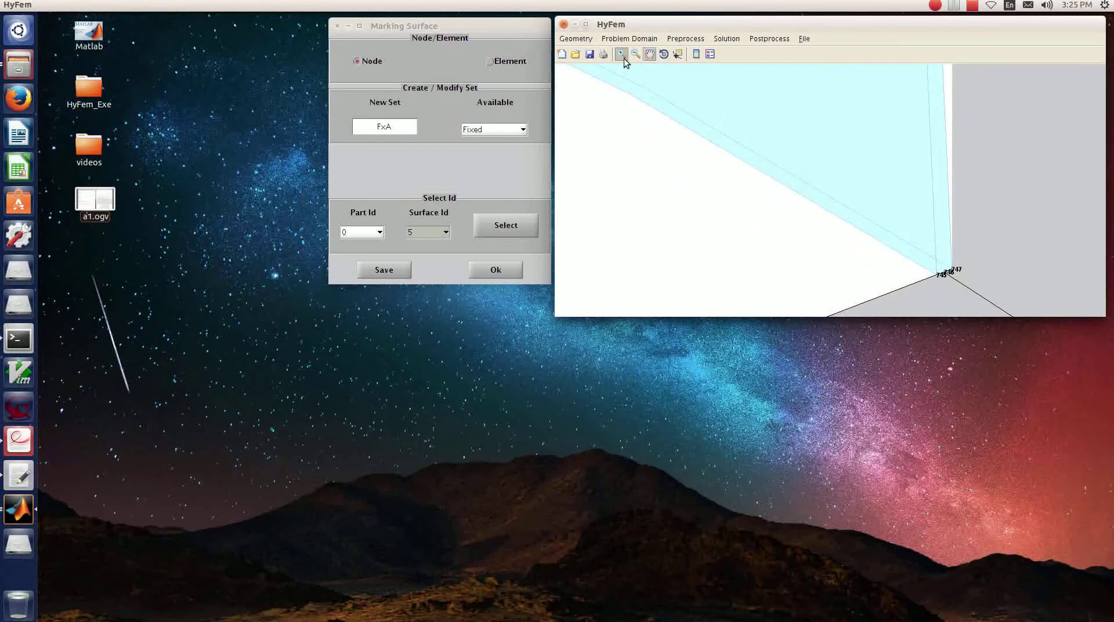
left_click(952, 270)
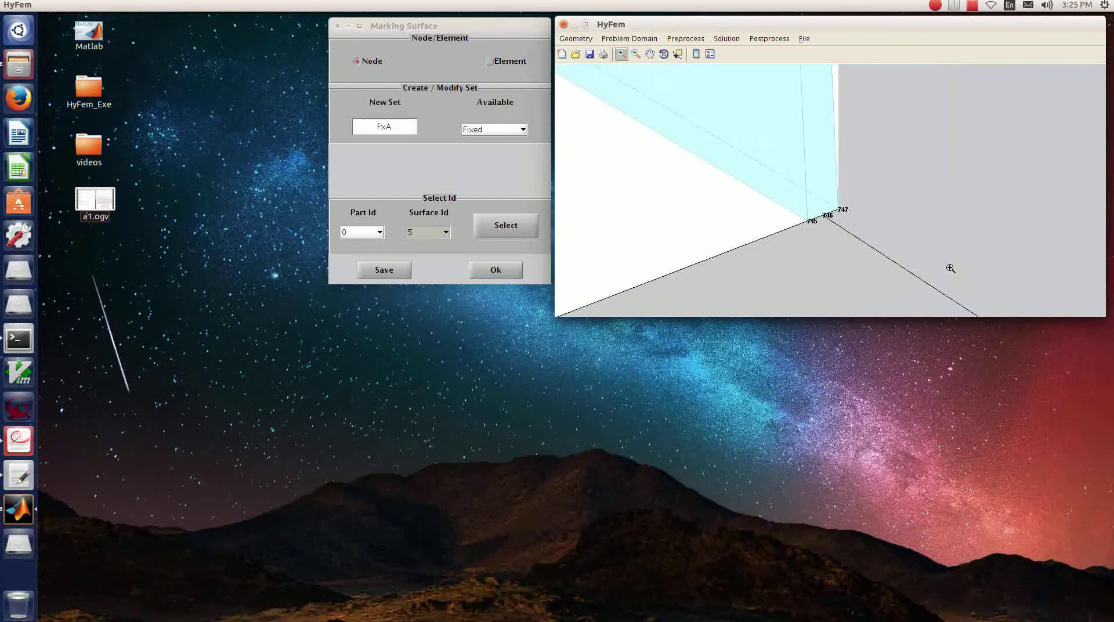
Add node 747 to the FxA set using start node 747, end node 747 and increment 0, and save the set.
left_click(489, 224)
left_click(436, 296)
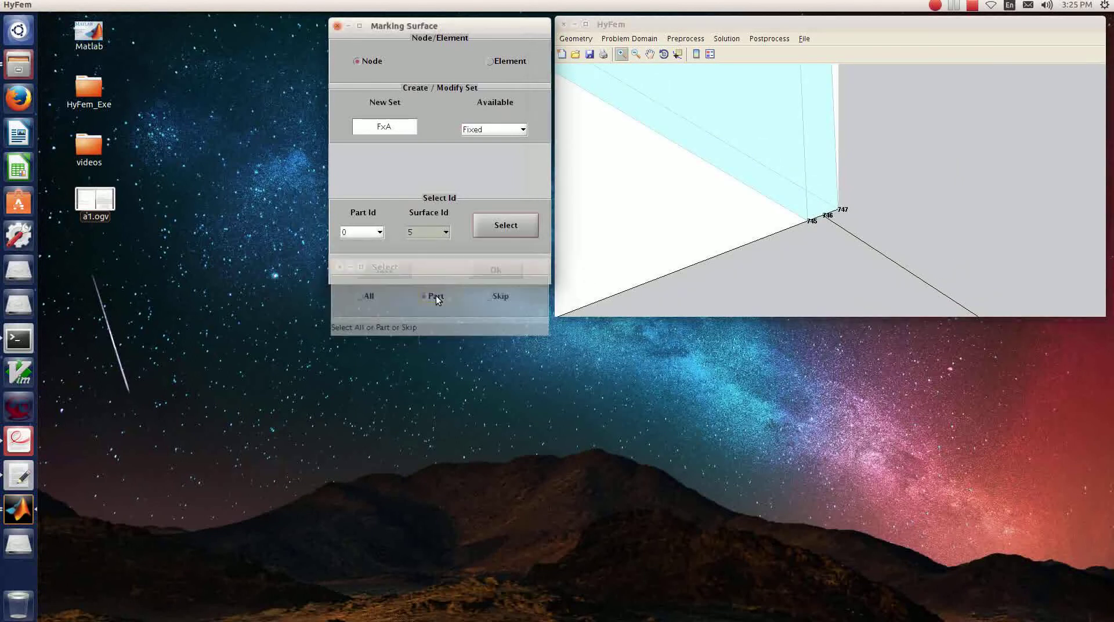
left_click(387, 318)
type("747")
left_click(442, 328)
type("7")
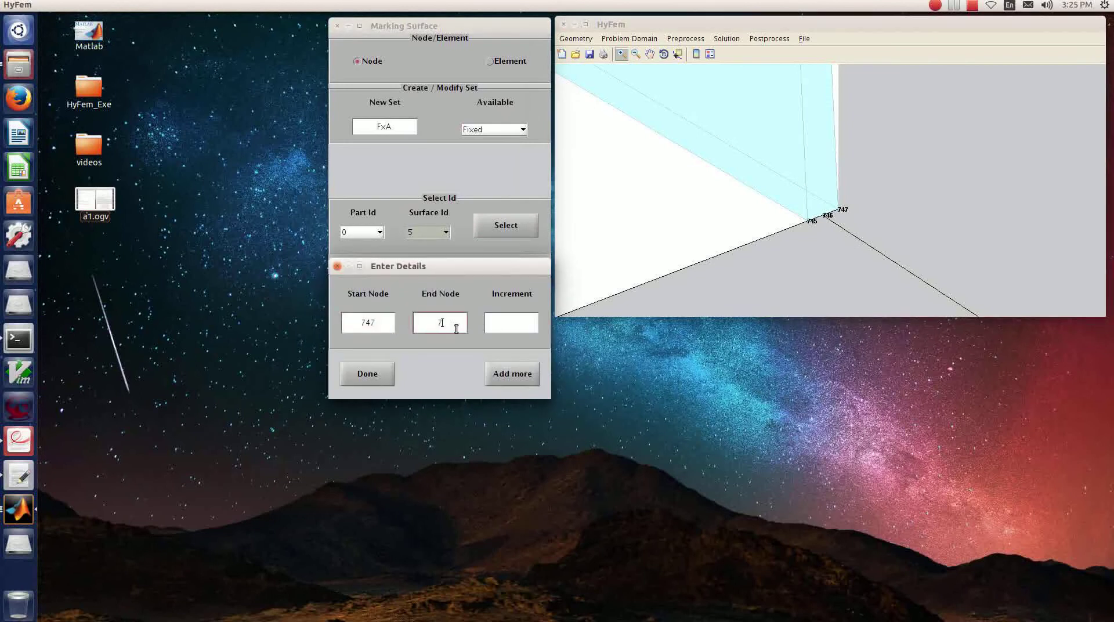
type("47")
left_click(526, 325)
type("0")
left_click(367, 374)
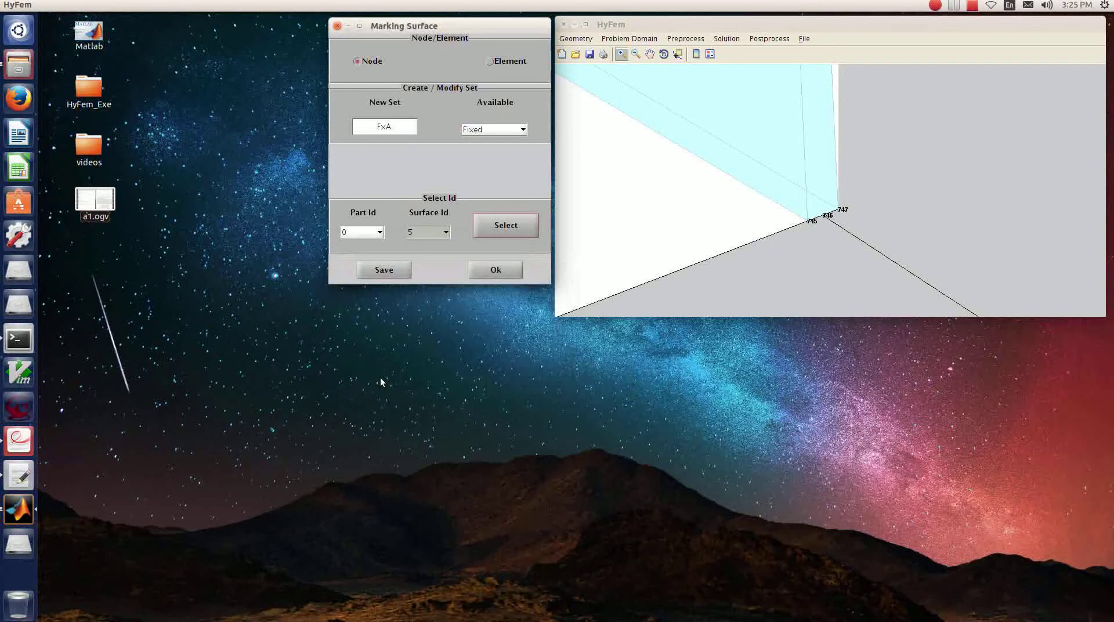
right_click(746, 143)
left_click(760, 156)
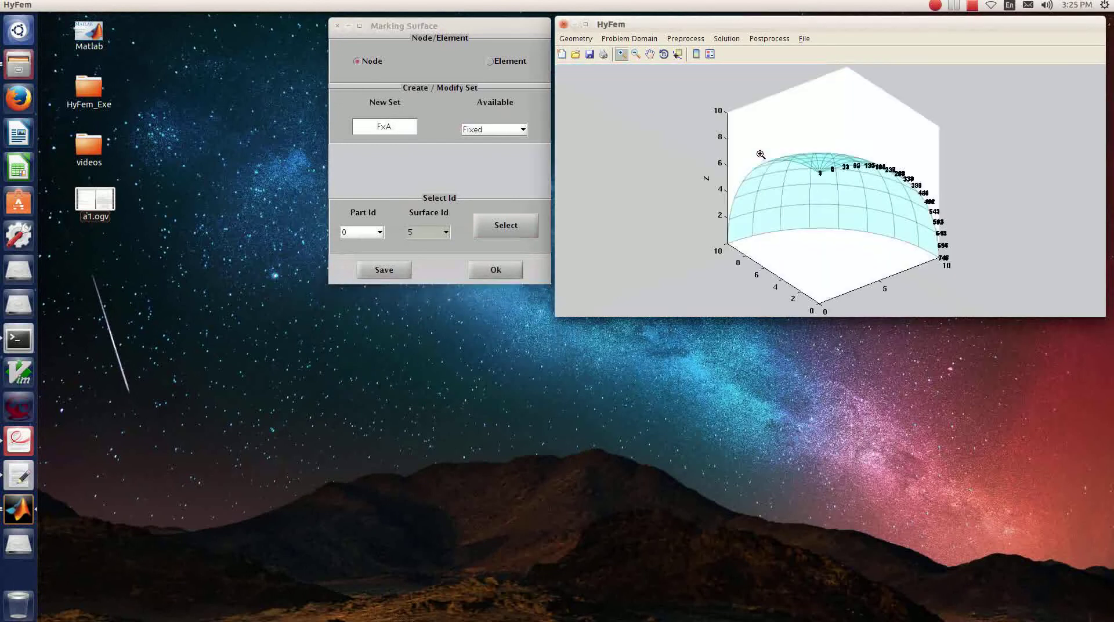
left_click(382, 270)
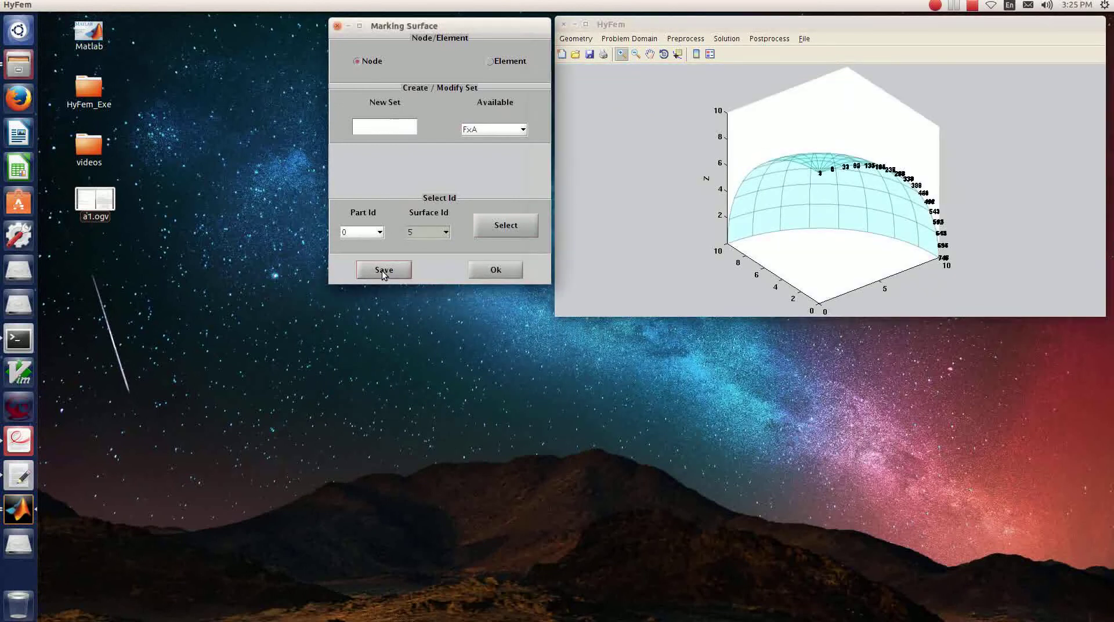
Name a new node set FyB, choose surface 3 and inspect the node numbers at that surface's base corner.
left_click(381, 125)
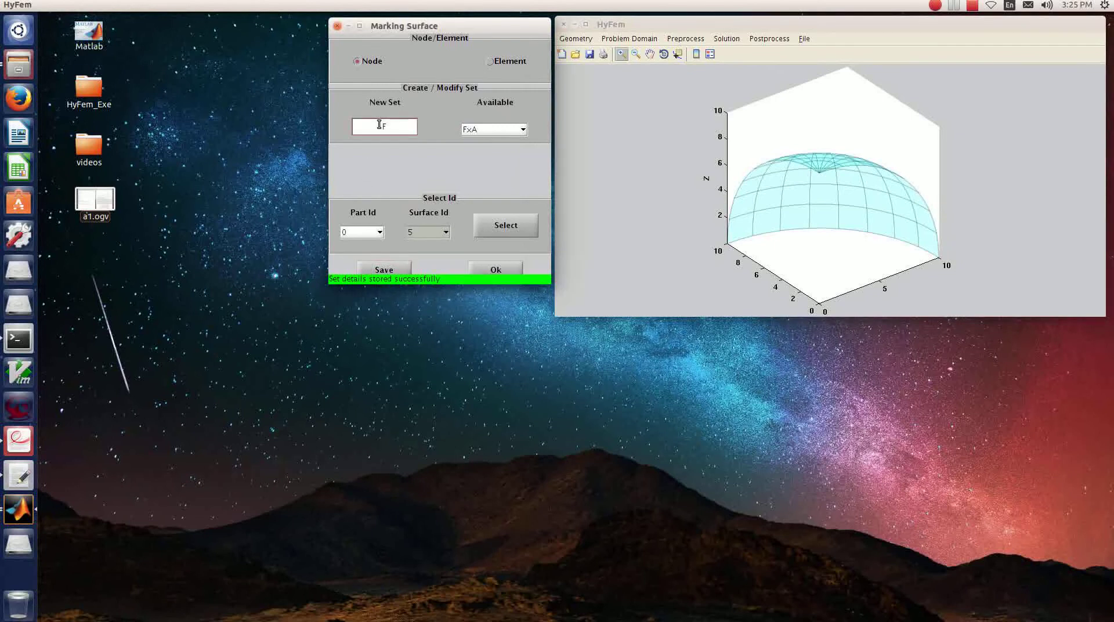
type("Fx")
type("B")
left_click(443, 231)
left_click(429, 262)
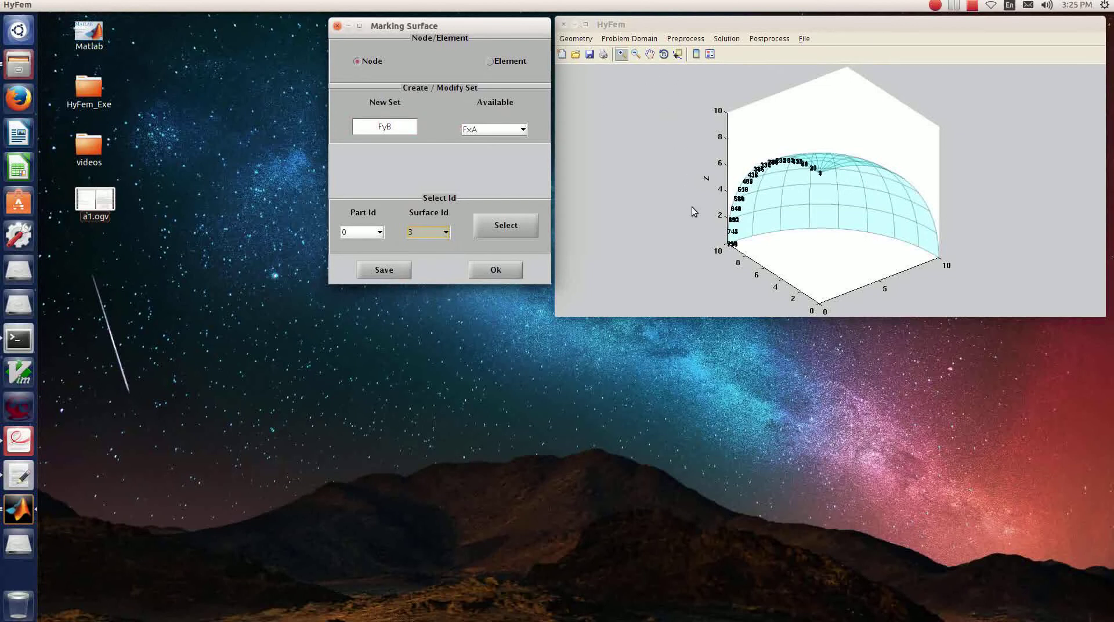
left_click(732, 233)
left_click(732, 234)
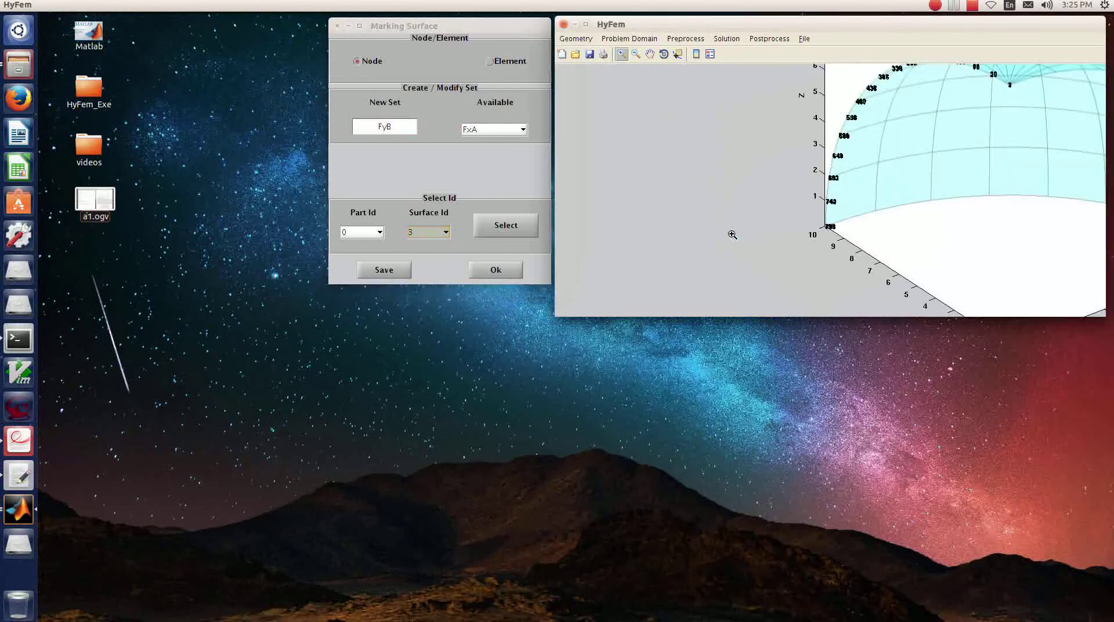
left_click(828, 222)
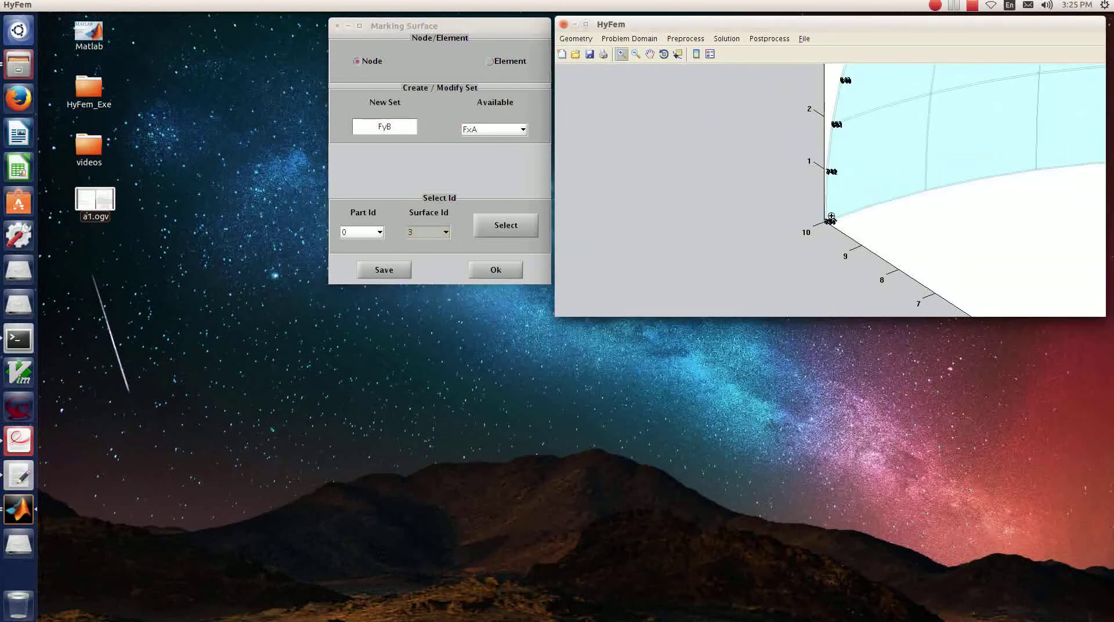
left_click(830, 221)
left_click(826, 208)
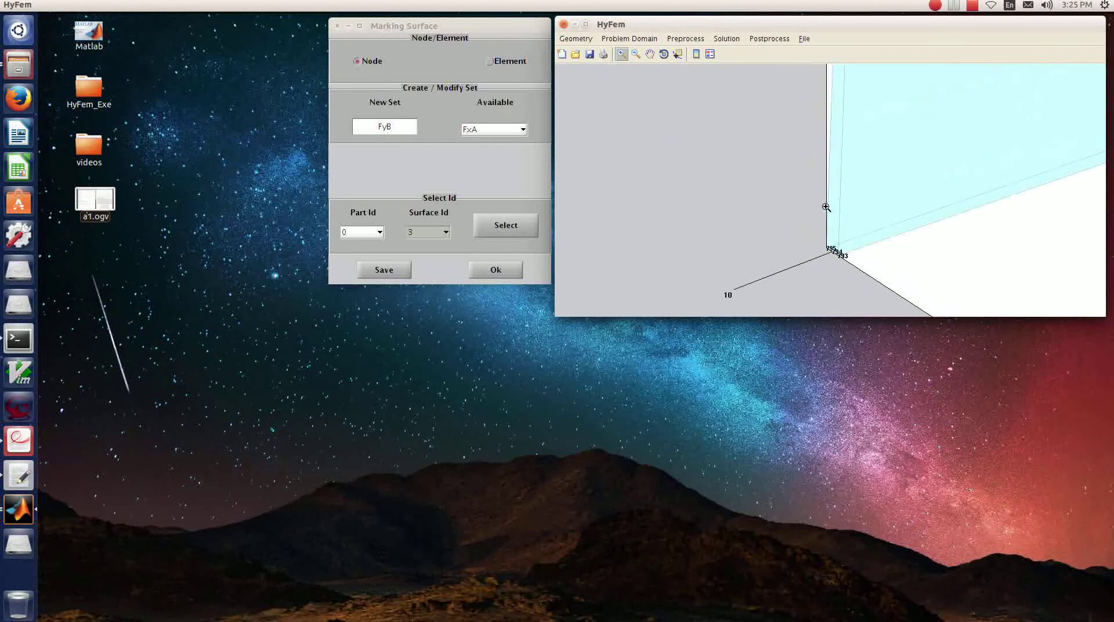
left_click(831, 222)
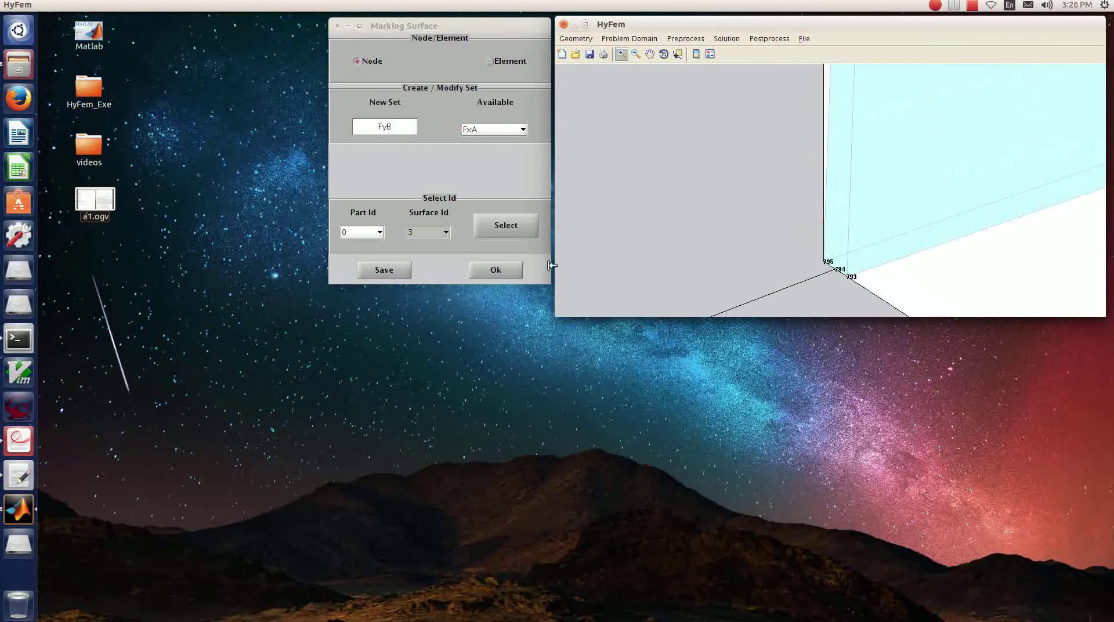
Add node 795 to the FyB set using start node 795, end node 795 and increment 0, and save the set.
left_click(510, 232)
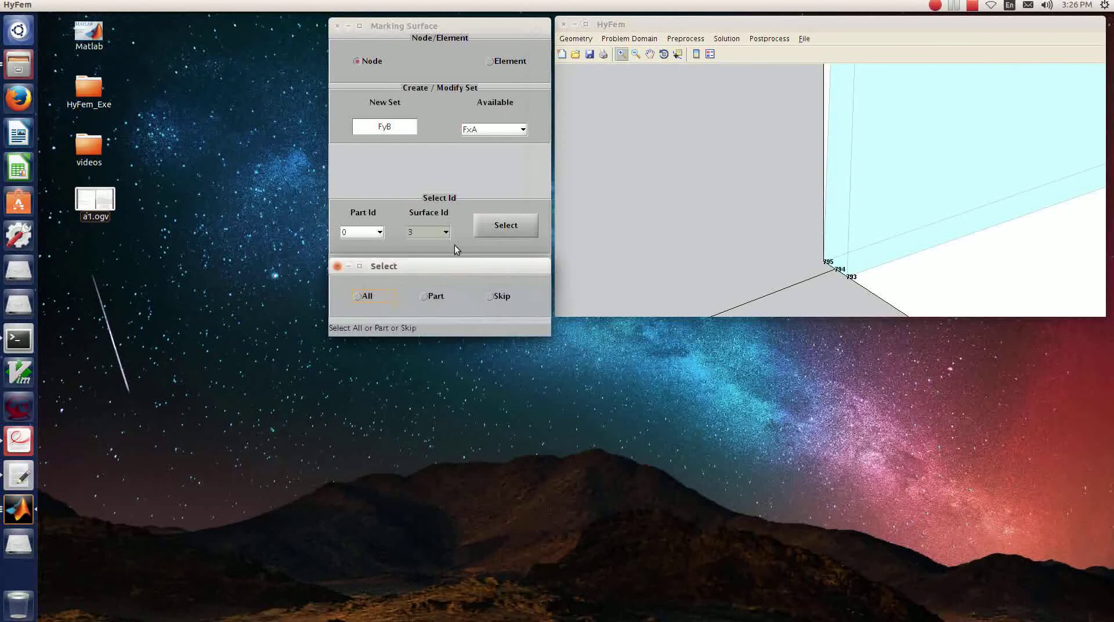
left_click(395, 297)
left_click(382, 317)
type("795")
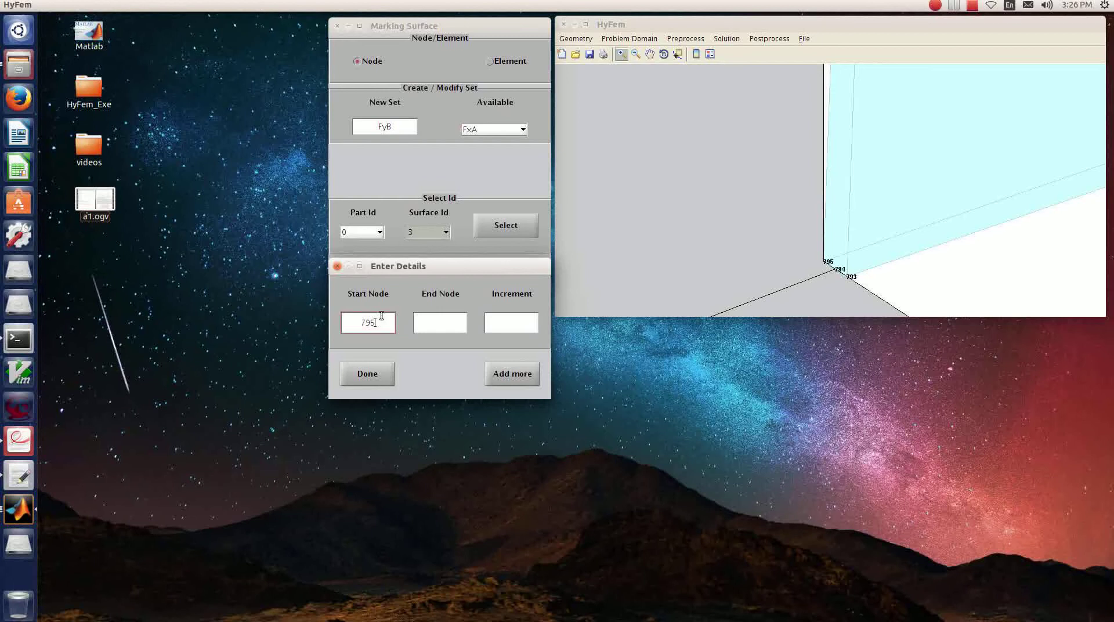
key("Tab")
type("795")
key("Tab")
type("0")
left_click(389, 373)
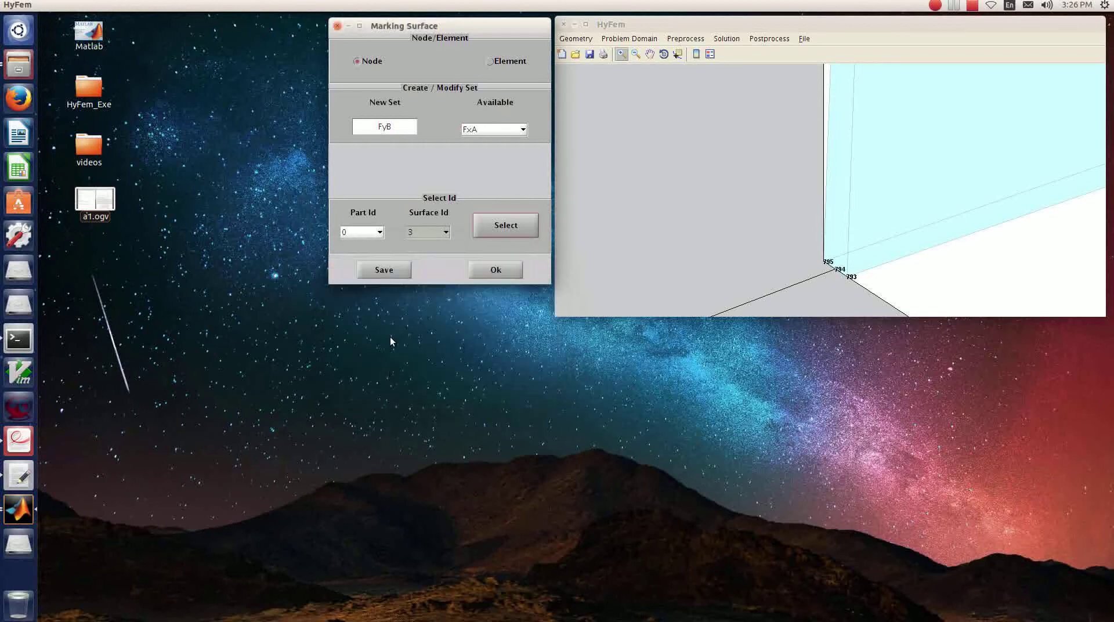
left_click(389, 270)
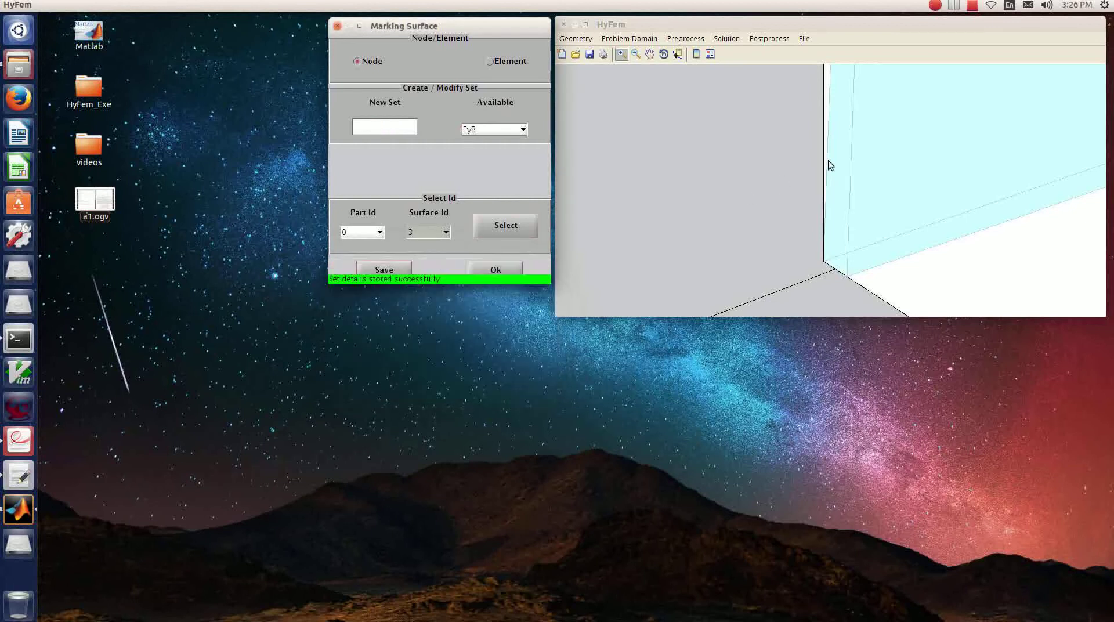
Review the saved Fixed node set on the full hemisphere and skip adding or deleting nodes.
right_click(921, 137)
left_click(963, 157)
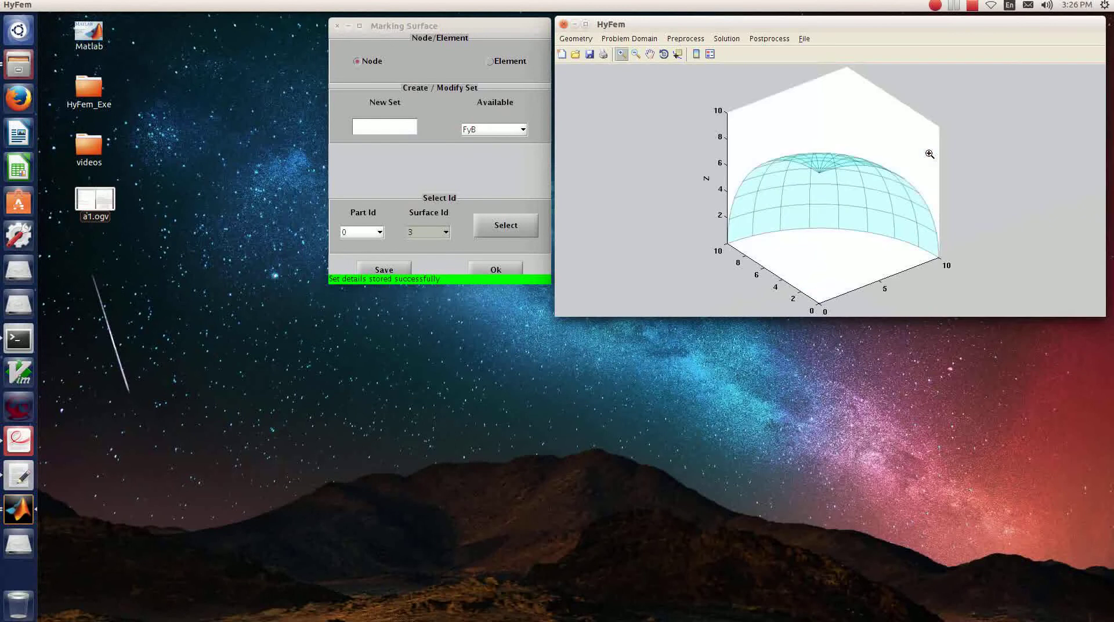
left_click(483, 130)
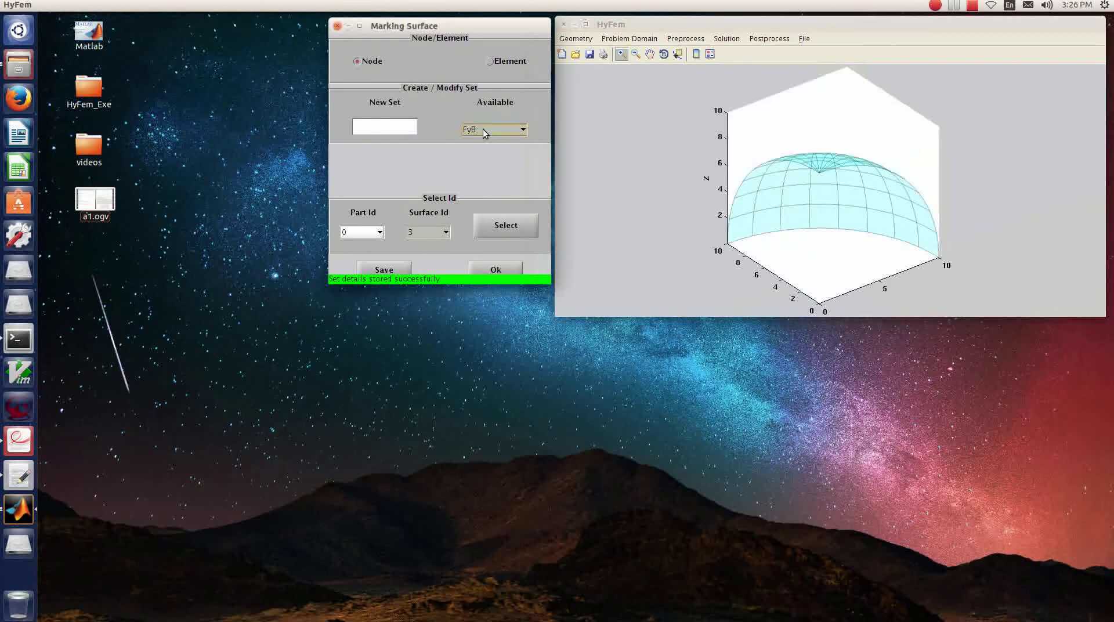
left_click(483, 128)
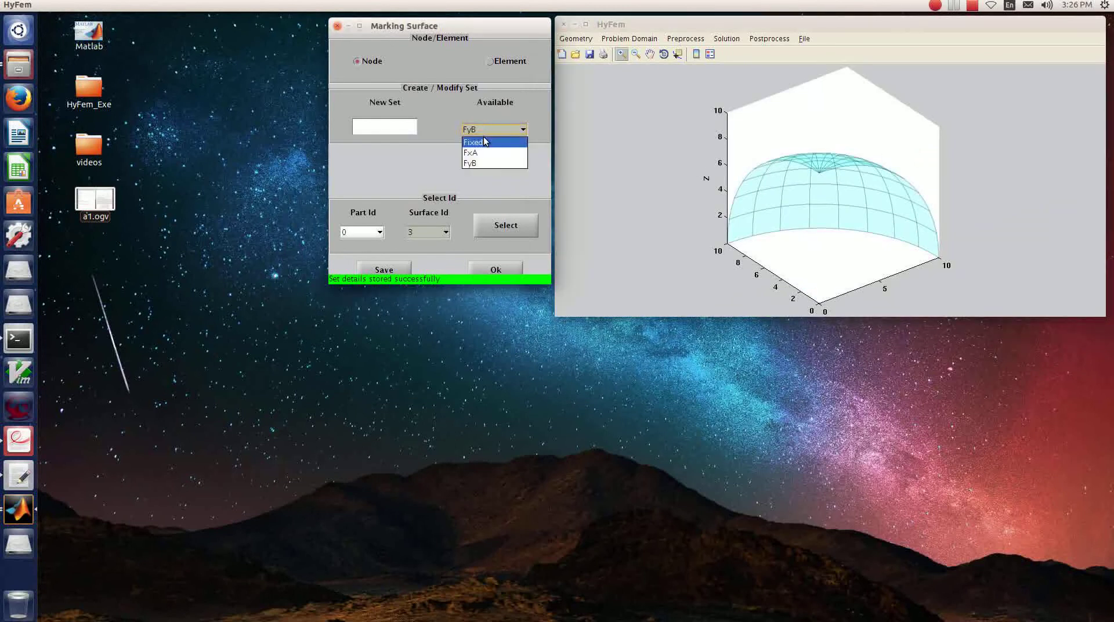
left_click(482, 142)
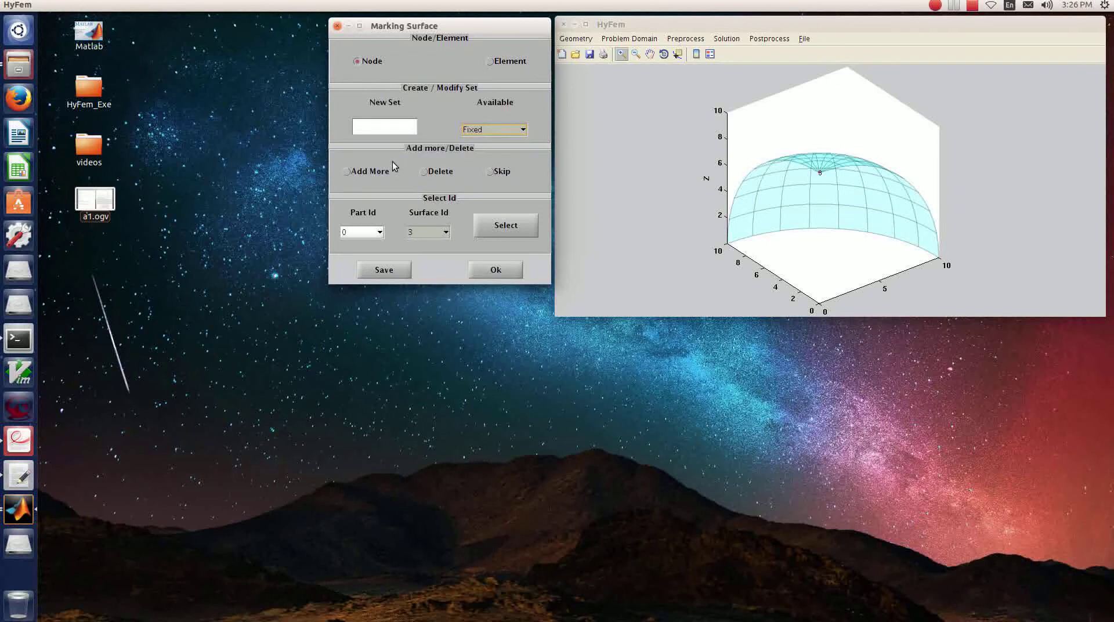
left_click(489, 172)
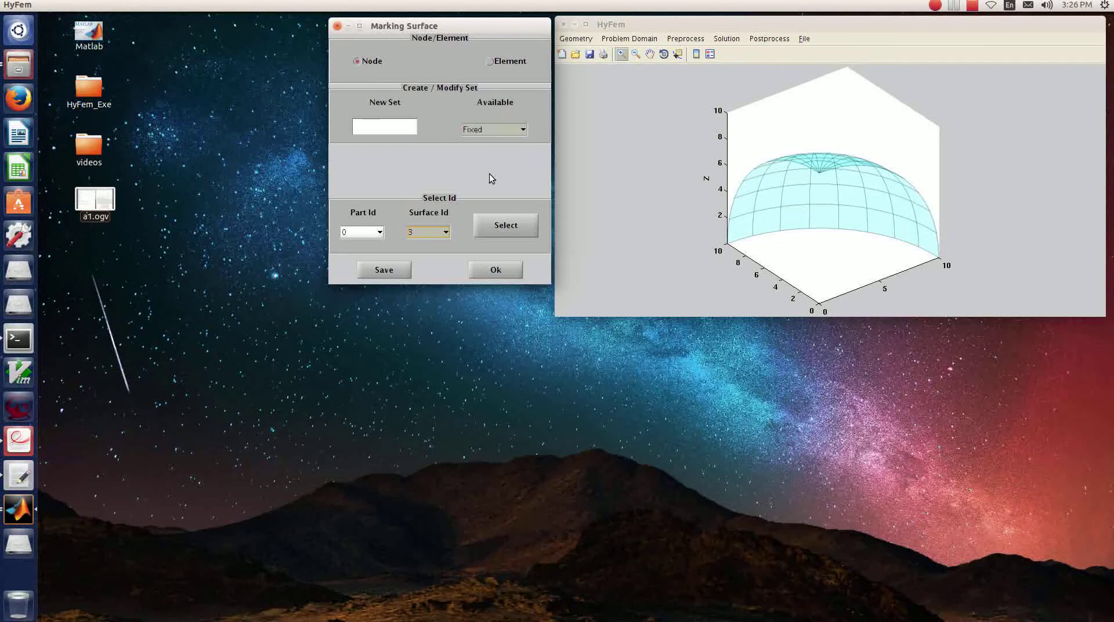
Create an element set Symx containing all elements of surface 3 and save it.
left_click(505, 61)
left_click(402, 127)
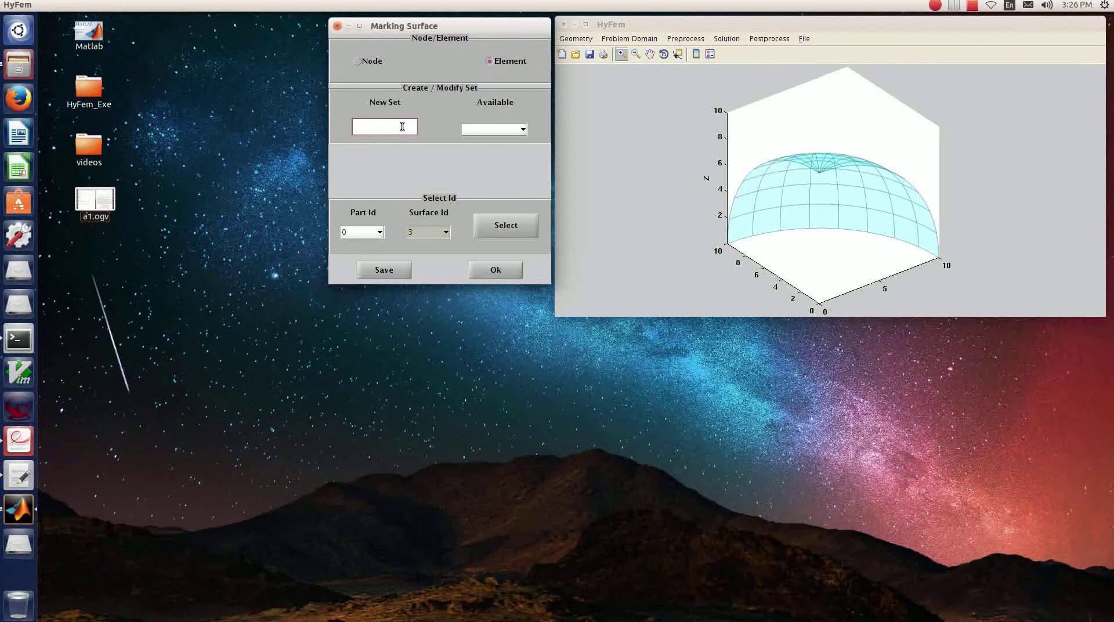
type("Symx")
left_click(445, 232)
left_click(429, 265)
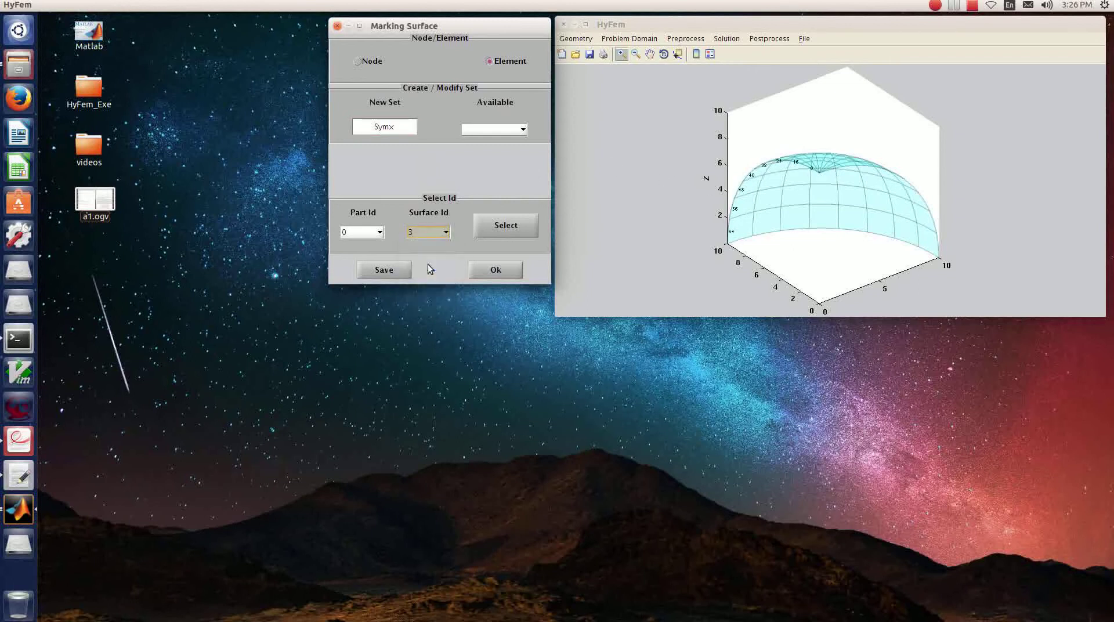
left_click(521, 226)
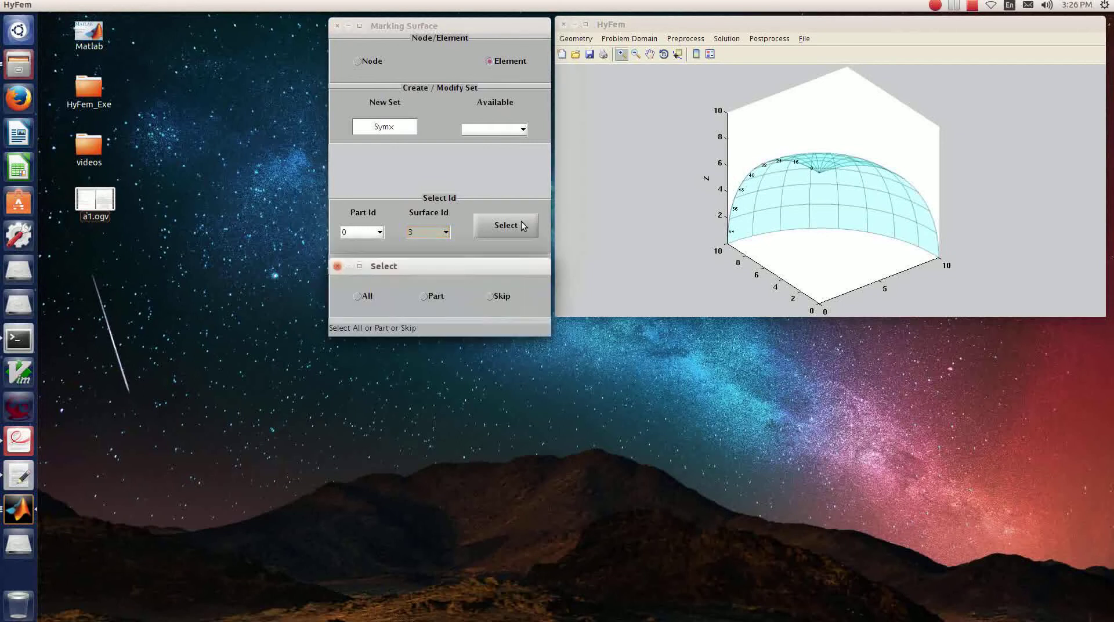
left_click(358, 296)
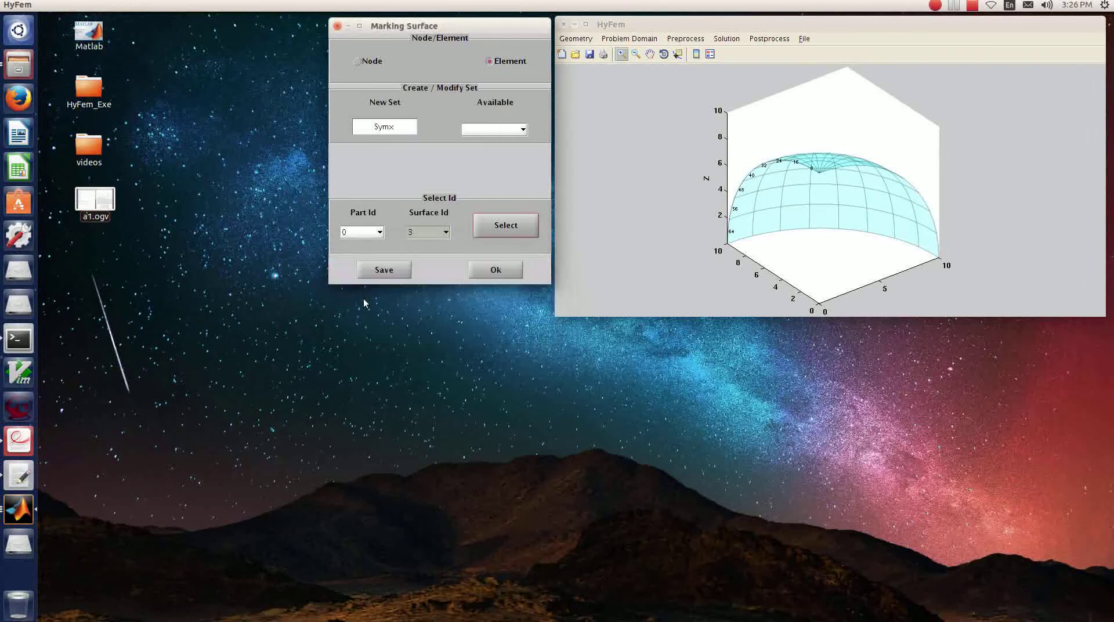
left_click(384, 270)
Create an element set Symy containing all elements of surface 5, save it and finish marking surface sets.
left_click(381, 129)
type("Symy")
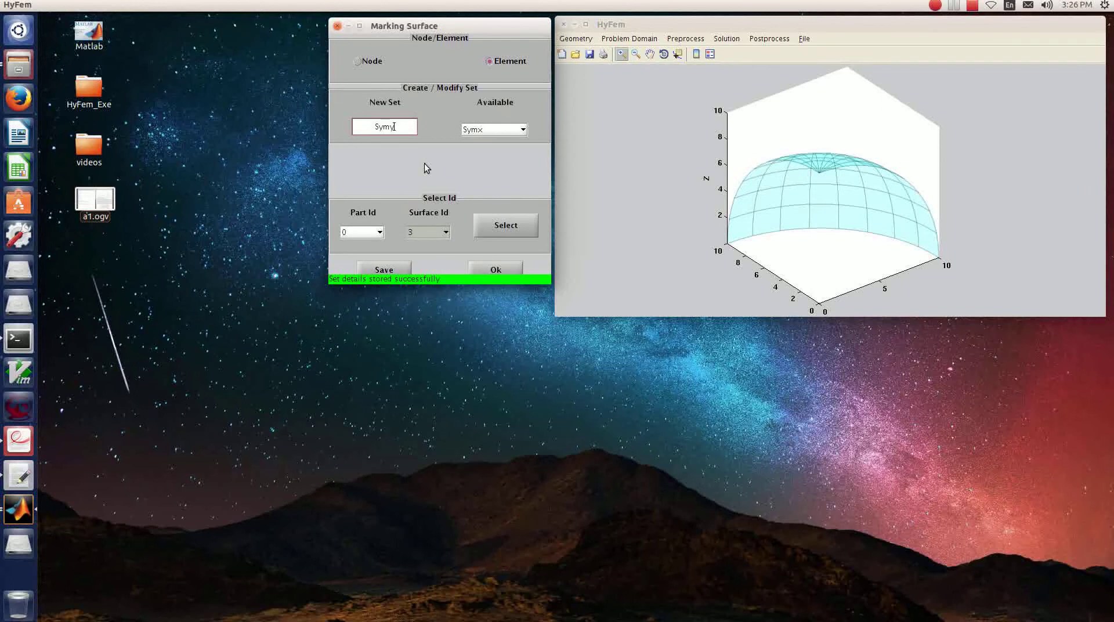
left_click(416, 232)
left_click(424, 282)
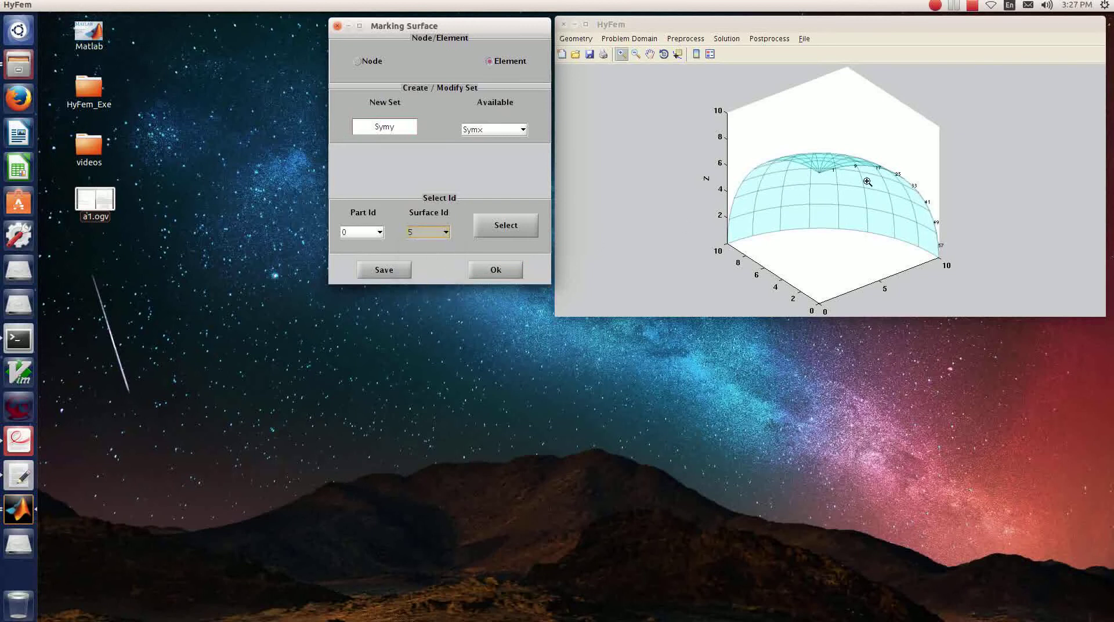
left_click(505, 227)
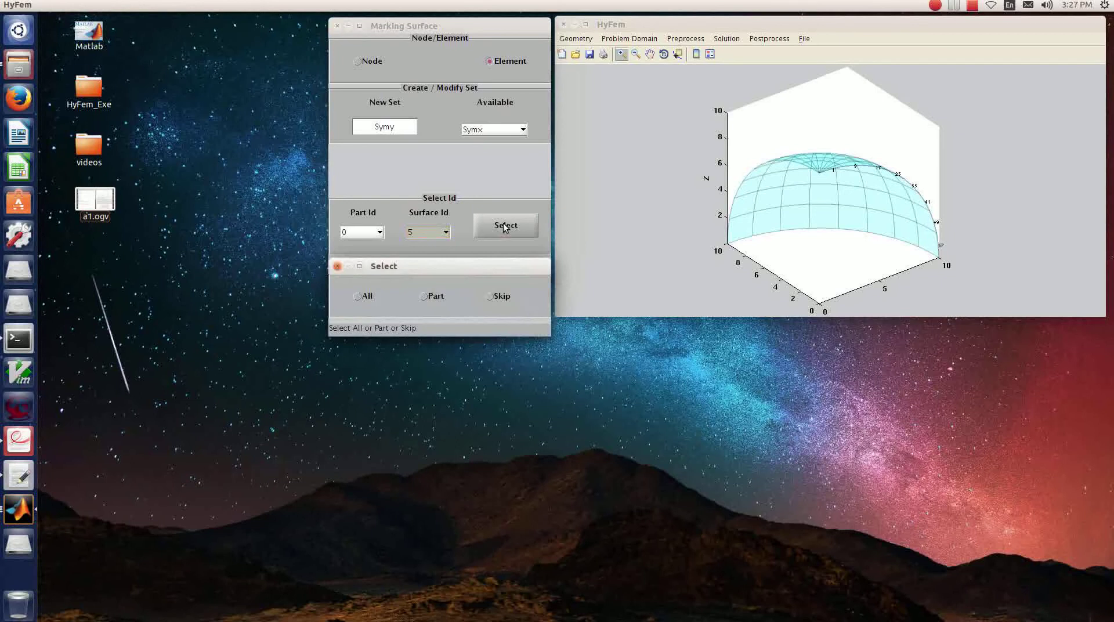
left_click(363, 297)
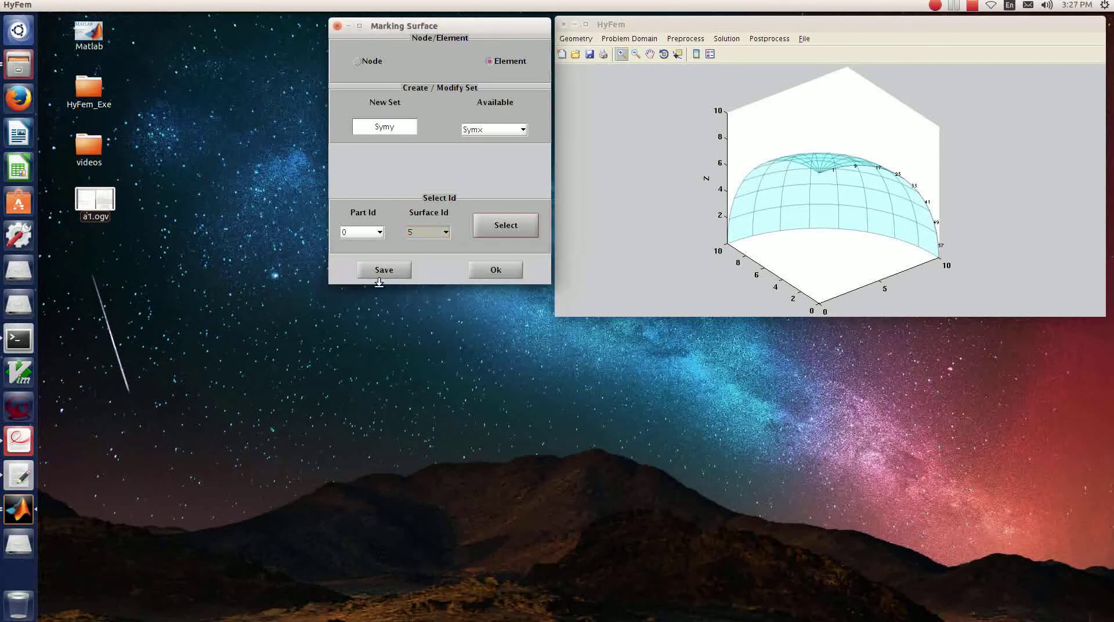
left_click(382, 272)
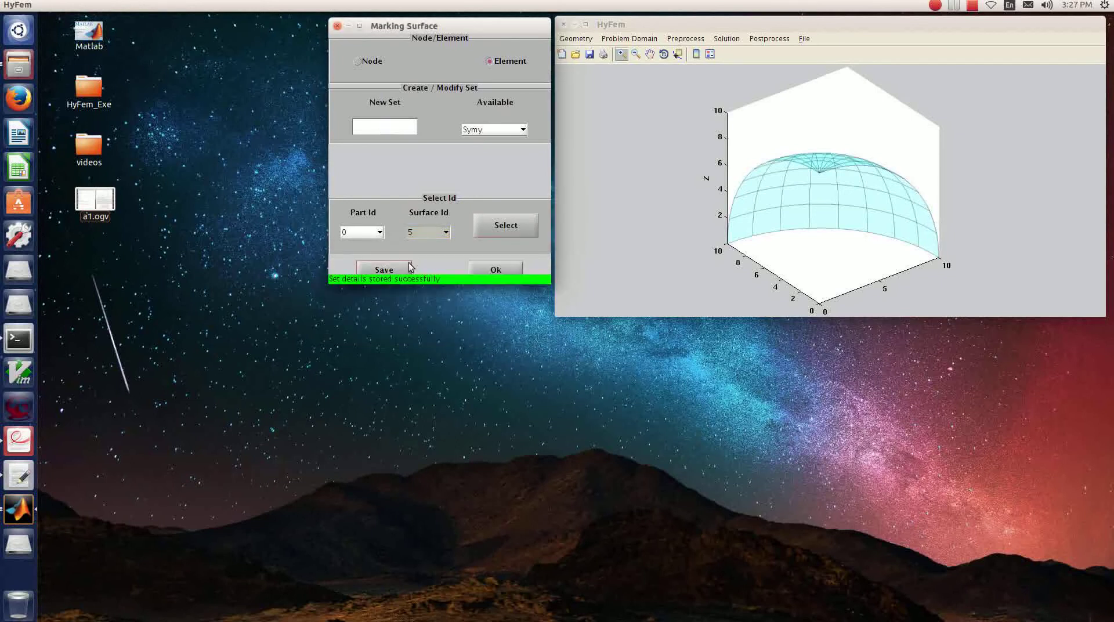
left_click(482, 267)
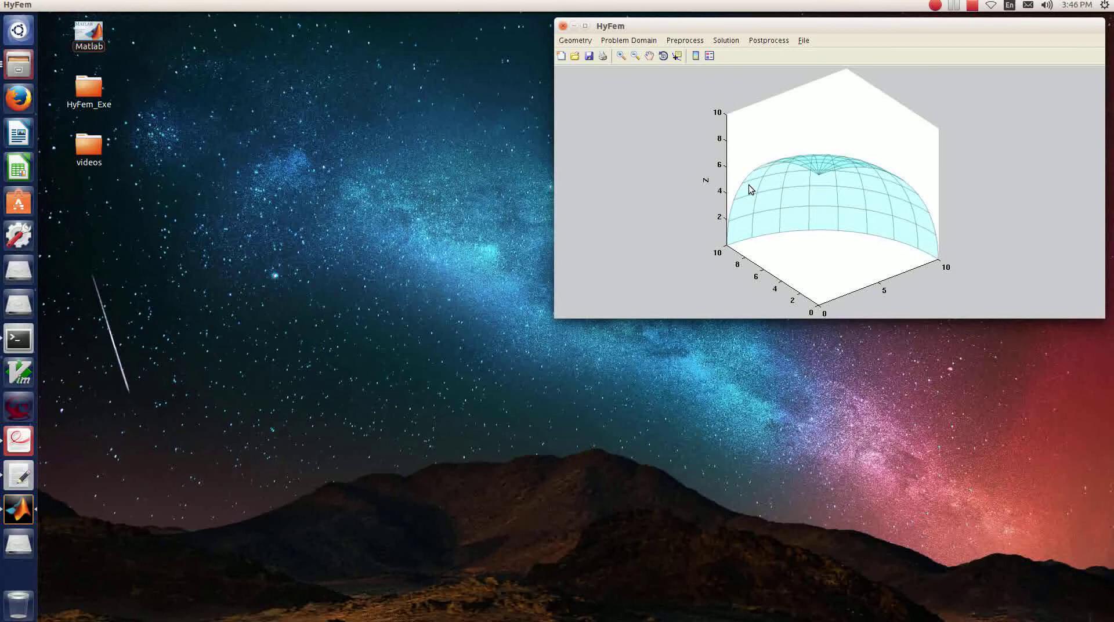
Start creating the boundary conditions and loads, bring up the Prob_Parameters.txt notes and open the specification of material 1.
left_click(697, 43)
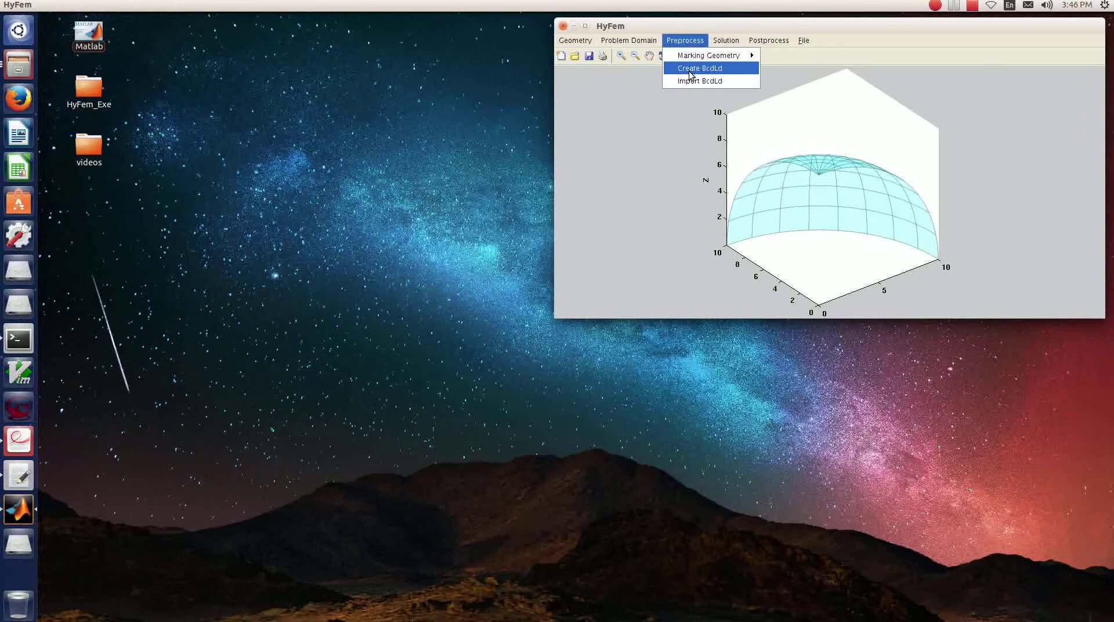
left_click(691, 69)
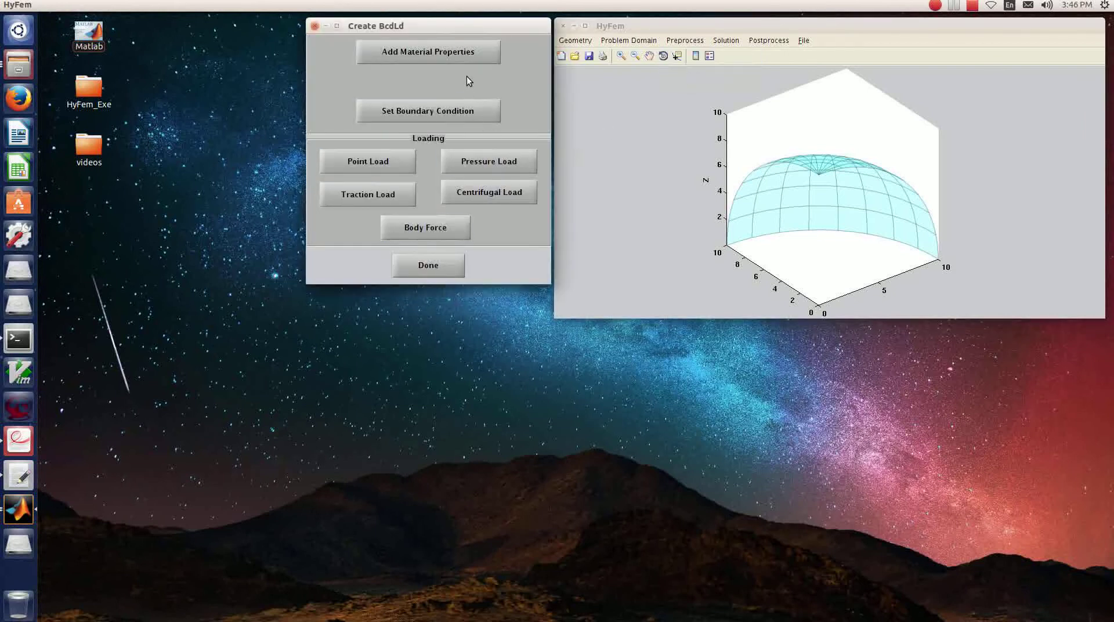
left_click(469, 54)
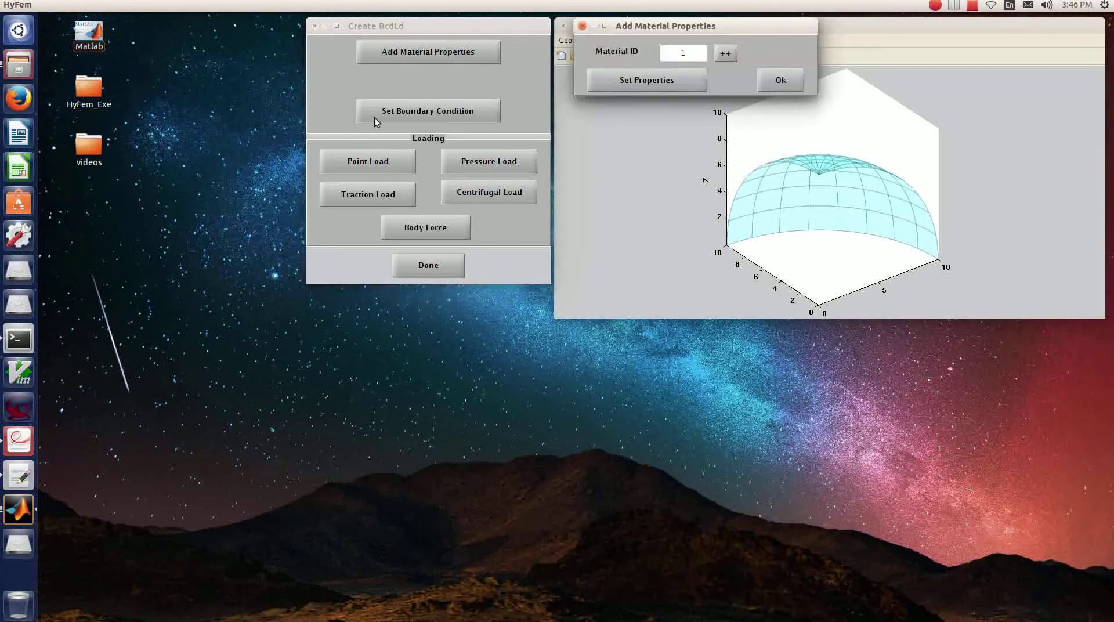
left_click(21, 476)
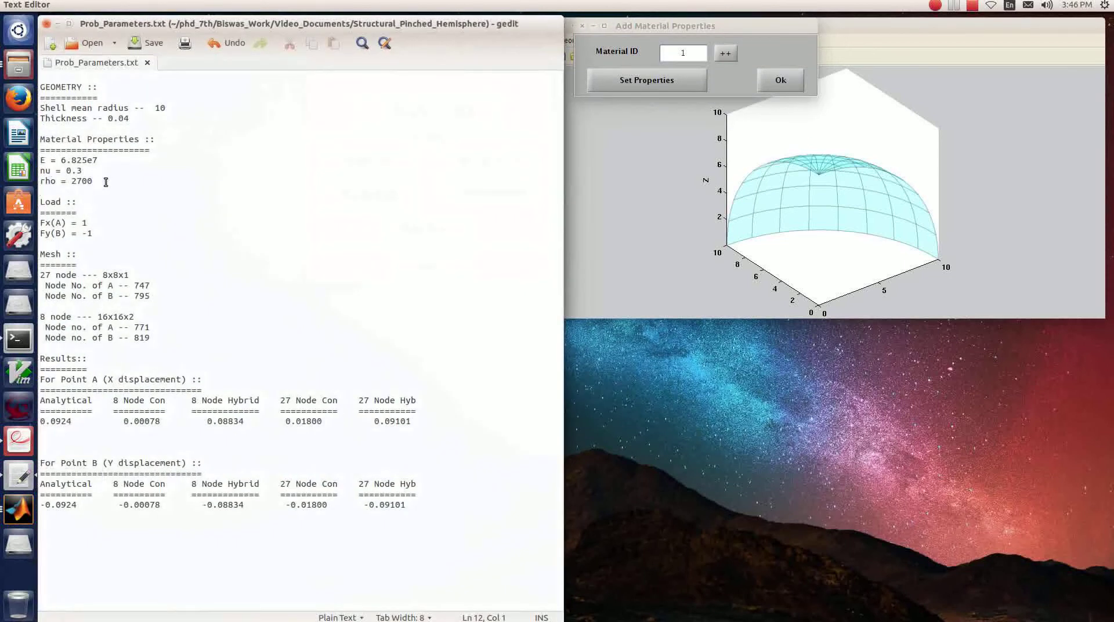
left_click(646, 85)
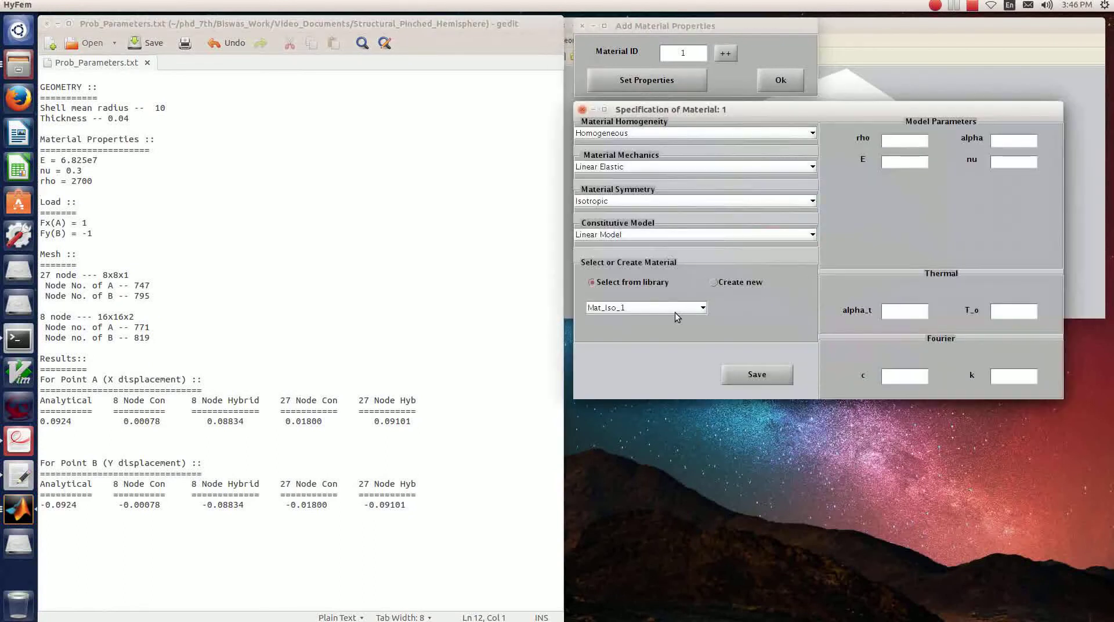
Preview the properties of the Steel and Aluminium library materials.
left_click(673, 311)
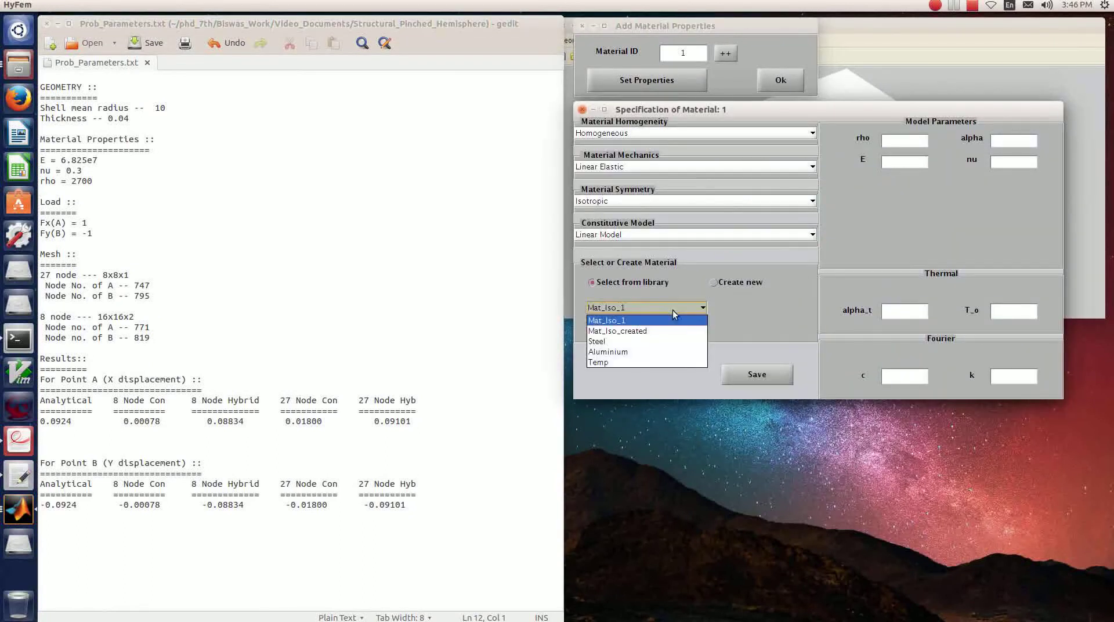
left_click(657, 341)
left_click(645, 309)
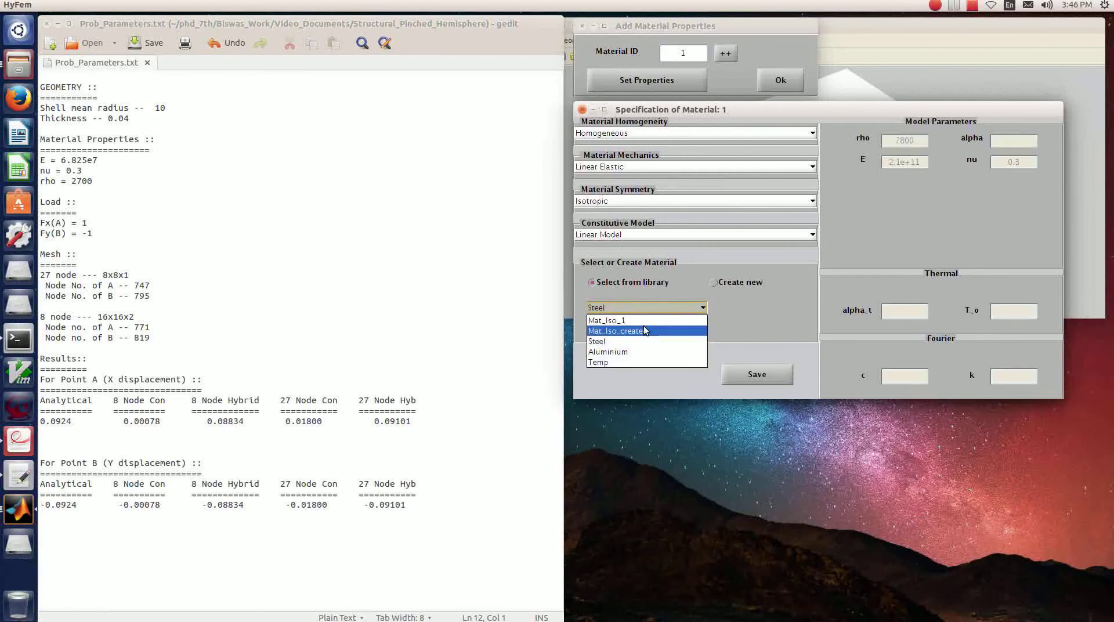
left_click(643, 351)
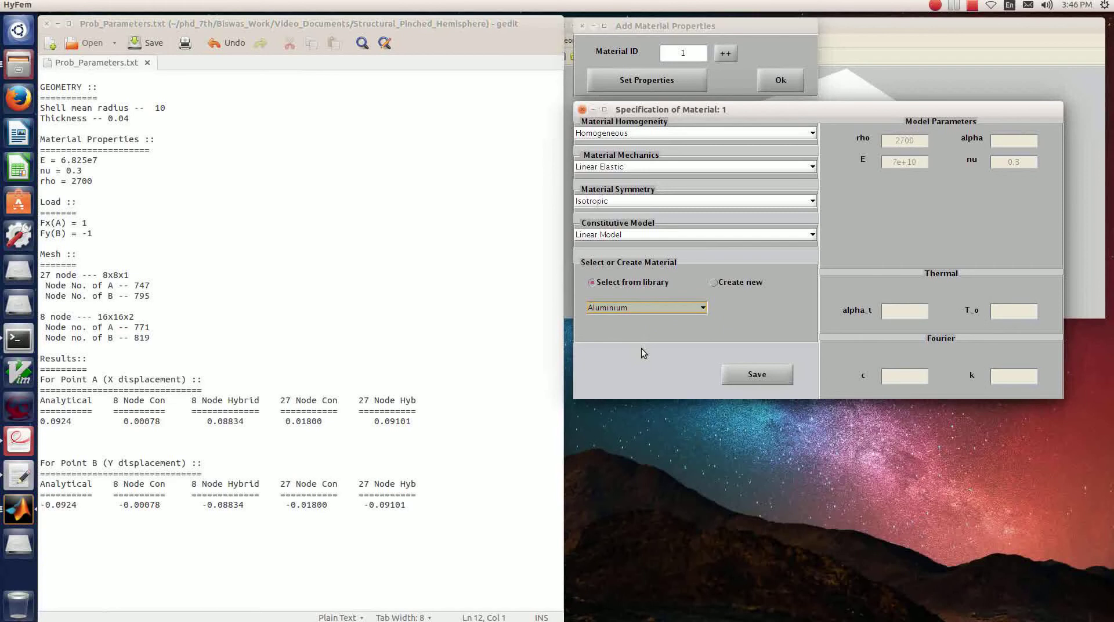
Create and save a new material mat1 with rho 2700, E 6.825e7 and nu 0.3, and put the parameter notes away.
left_click(720, 287)
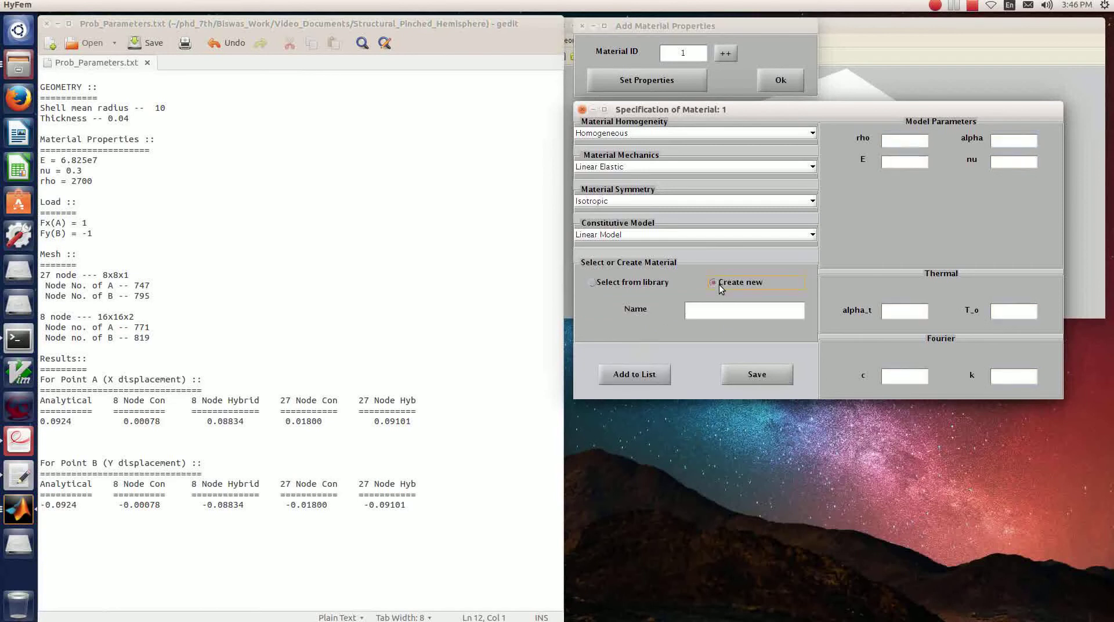
left_click(719, 309)
type("mat1")
left_click(911, 141)
type("2700")
left_click(904, 162)
type("6.825e7")
left_click(1033, 165)
type("0")
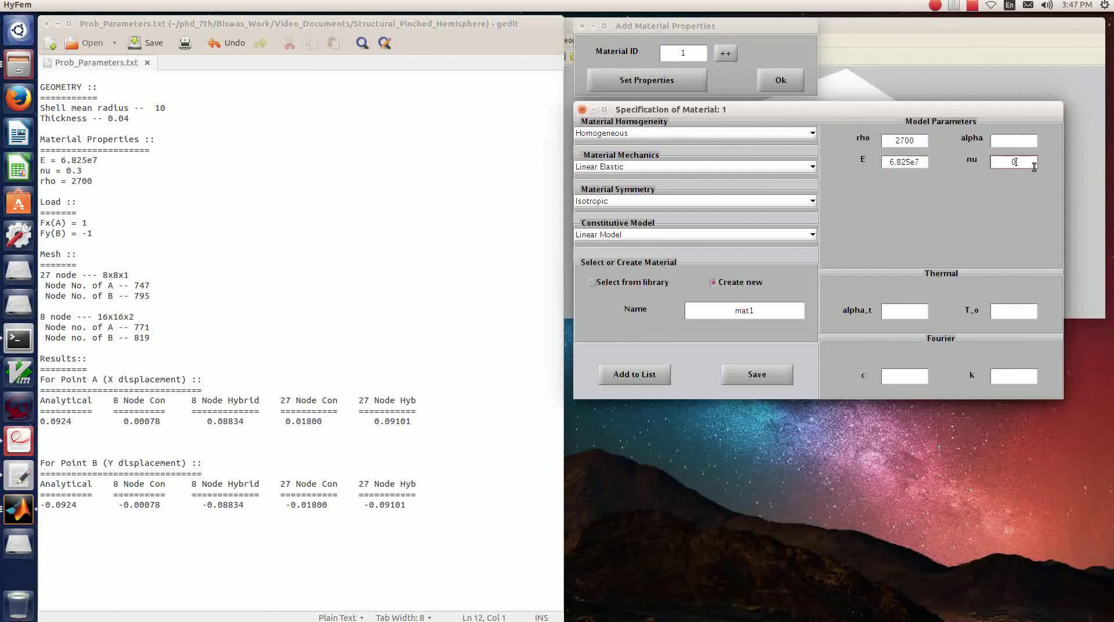
type(".3")
left_click(761, 373)
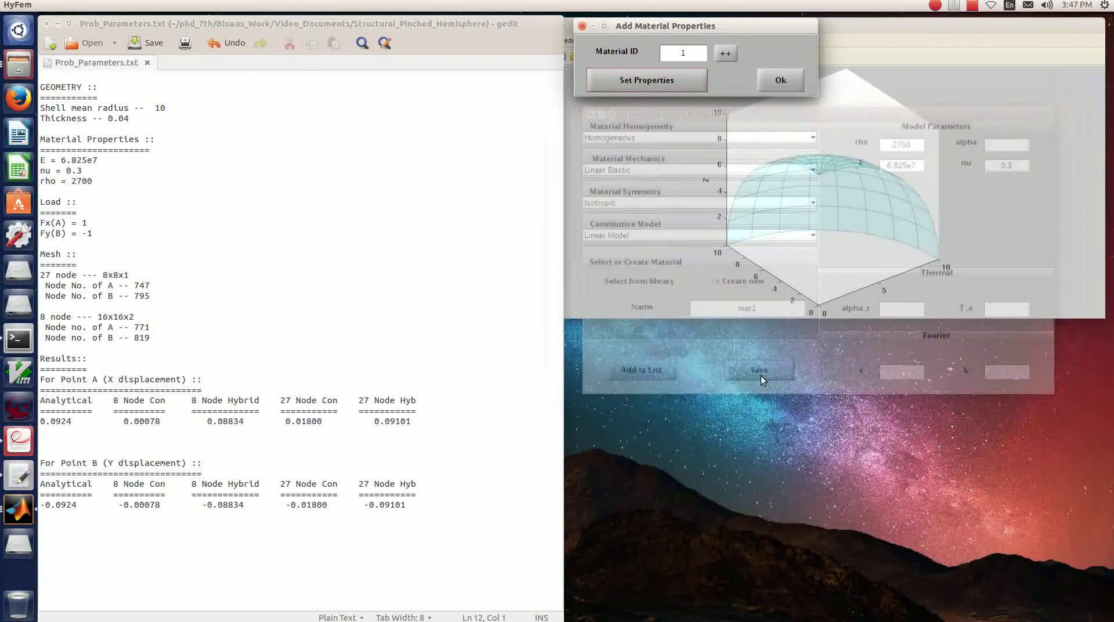
left_click(776, 87)
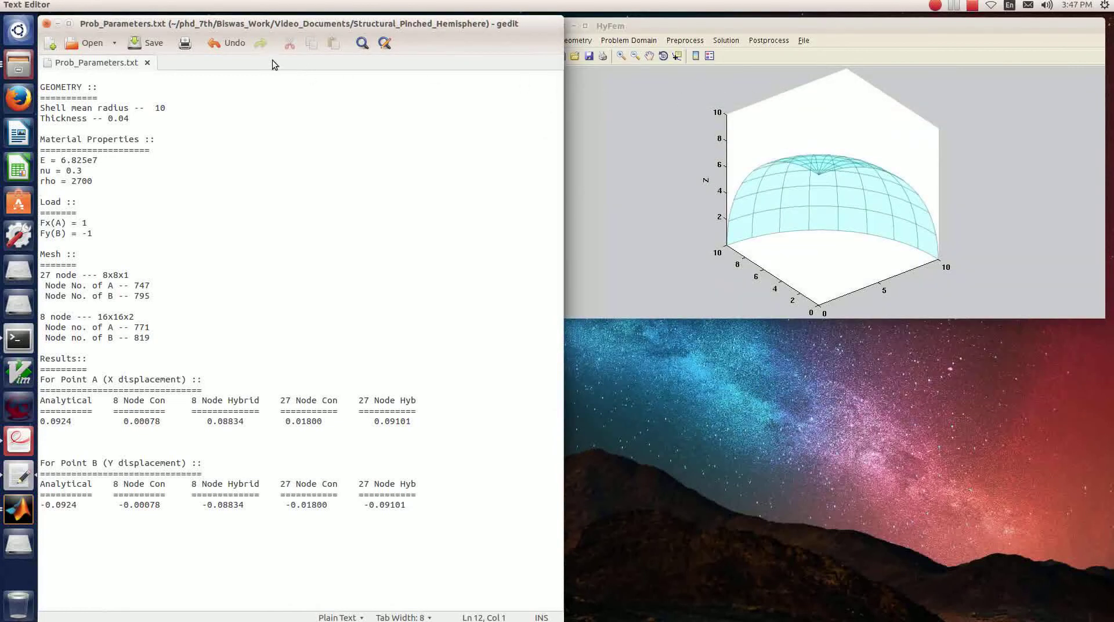
left_click(58, 25)
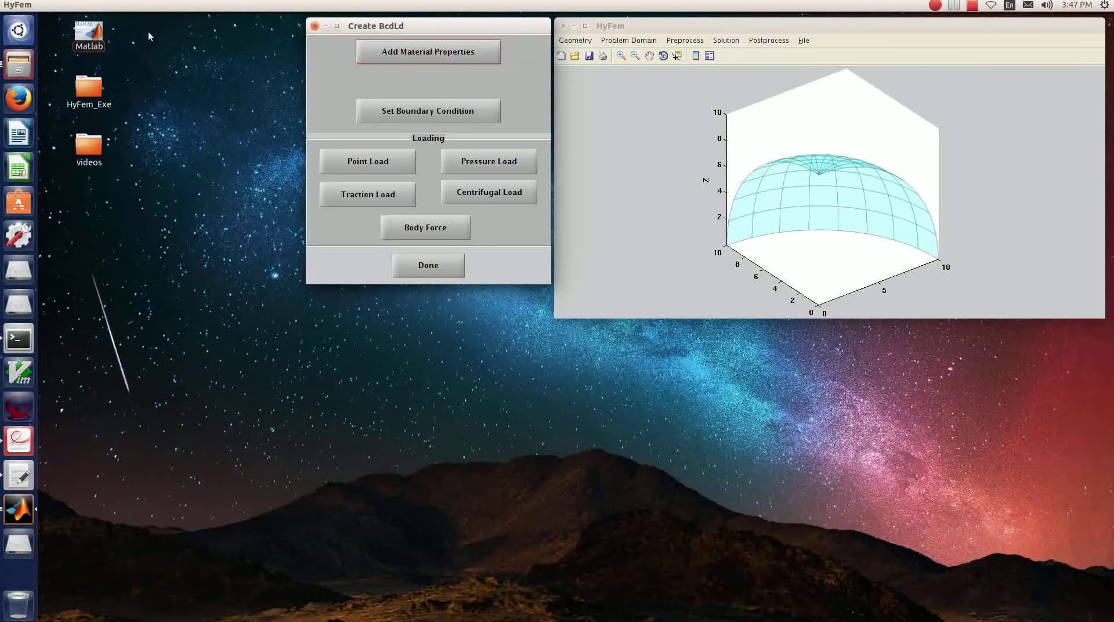
Set and save a boundary condition with u = 0 on the Symx surface set.
left_click(399, 114)
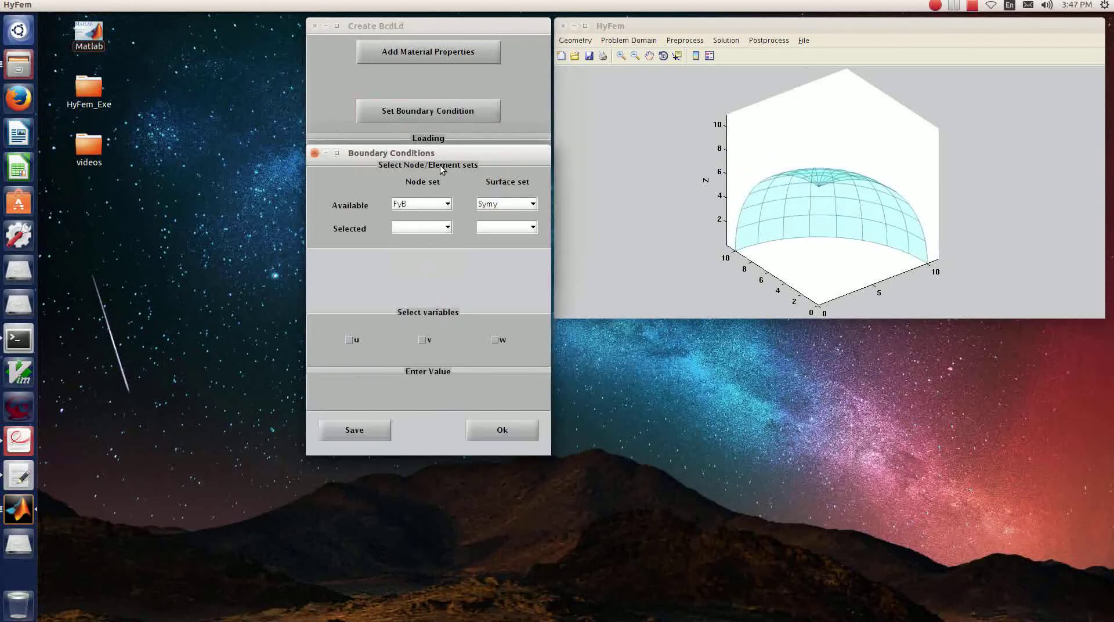
left_click(489, 205)
left_click(491, 220)
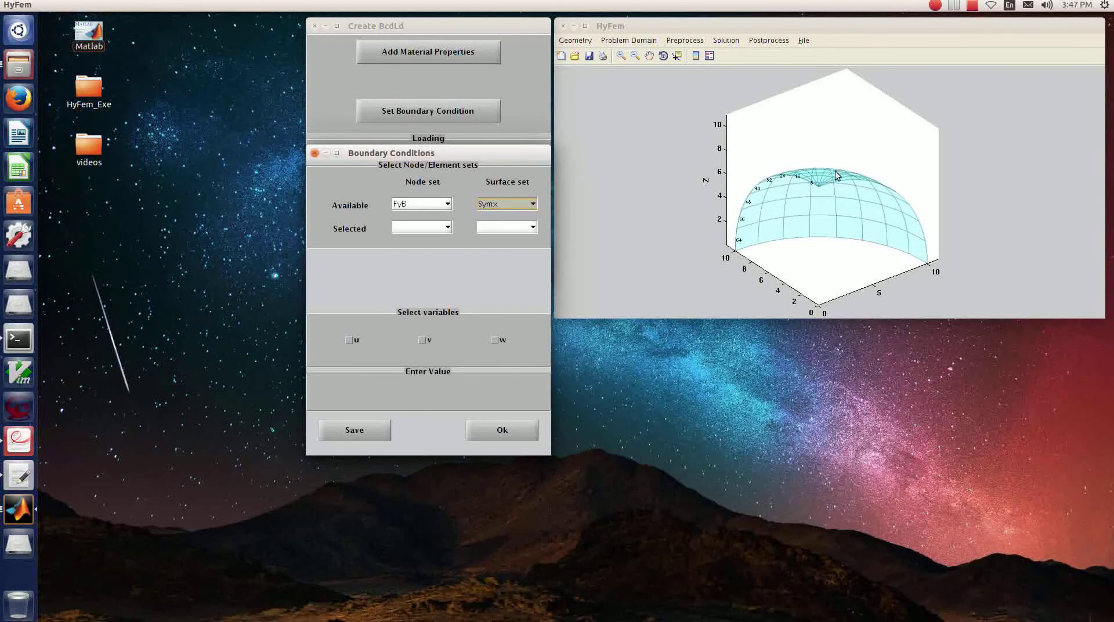
left_click(348, 341)
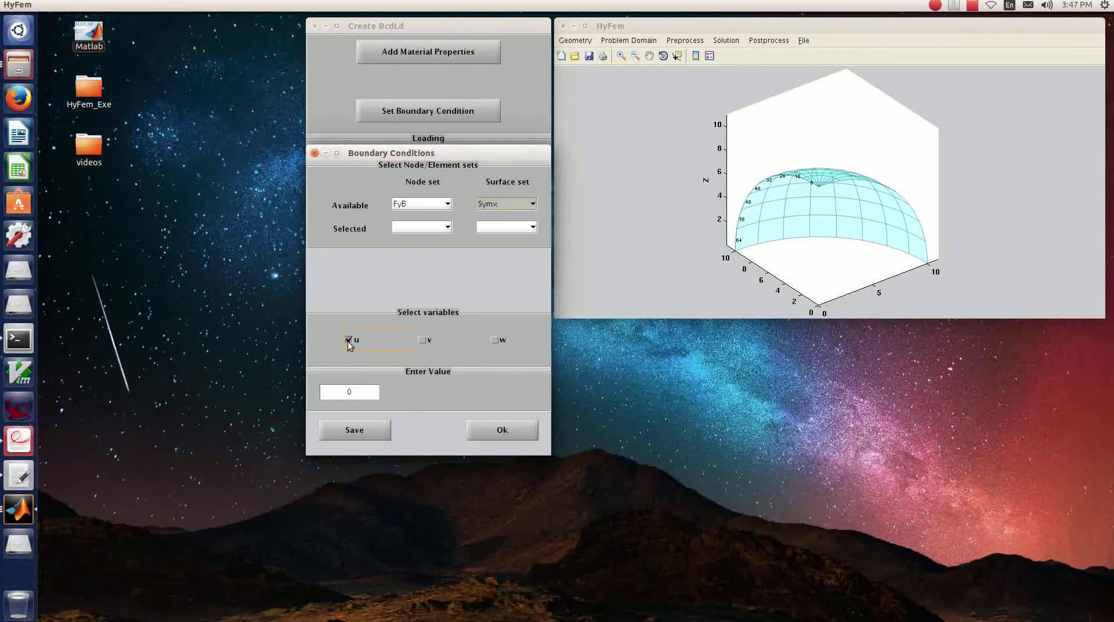
left_click(364, 434)
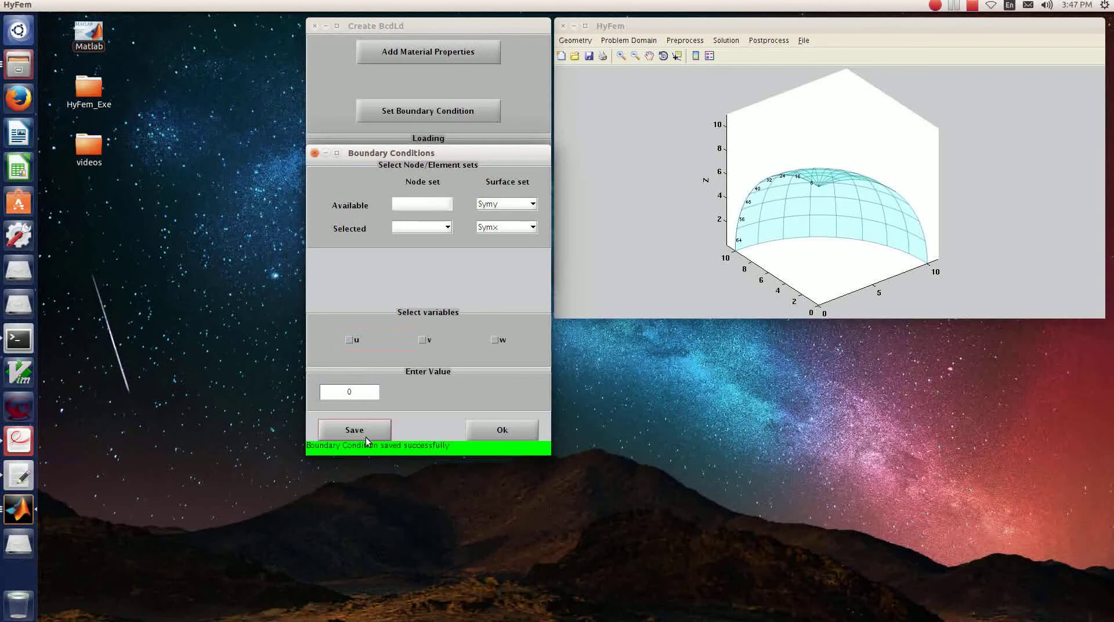
Set and save a boundary condition with v = 0 on the Symy surface set.
left_click(506, 207)
left_click(503, 216)
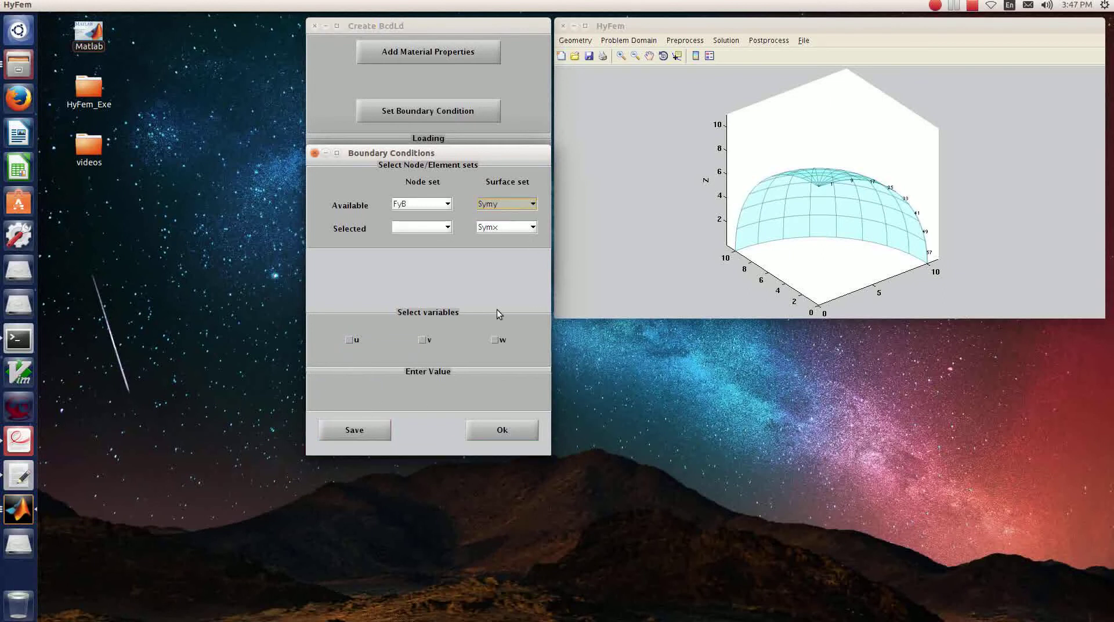
left_click(422, 339)
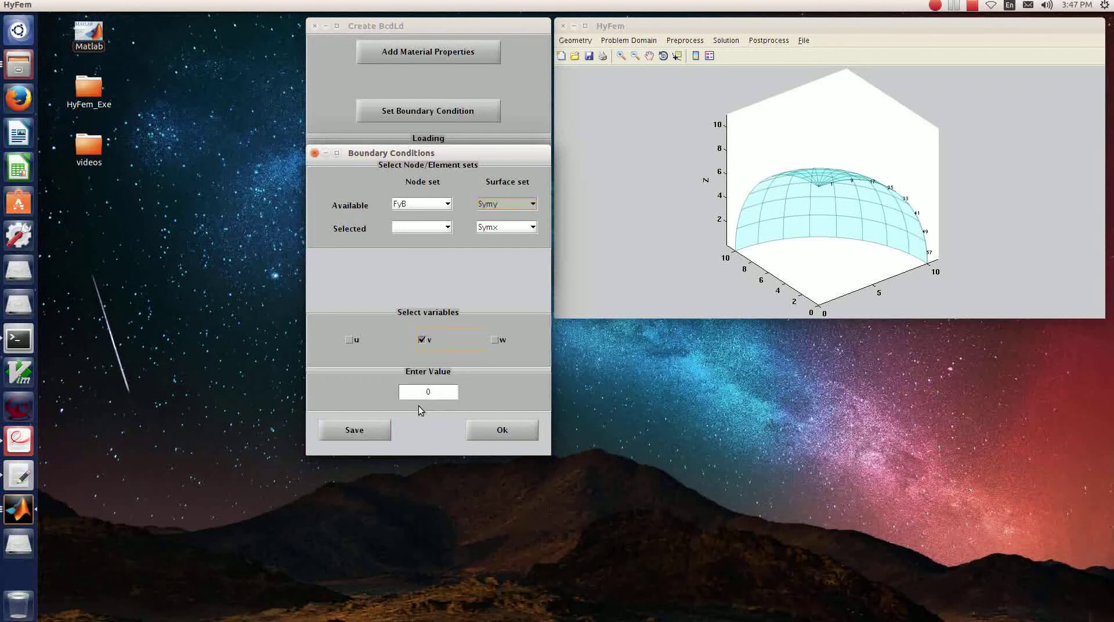
left_click(364, 431)
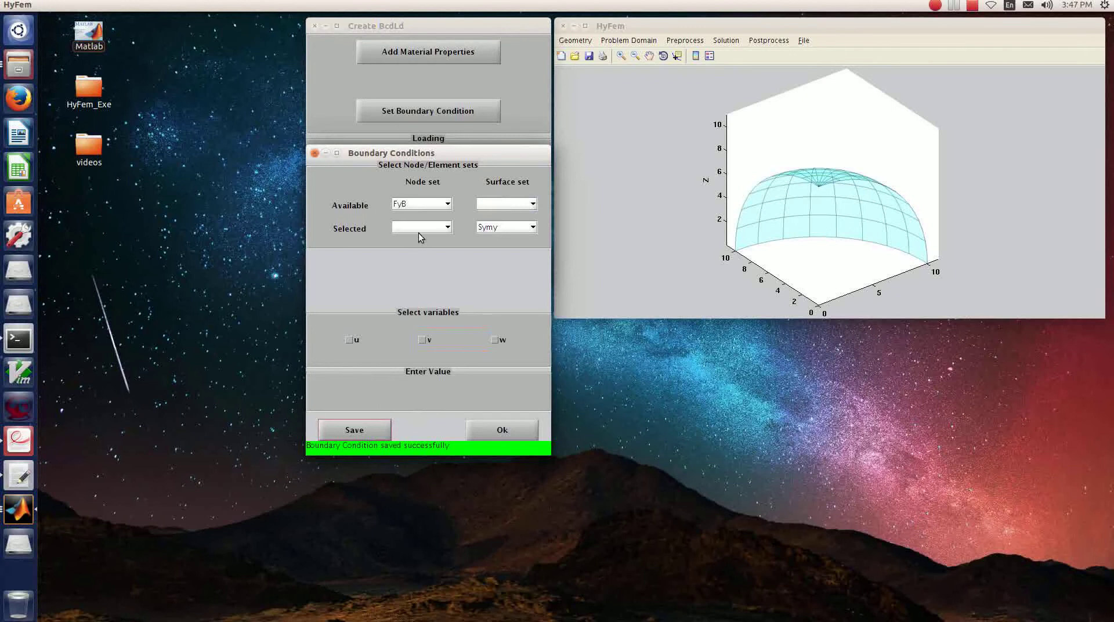
Constrain u, v and w to 0 on the Fixed node set, save it and finish the boundary conditions.
left_click(419, 203)
left_click(415, 216)
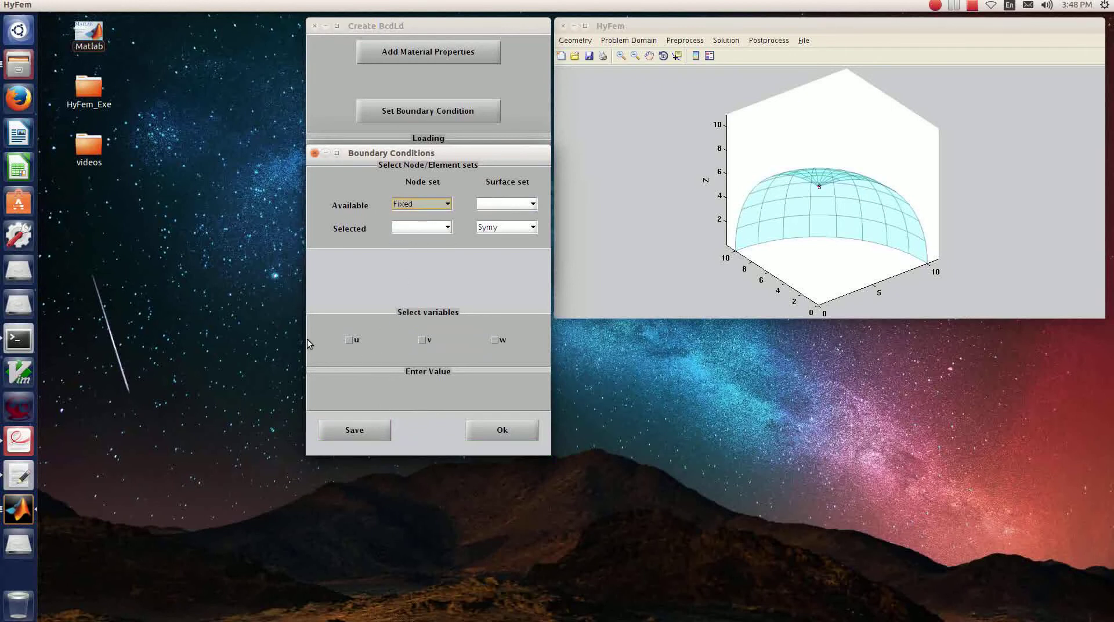
left_click(350, 340)
left_click(425, 342)
left_click(495, 341)
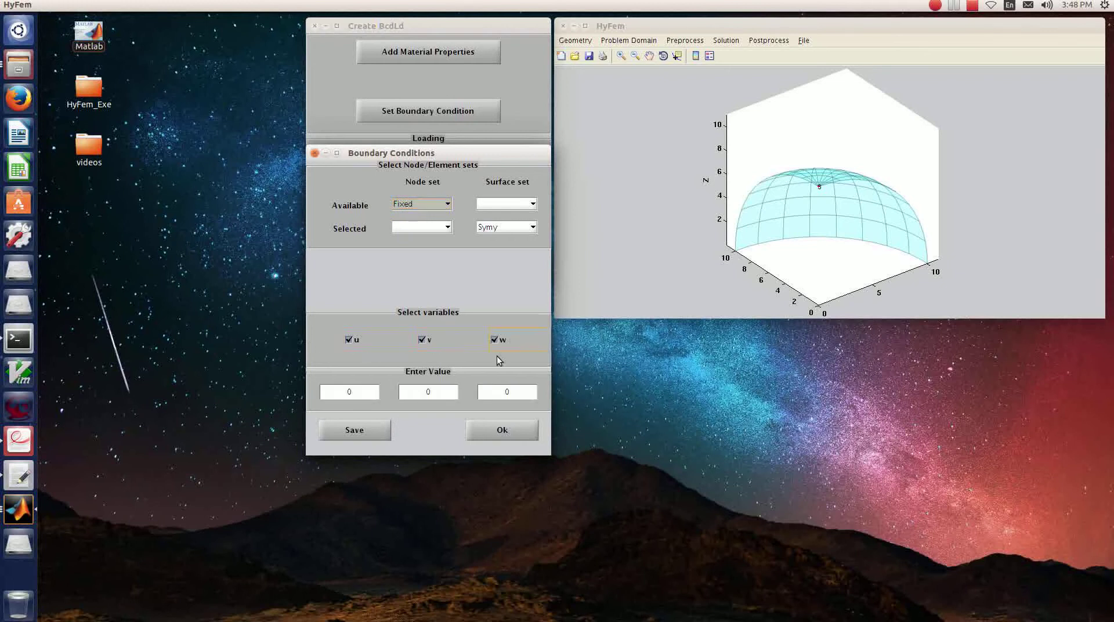
left_click(368, 435)
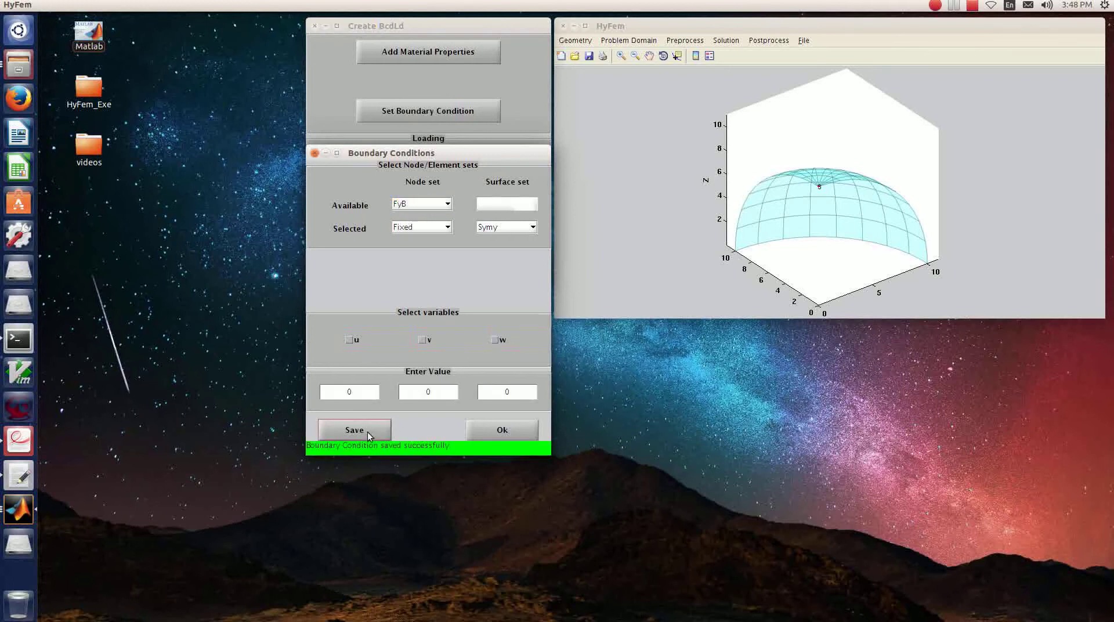
left_click(492, 430)
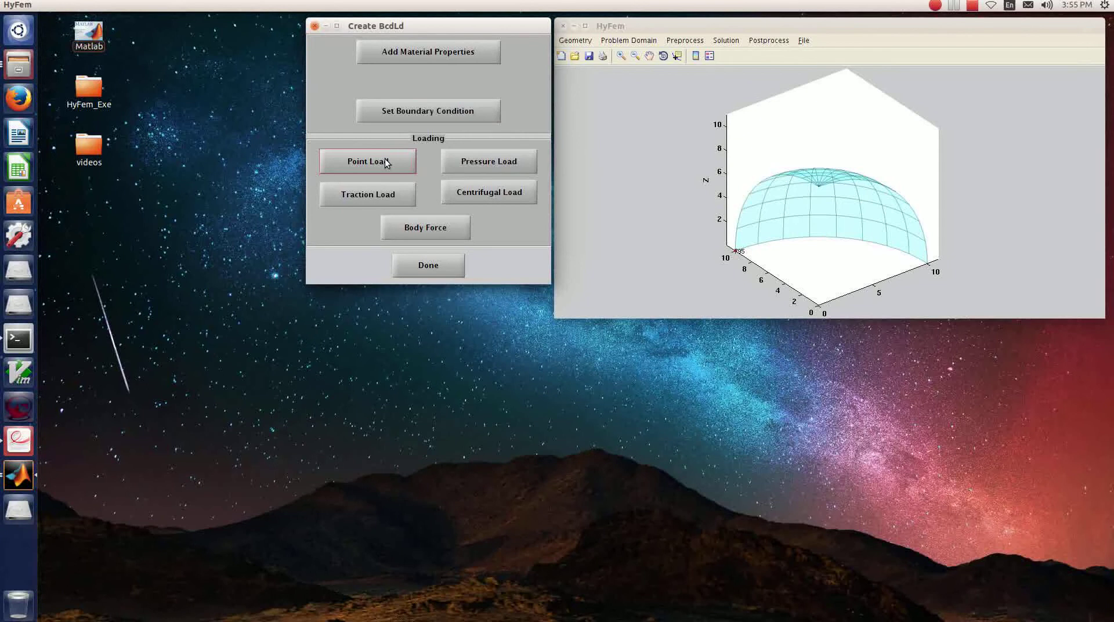
Add a point load with Px = 1 on the FxA node set and save it.
left_click(391, 164)
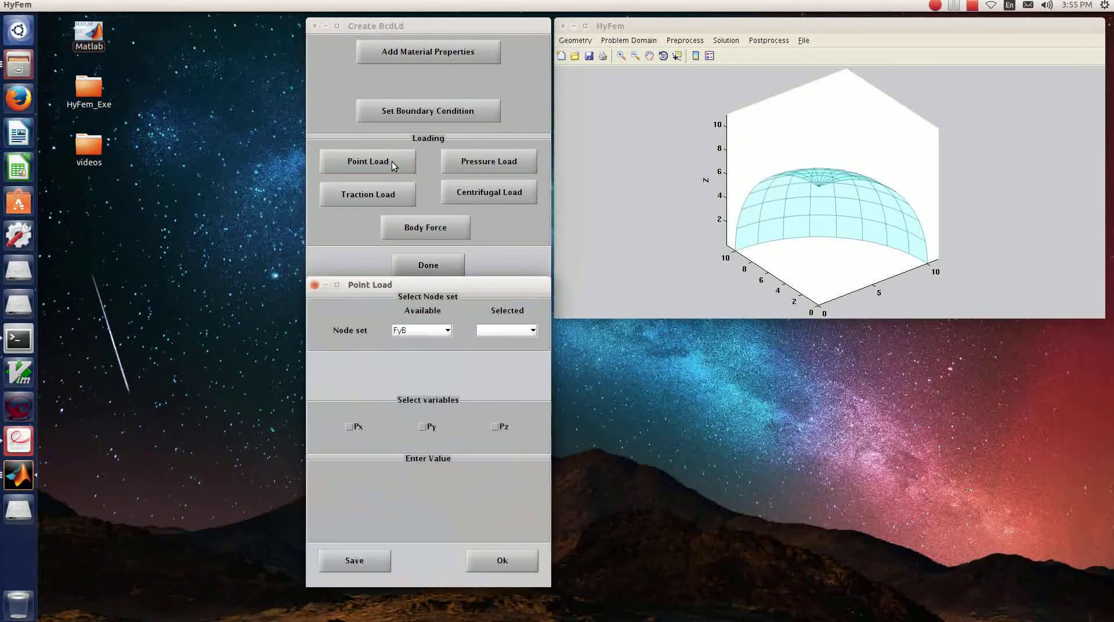
left_click(409, 332)
left_click(408, 352)
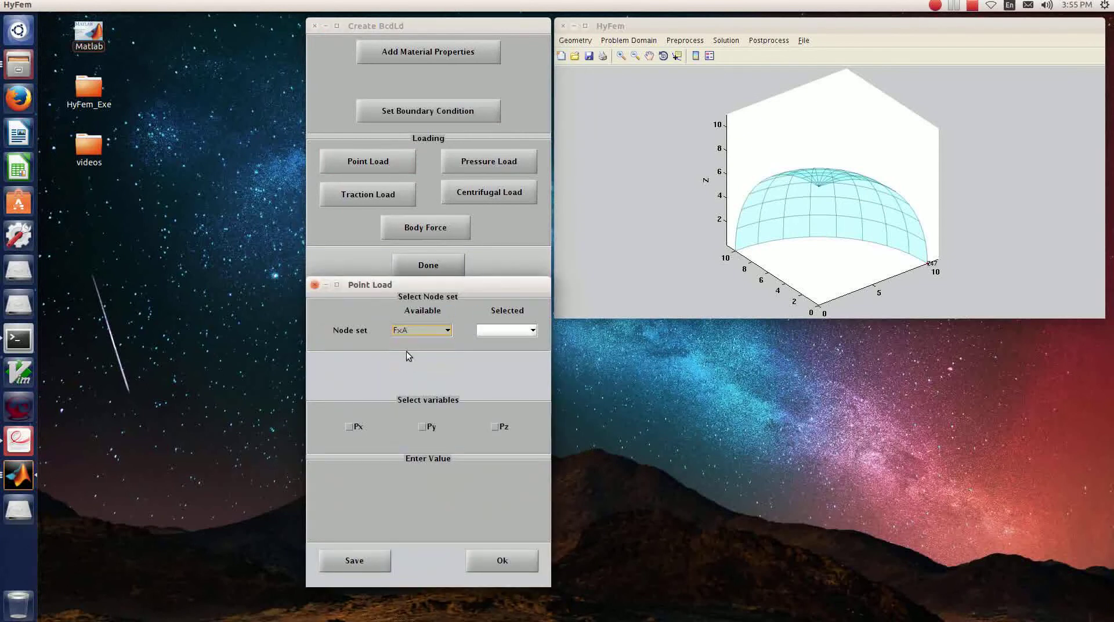
left_click(350, 427)
left_click(350, 481)
type("1")
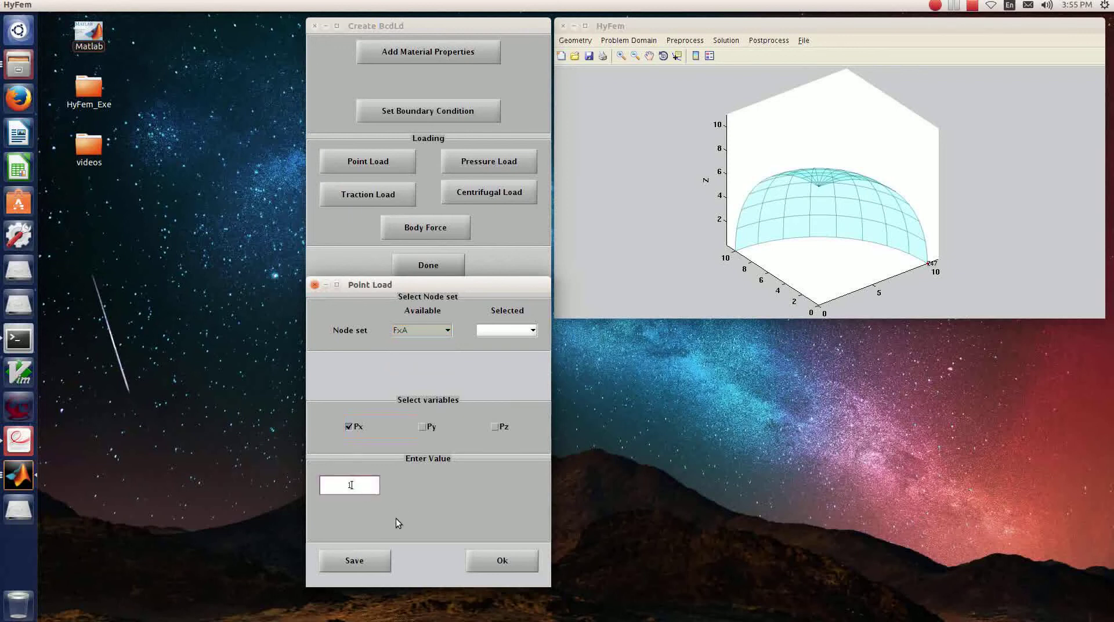
left_click(385, 562)
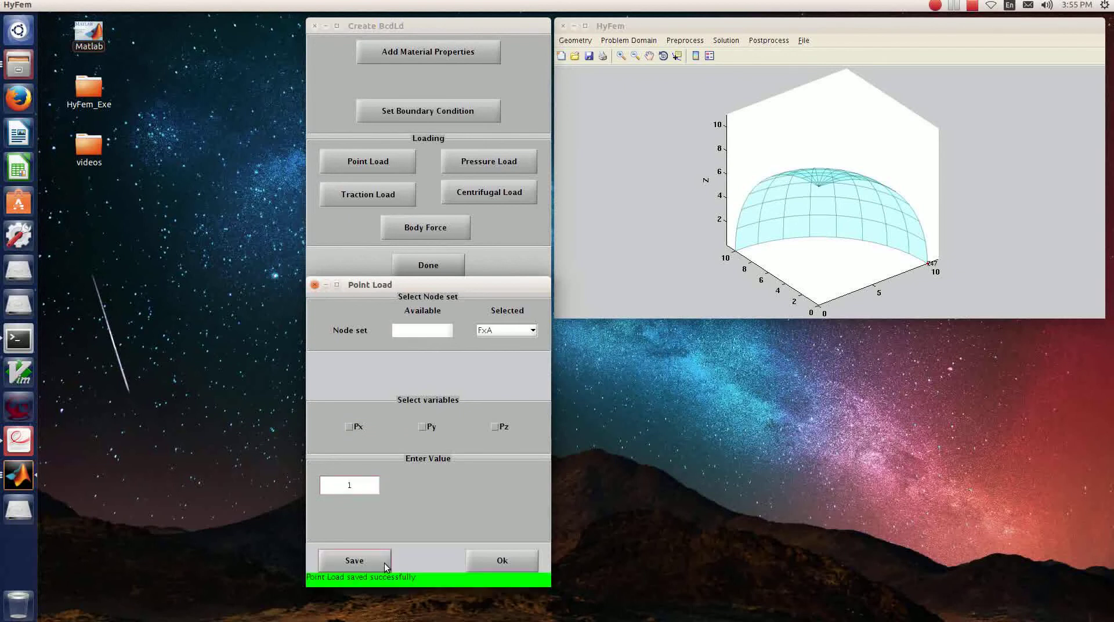
Add a point load with Py = -1 on the FyB node set, save it and finish the loads and boundary conditions.
left_click(415, 331)
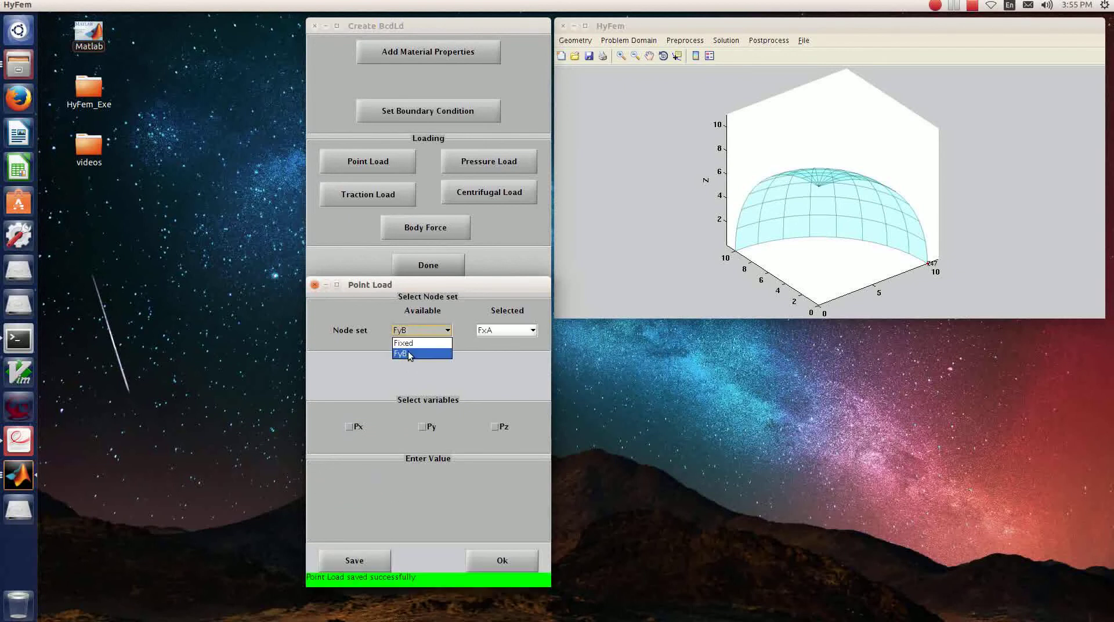
left_click(410, 354)
left_click(422, 427)
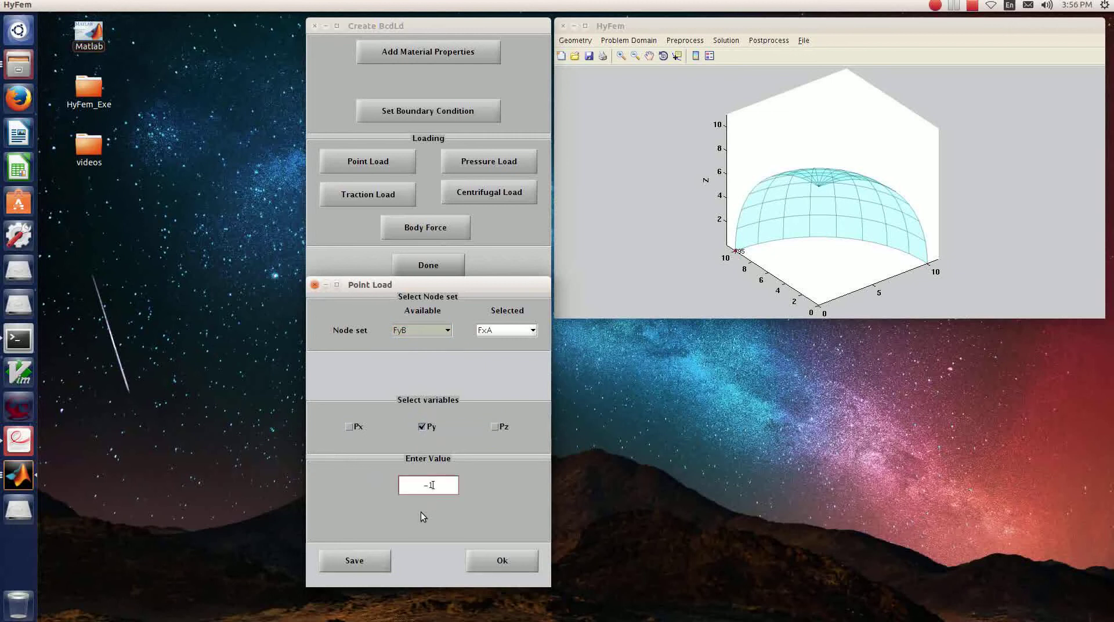
left_click(365, 561)
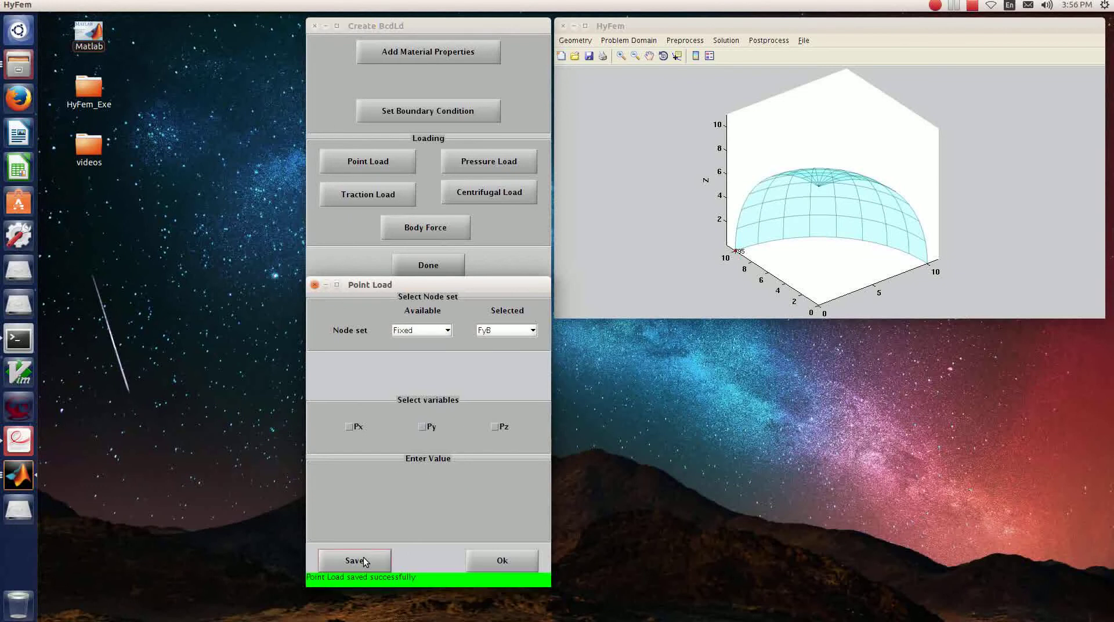
left_click(486, 558)
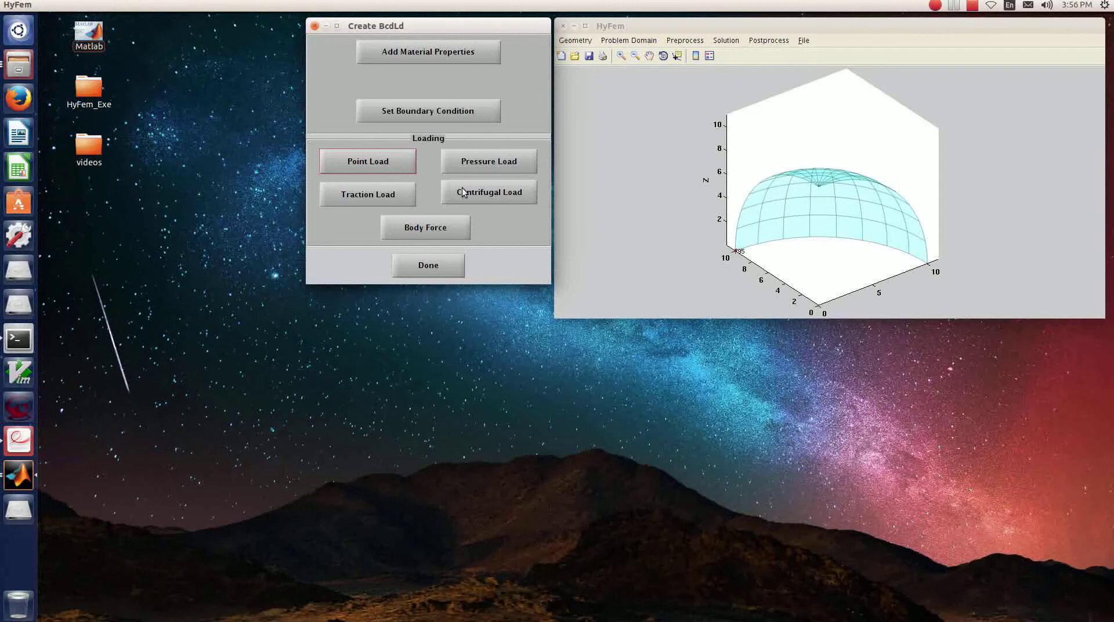
left_click(454, 266)
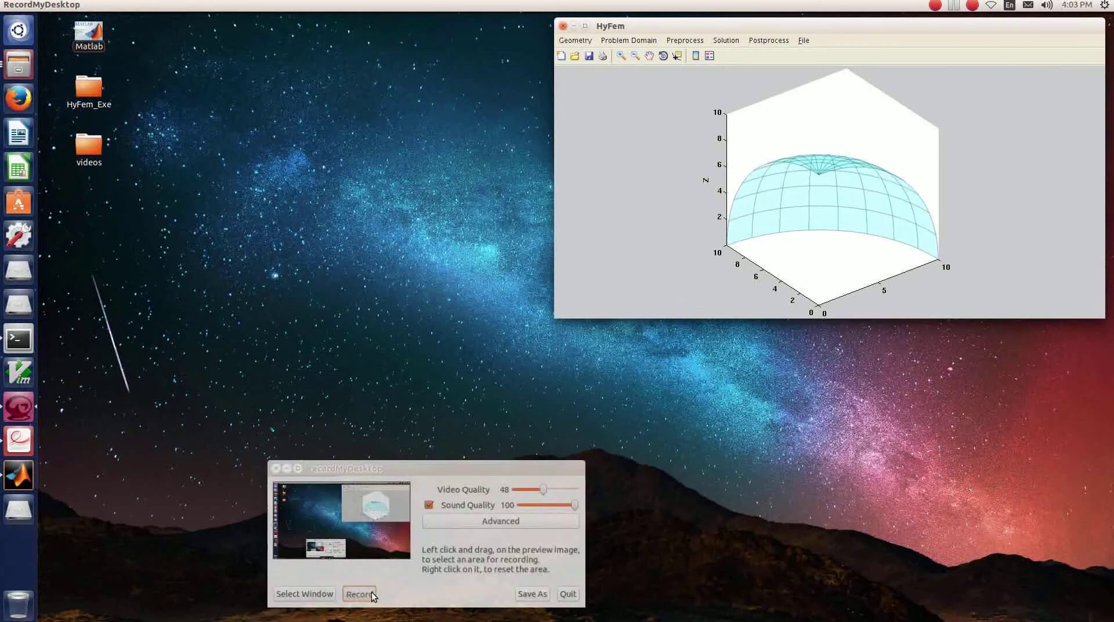
left_click(360, 594)
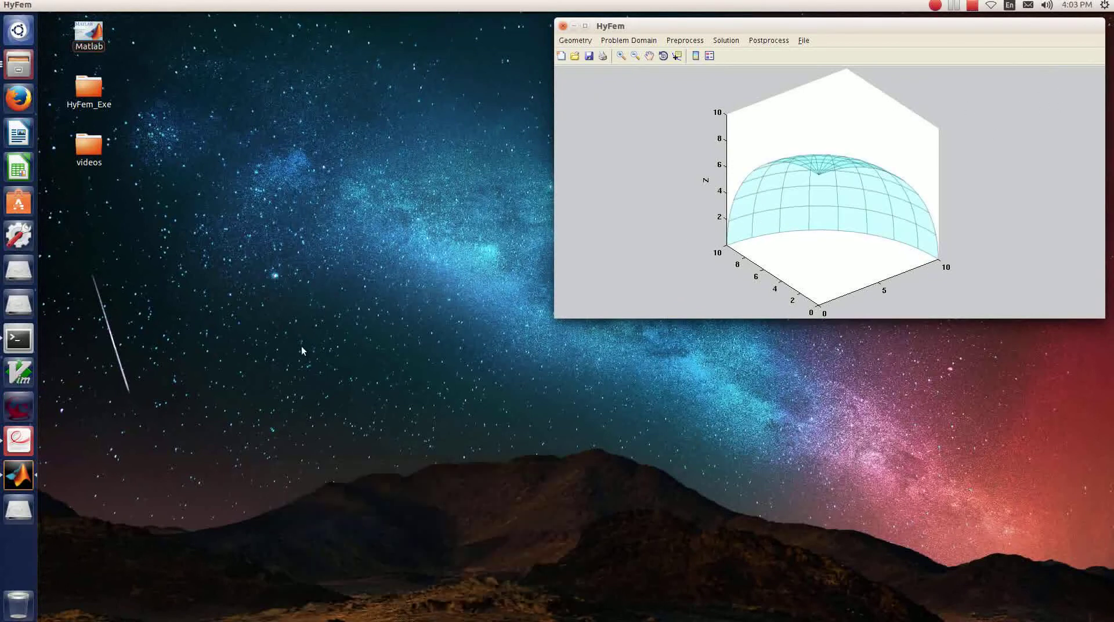
Create a folder named Pinched Hemi on the desktop, place it below the videos folder and check its contents.
right_click(301, 346)
left_click(305, 353)
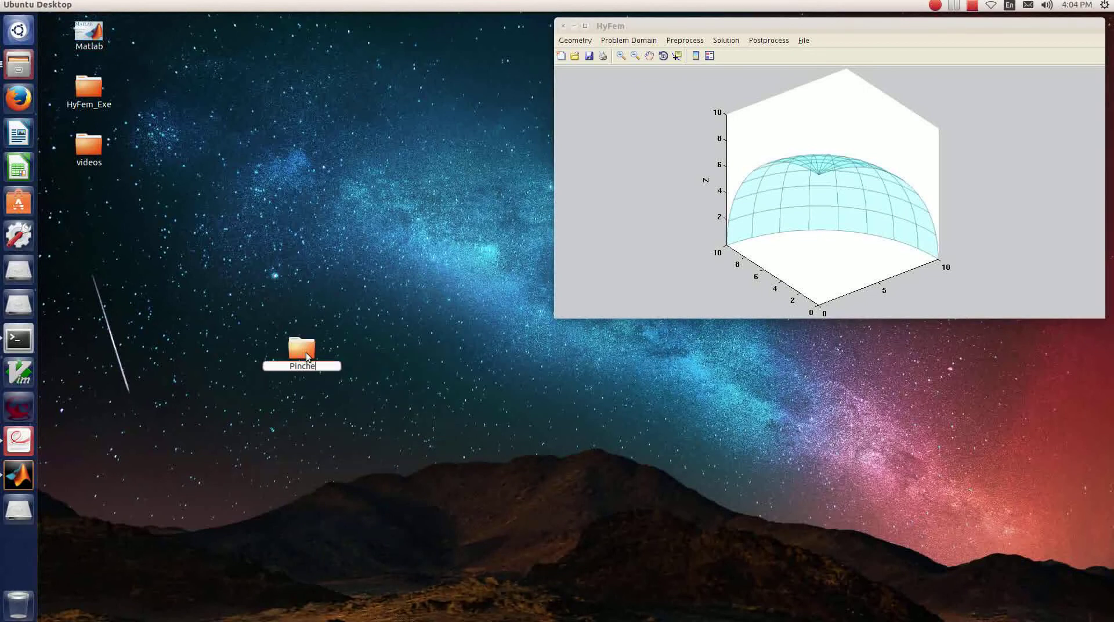
key("Escape")
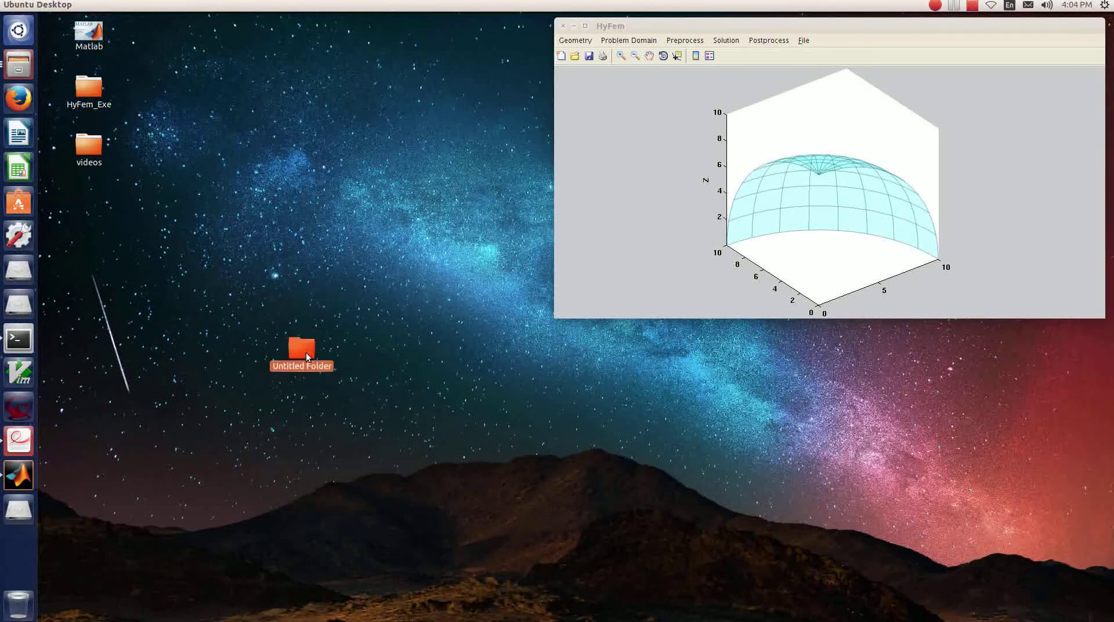
left_click_drag(305, 353, 86, 206)
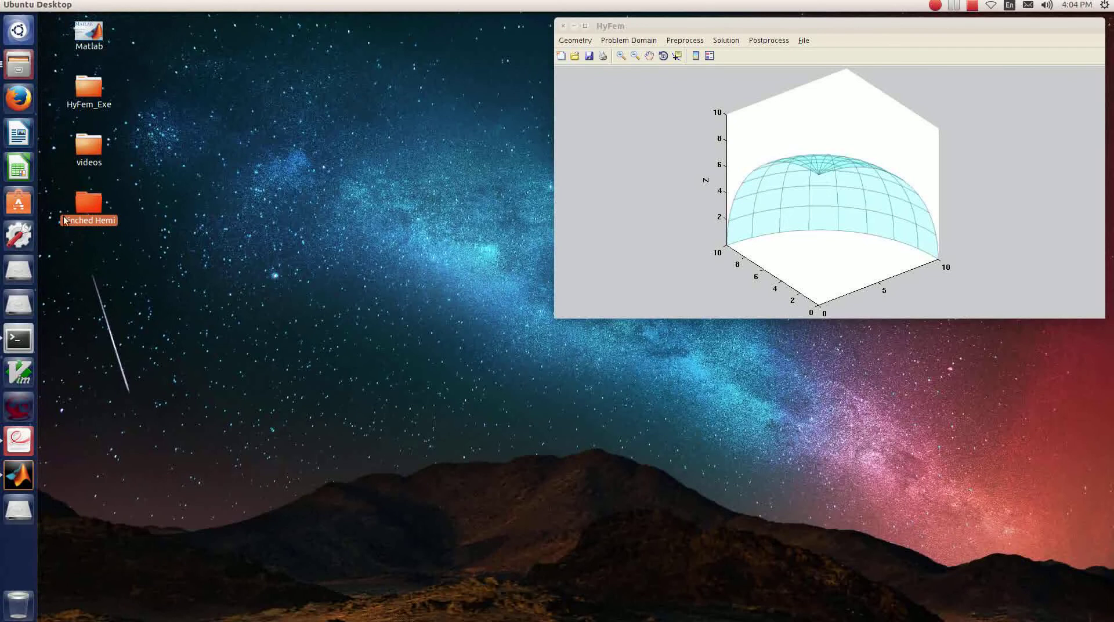
double_click(86, 209)
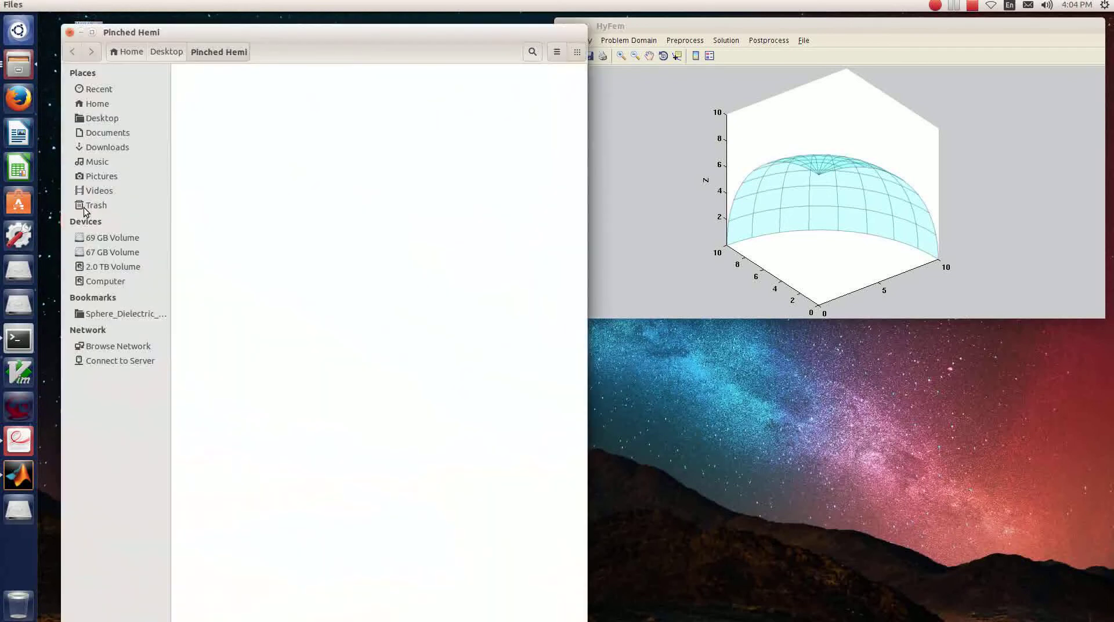
left_click(68, 32)
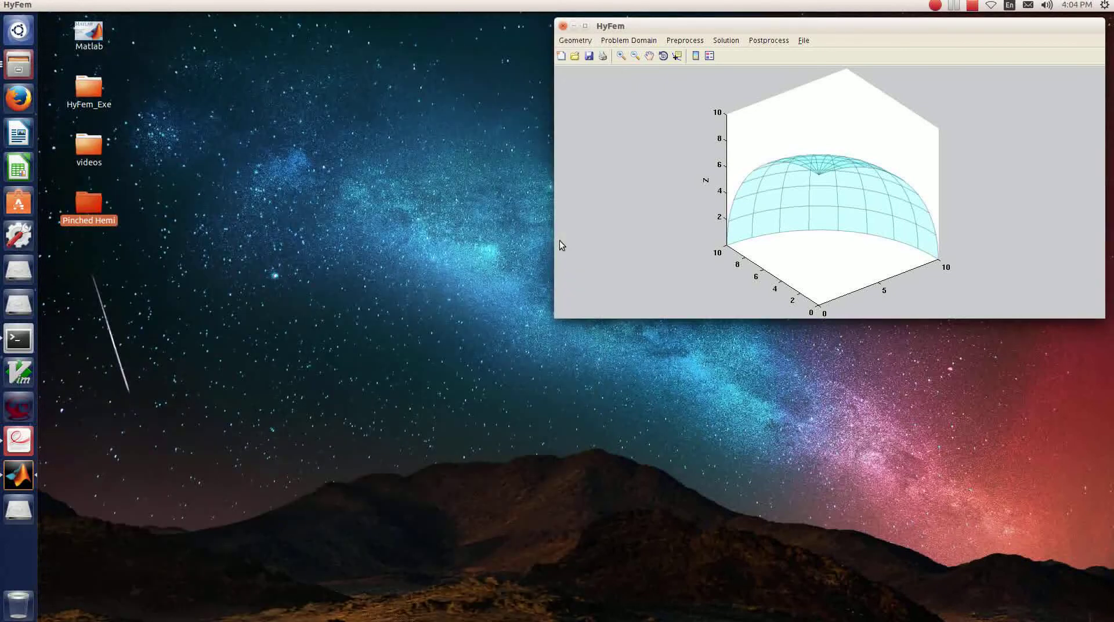
Start the solution and choose the Pinched Hemi folder on the desktop as the output directory.
left_click(740, 42)
left_click(740, 54)
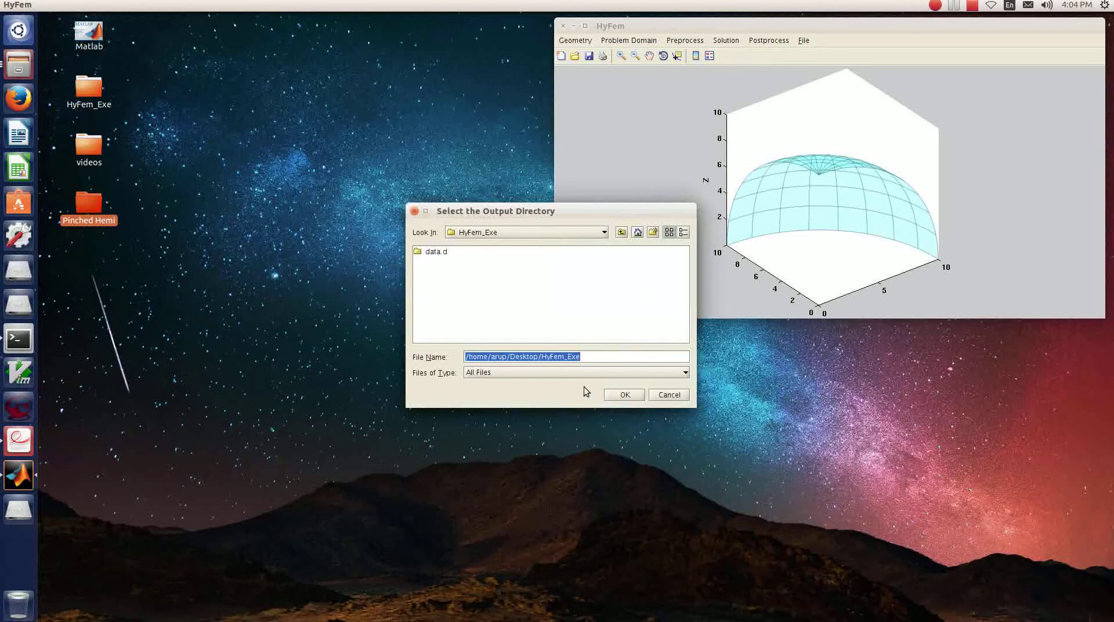
left_click(638, 233)
left_click(648, 254)
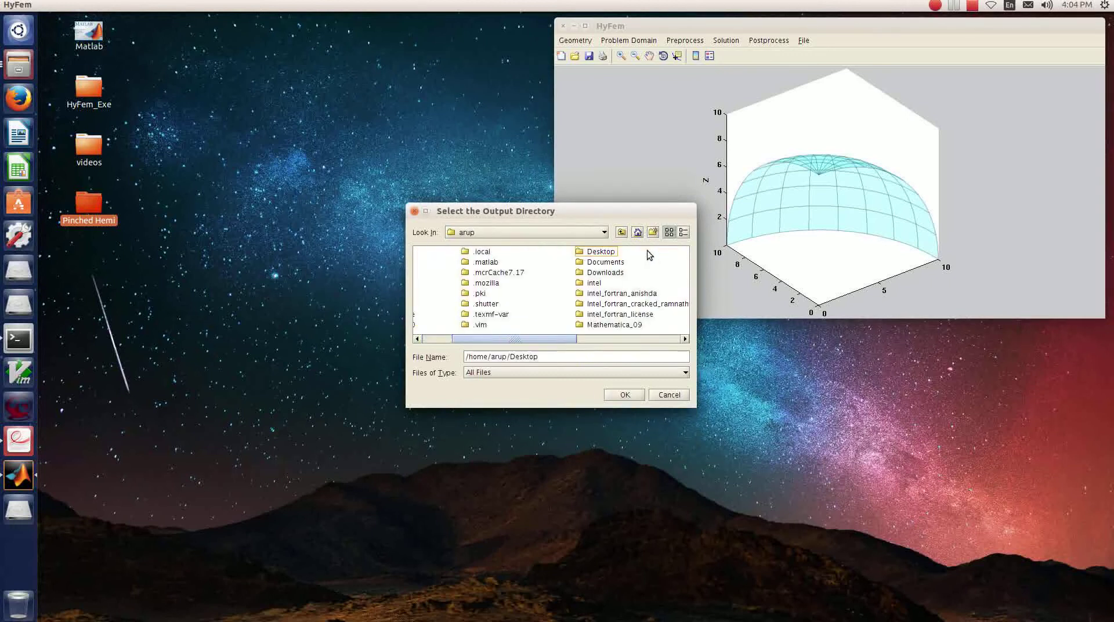
double_click(598, 251)
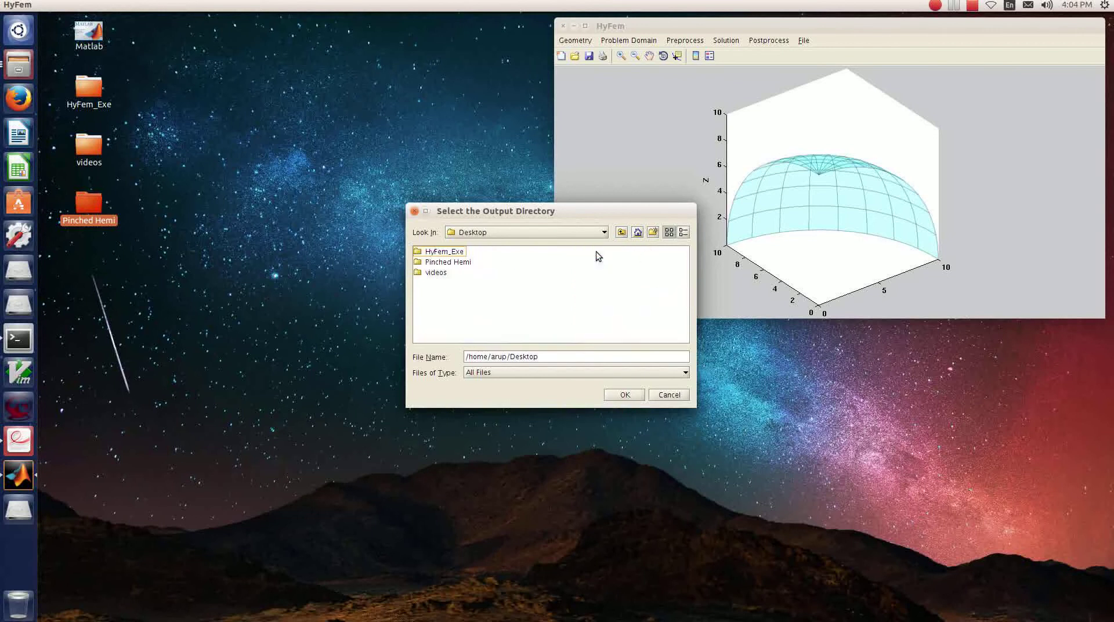
left_click(420, 262)
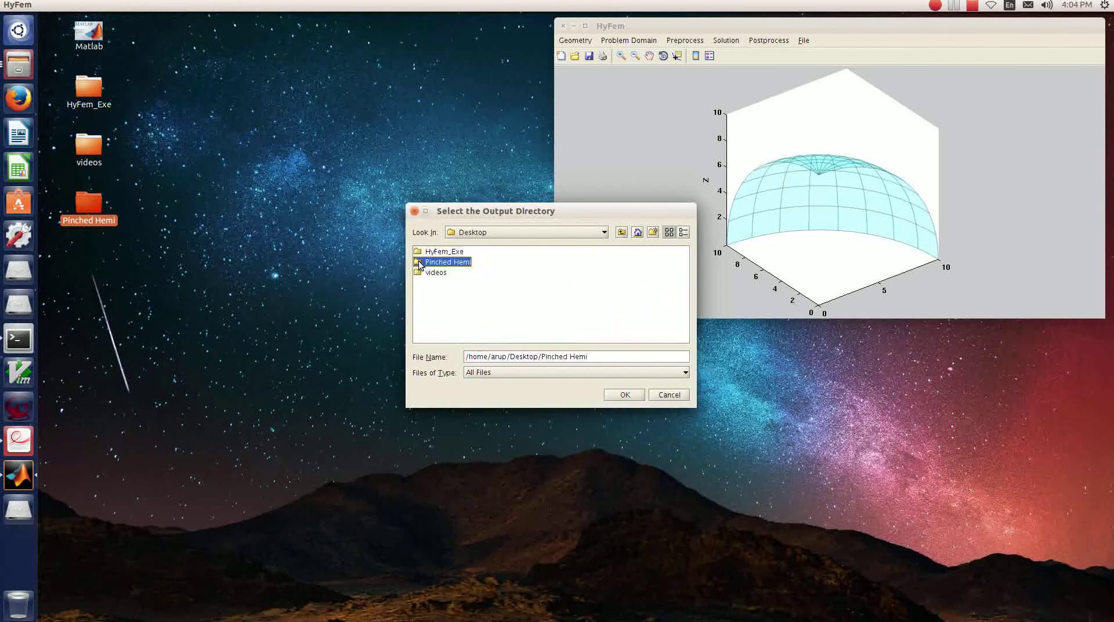
double_click(420, 263)
left_click(624, 395)
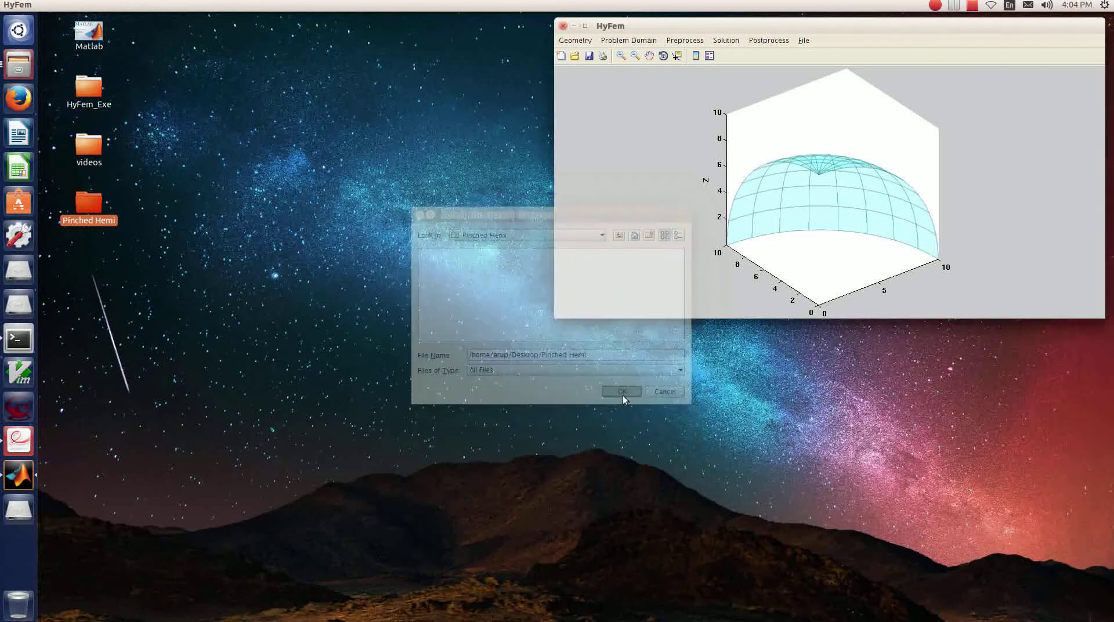
Name the problem Conventional and run the solution.
type("Con")
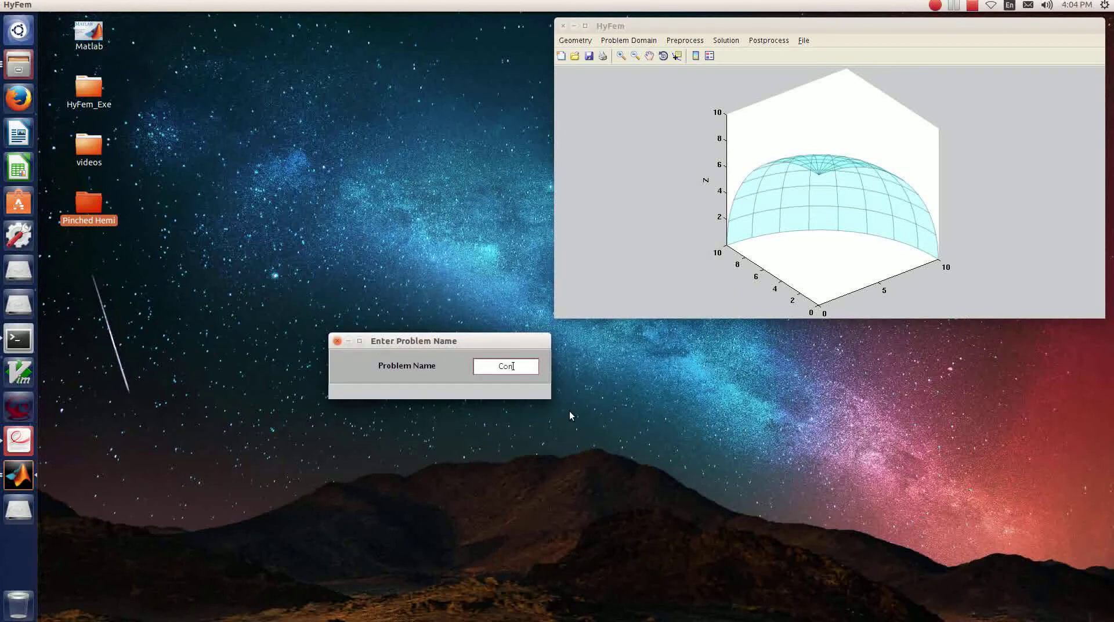
type("ventional")
key("Return")
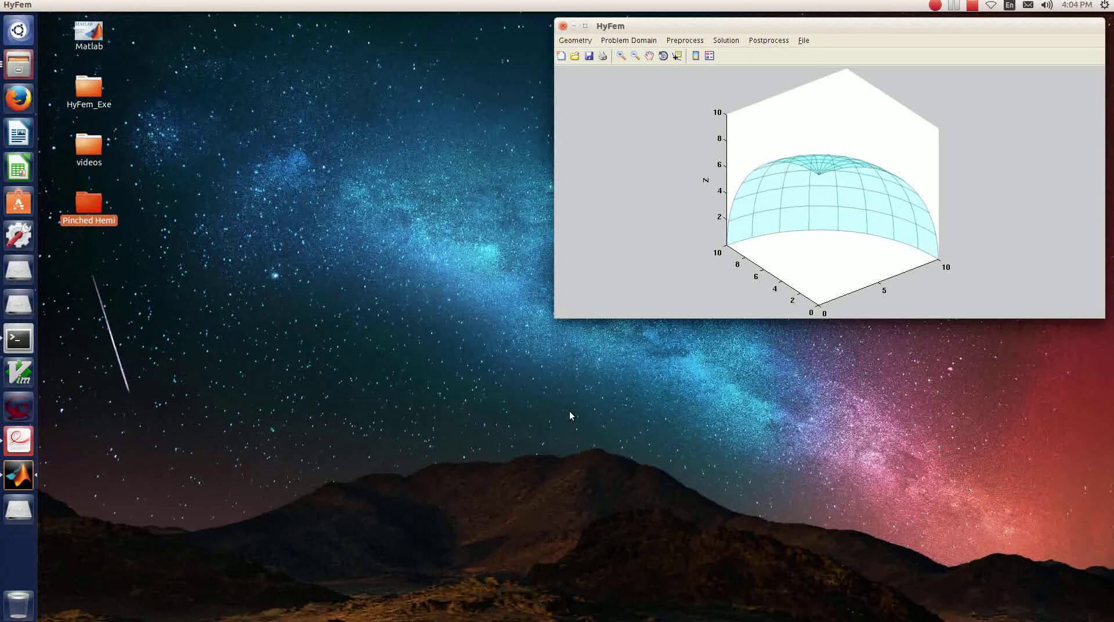
left_click(592, 355)
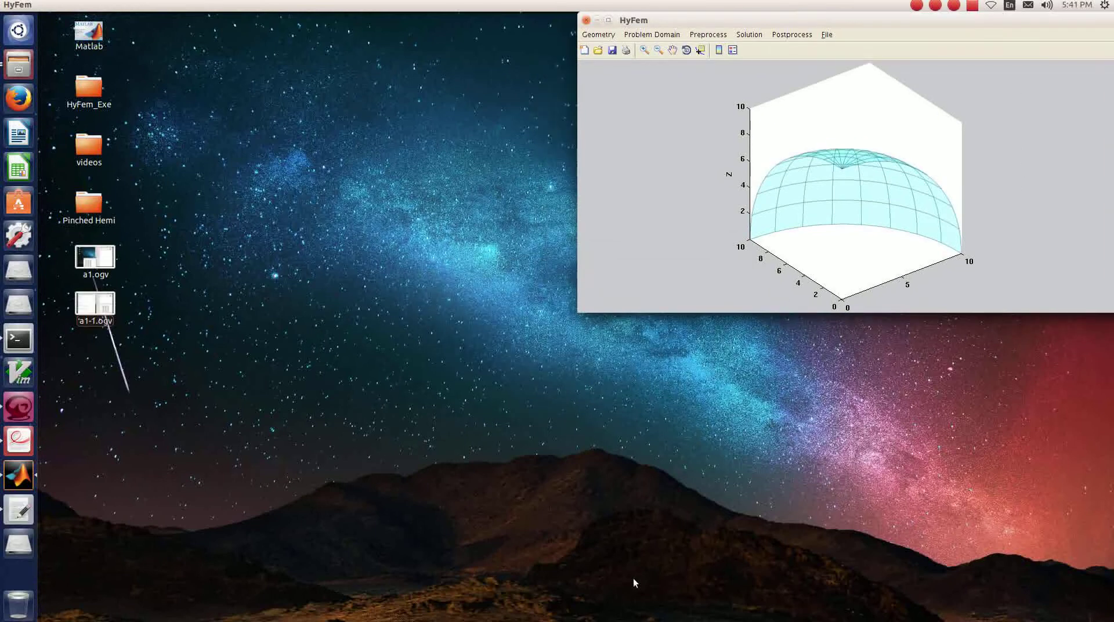
Open result_Conventional.hfm from the Pinched Hemi folder in GVim and bring up Prob_Parameters.txt in gedit for comparison.
double_click(88, 205)
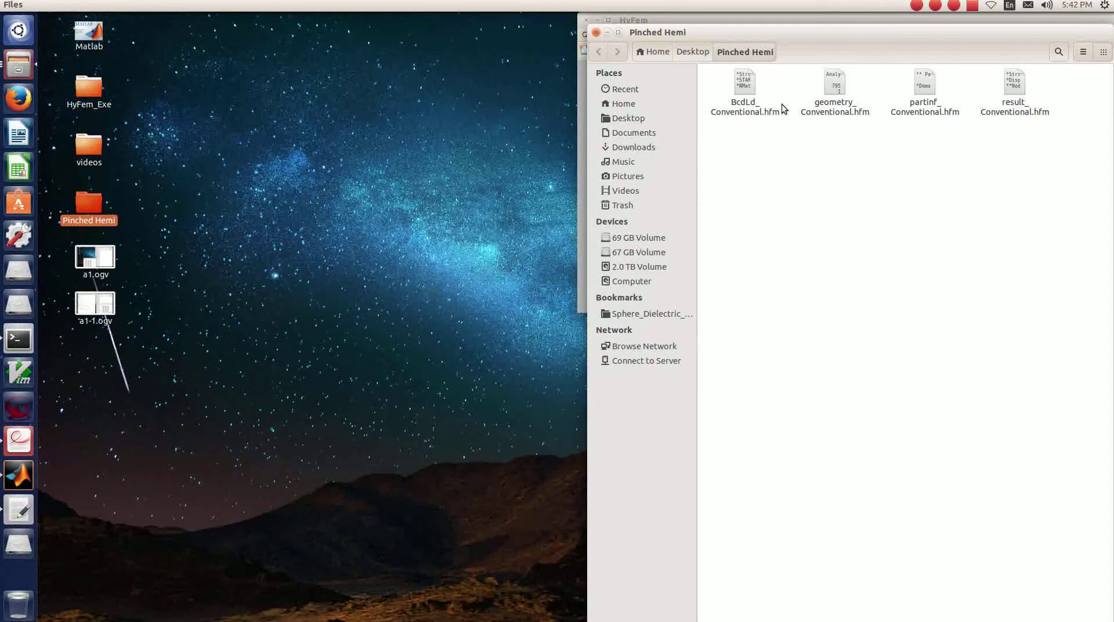
right_click(1001, 111)
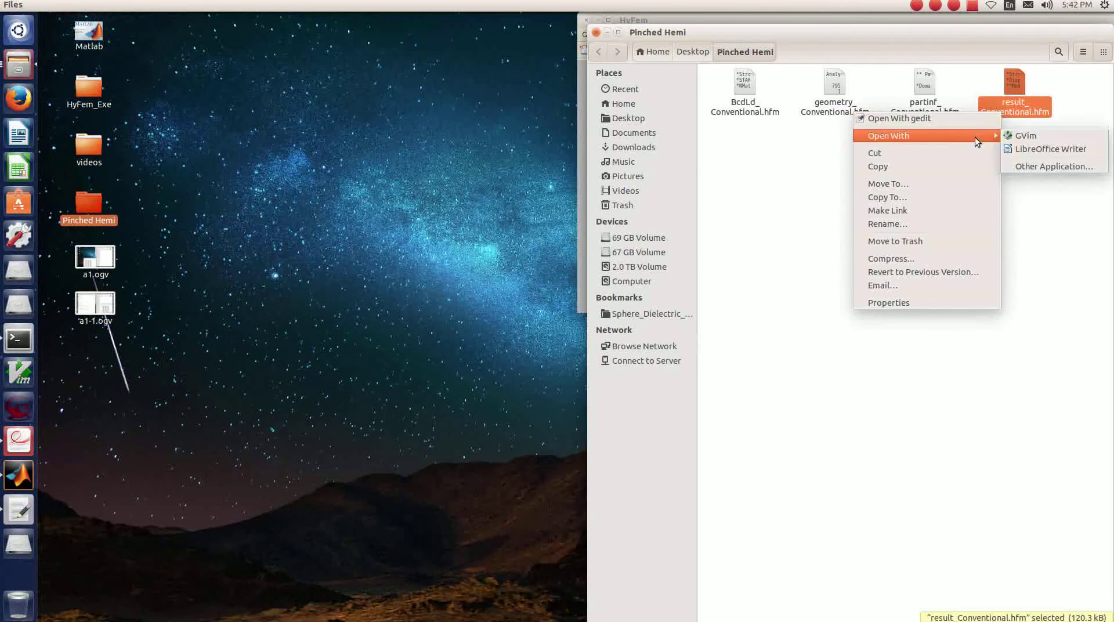
left_click(1006, 136)
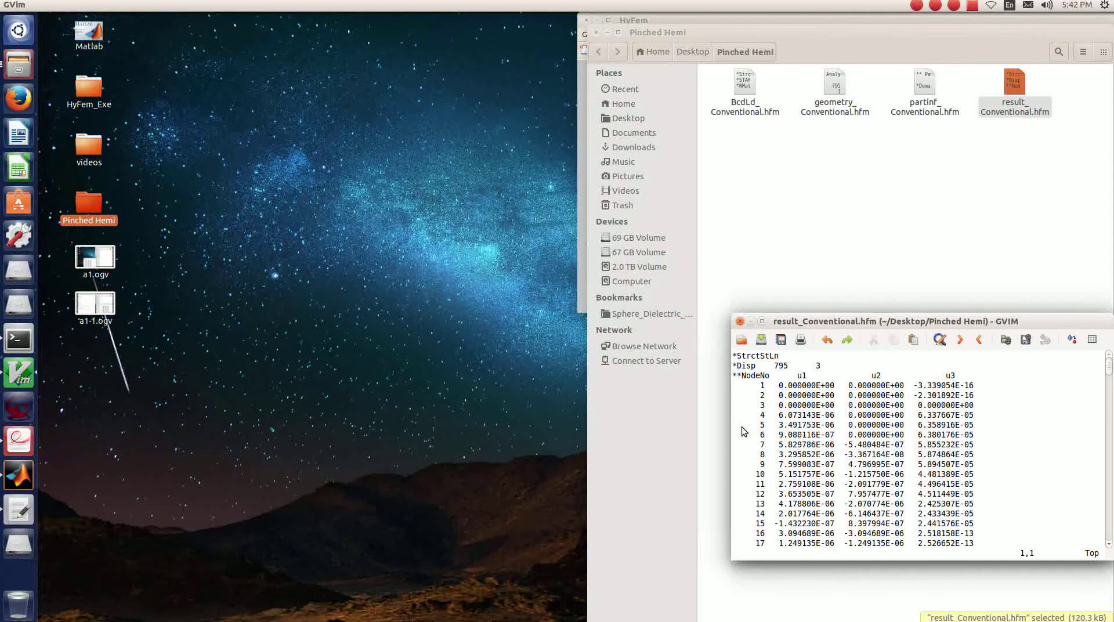
left_click(19, 510)
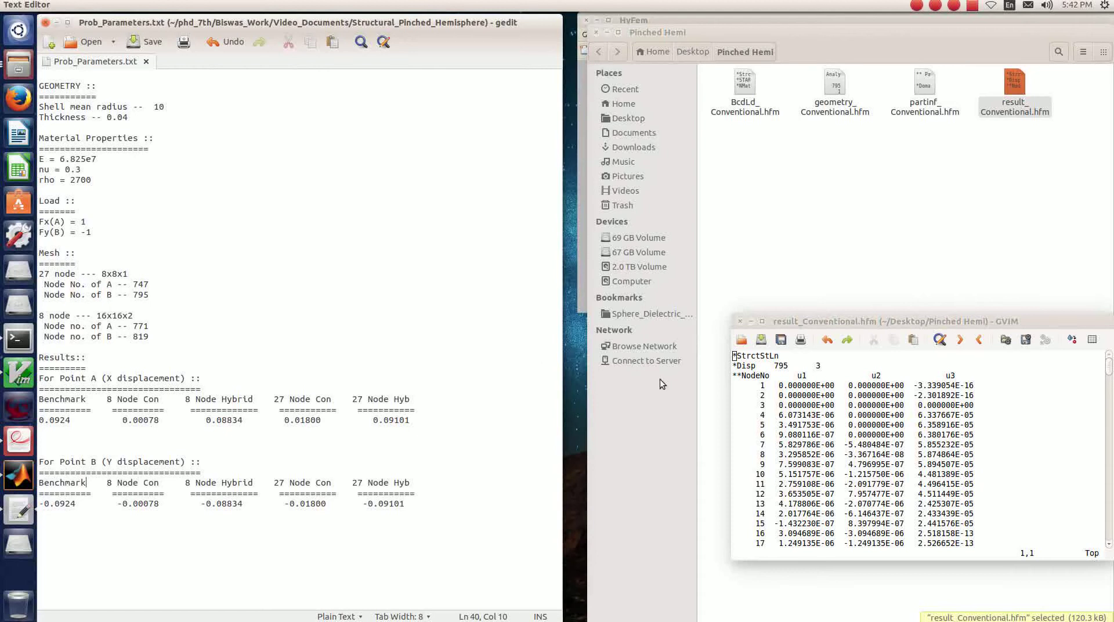
Go to line 749 of the results file and highlight the u1 displacement of node 747 (point A).
left_click(776, 404)
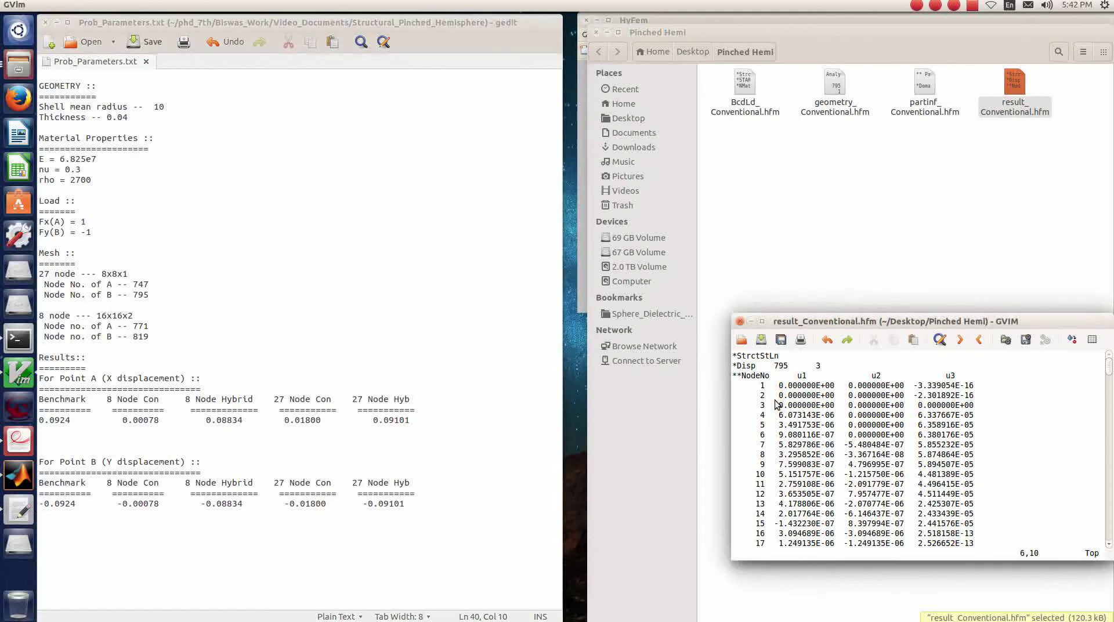
type(":749")
key("Return")
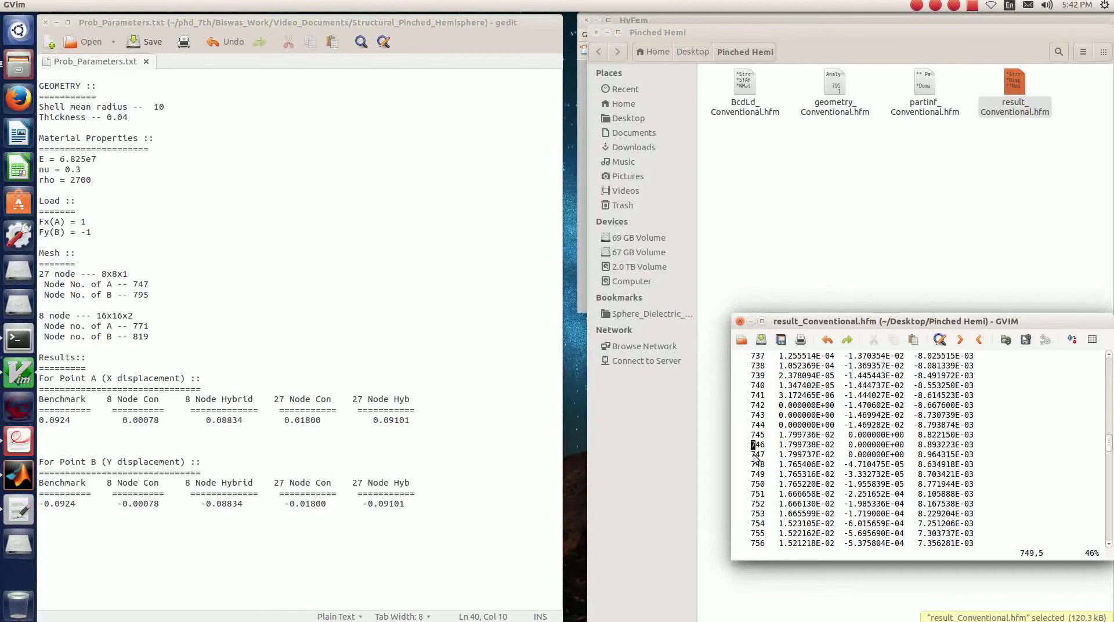
left_click_drag(780, 455, 845, 455)
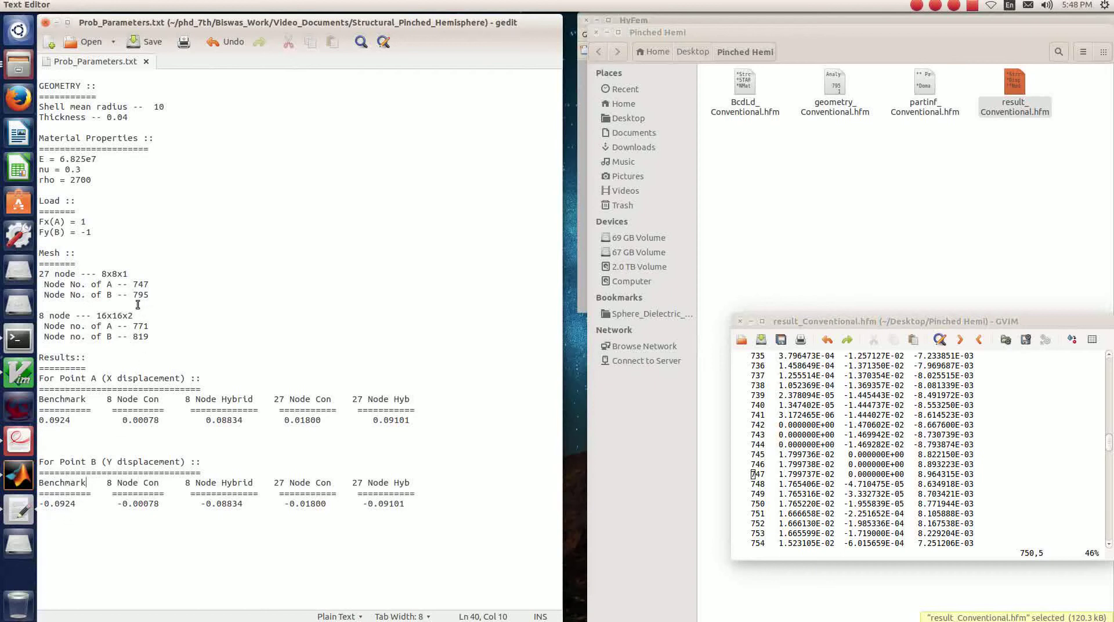
Go to line 795 of the results file and highlight the u2 displacement of node 795 (point B).
left_click(838, 469)
type(":795")
key("Return")
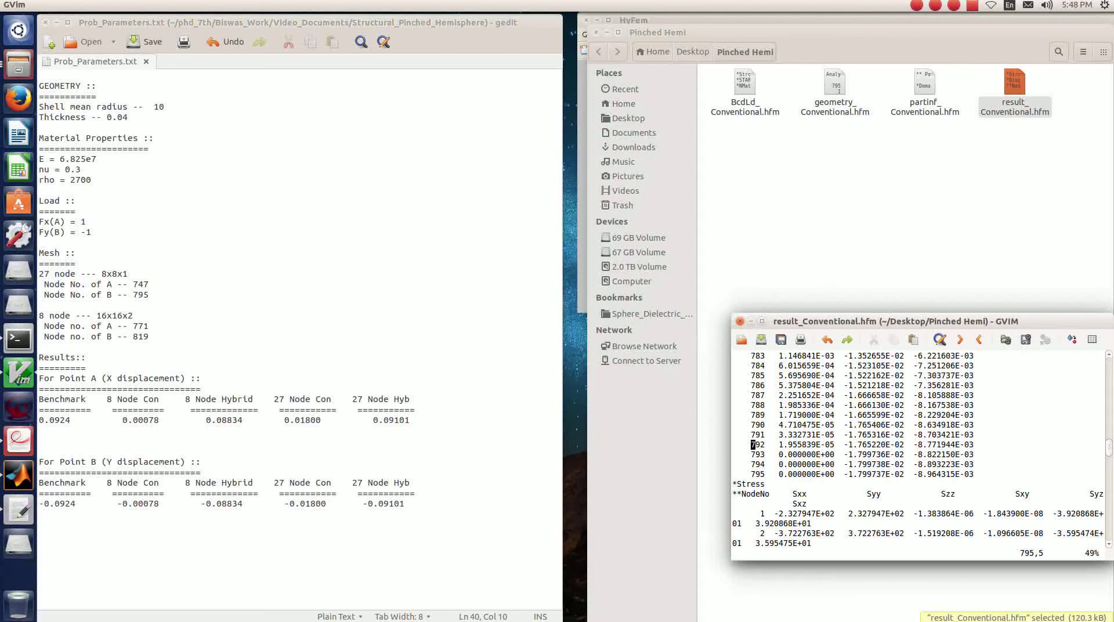
left_click_drag(846, 476, 855, 480)
key("l")
key("l")
key("l")
key("l")
key("l")
key("l")
key("l")
key("l")
key("l")
key("l")
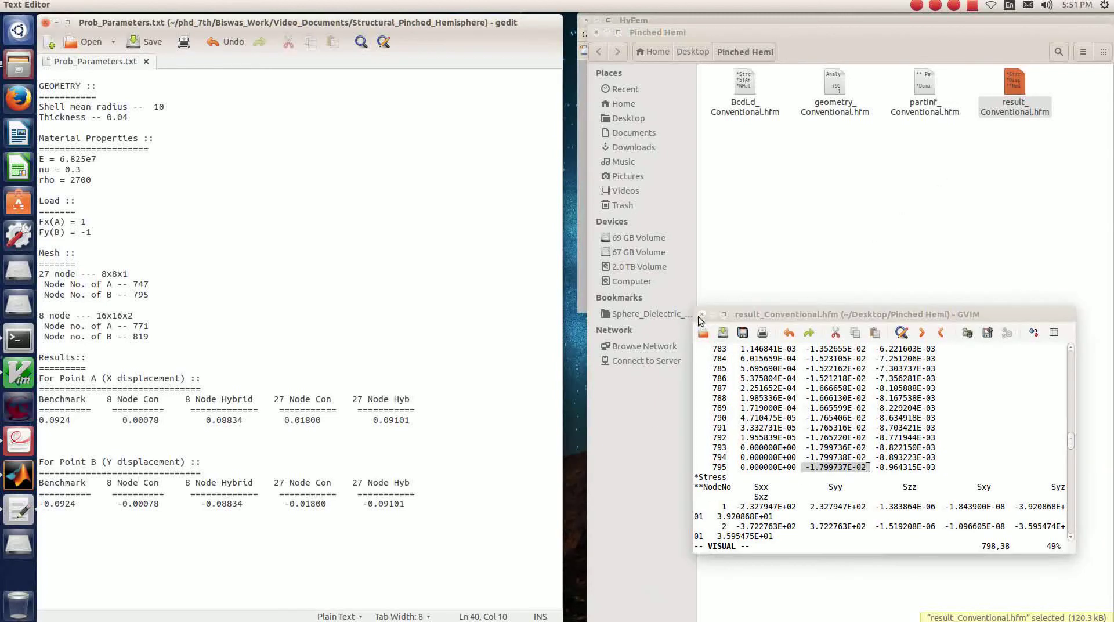
Close the results file, the Pinched Hemi folder window and the problem parameters text file.
left_click(700, 314)
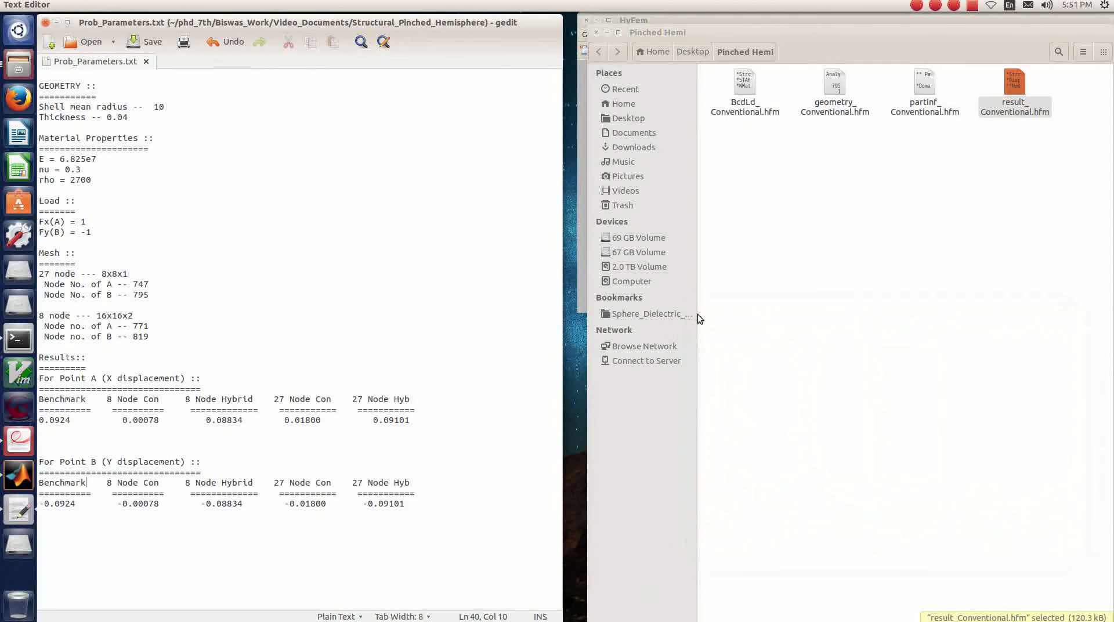
left_click(595, 32)
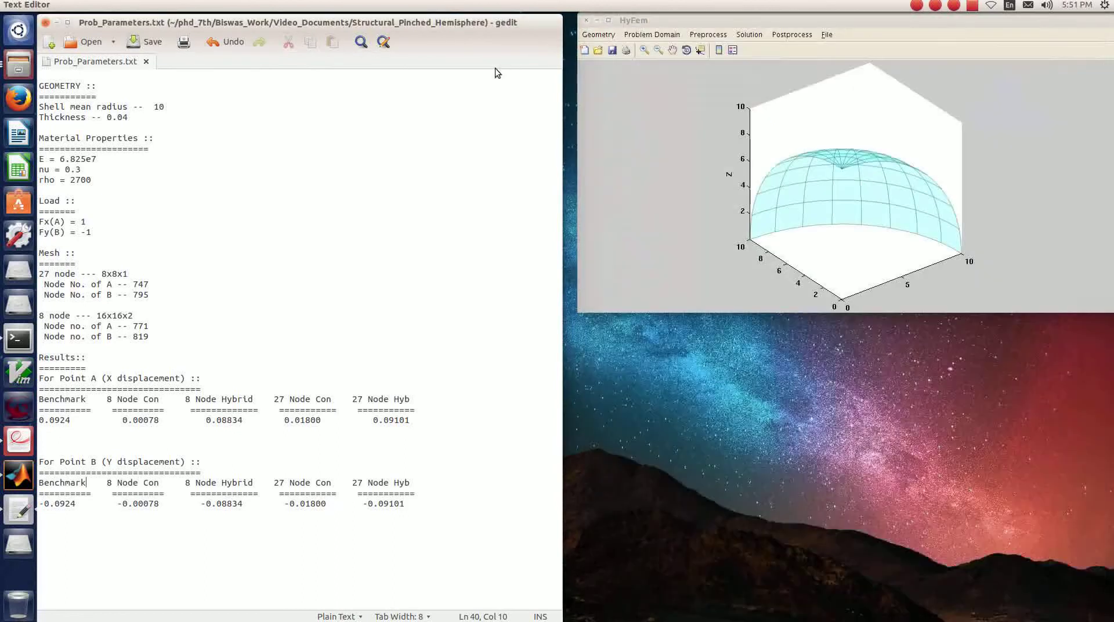
left_click(46, 22)
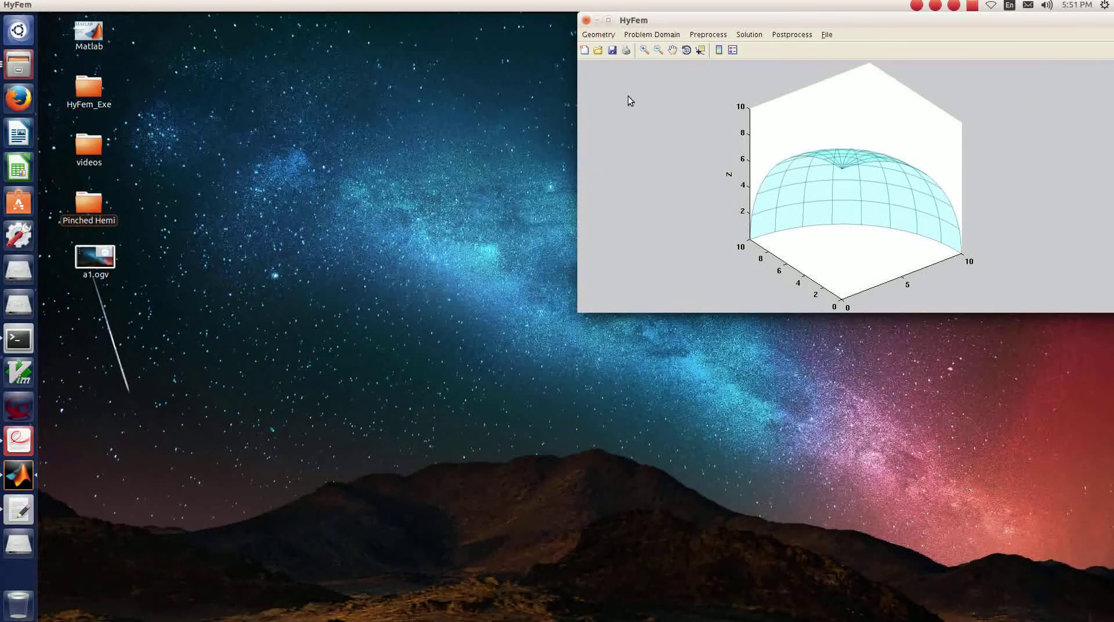
Set up a structural static analysis with linear geometry and a Full Hybrid formulation.
left_click(633, 36)
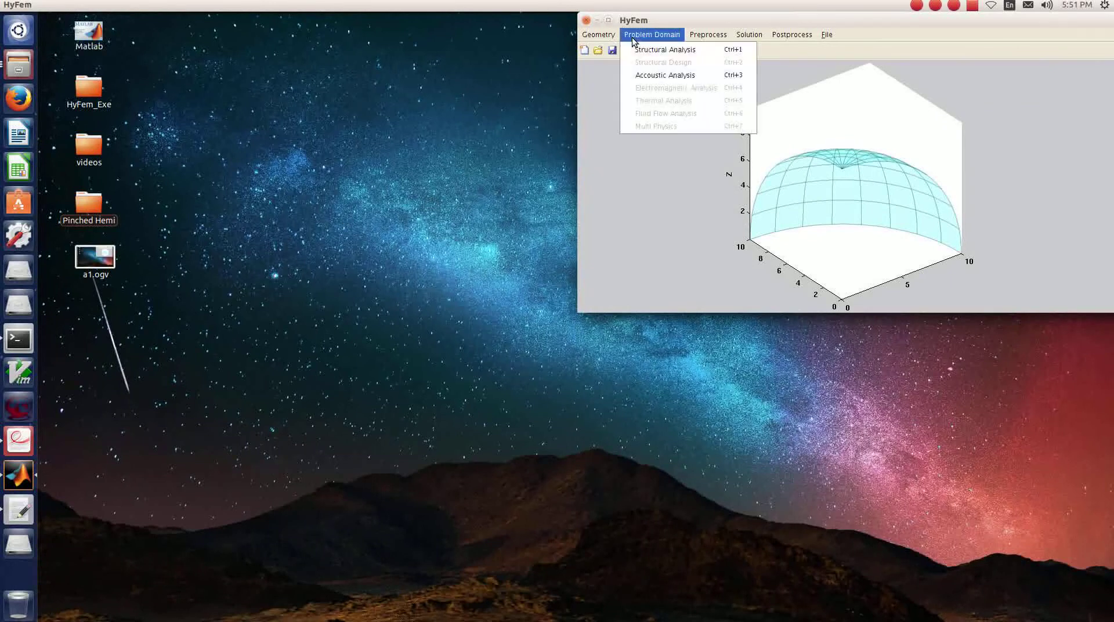
left_click(635, 50)
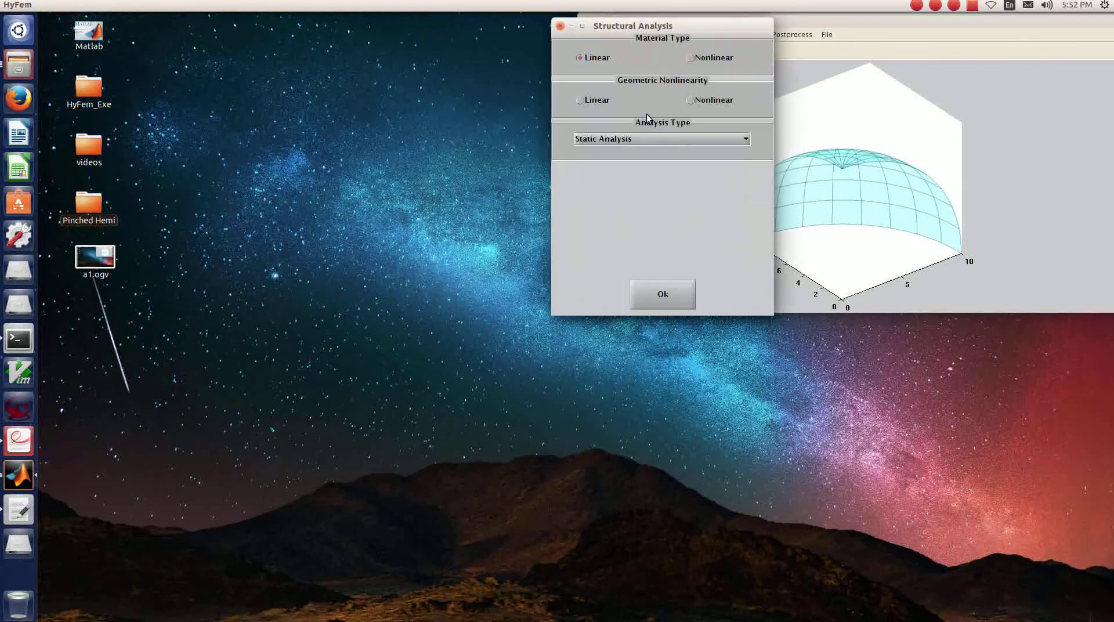
left_click(598, 100)
left_click(612, 141)
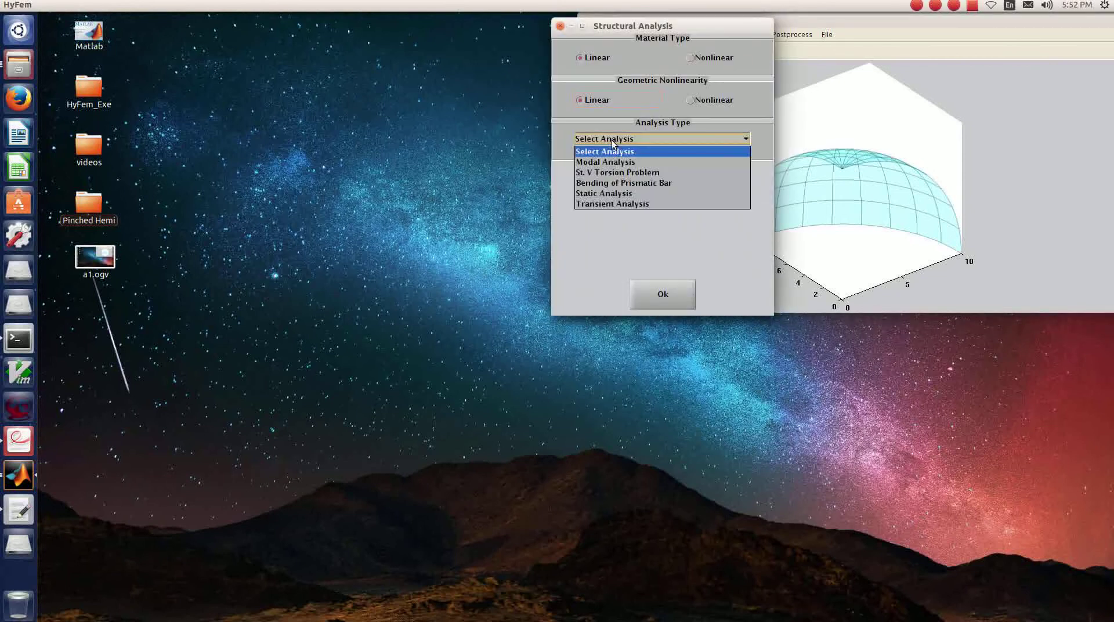
left_click(607, 194)
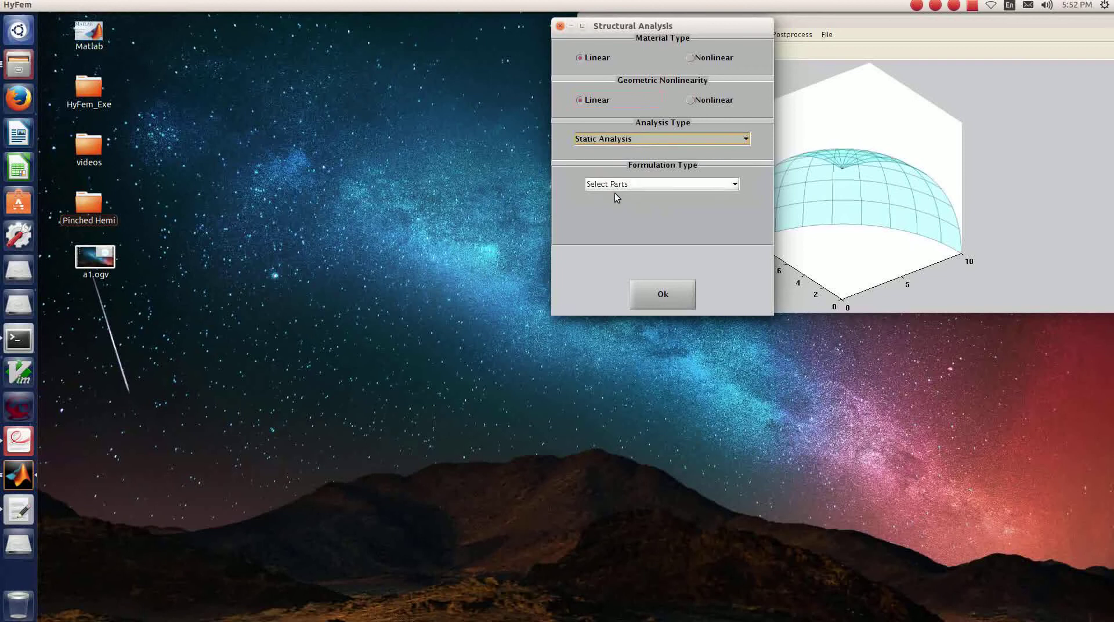
left_click(616, 185)
left_click(611, 207)
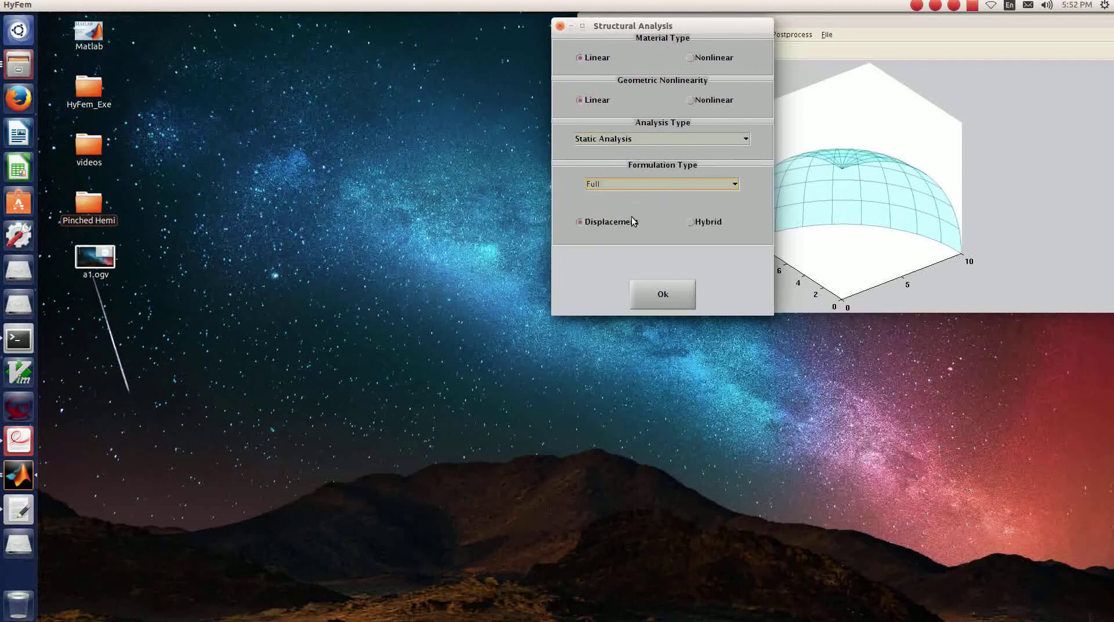
left_click(705, 223)
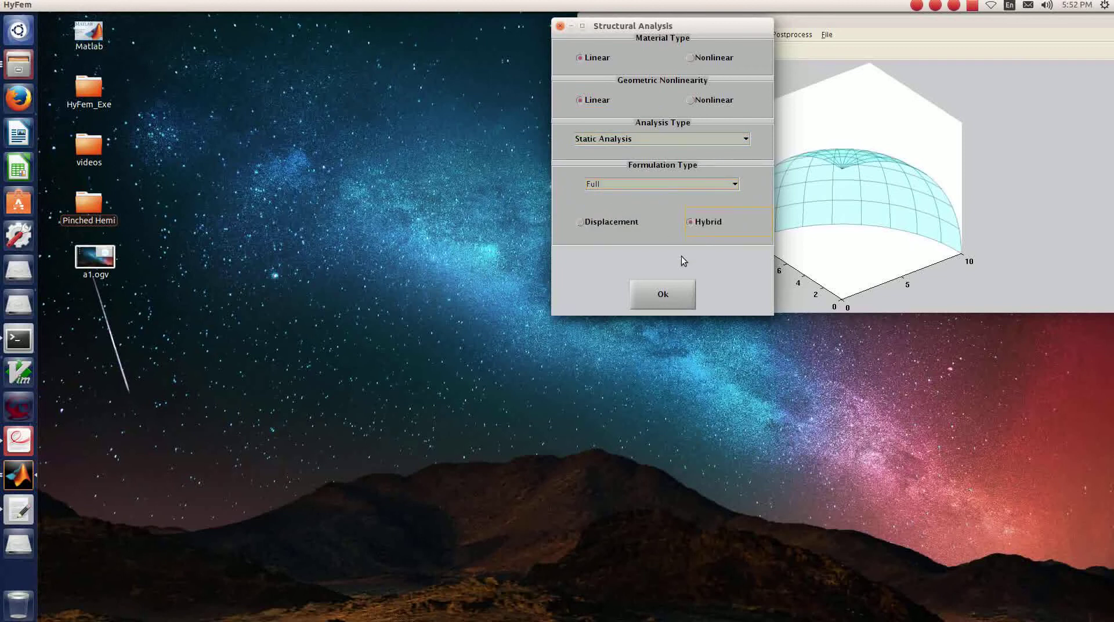
left_click(677, 295)
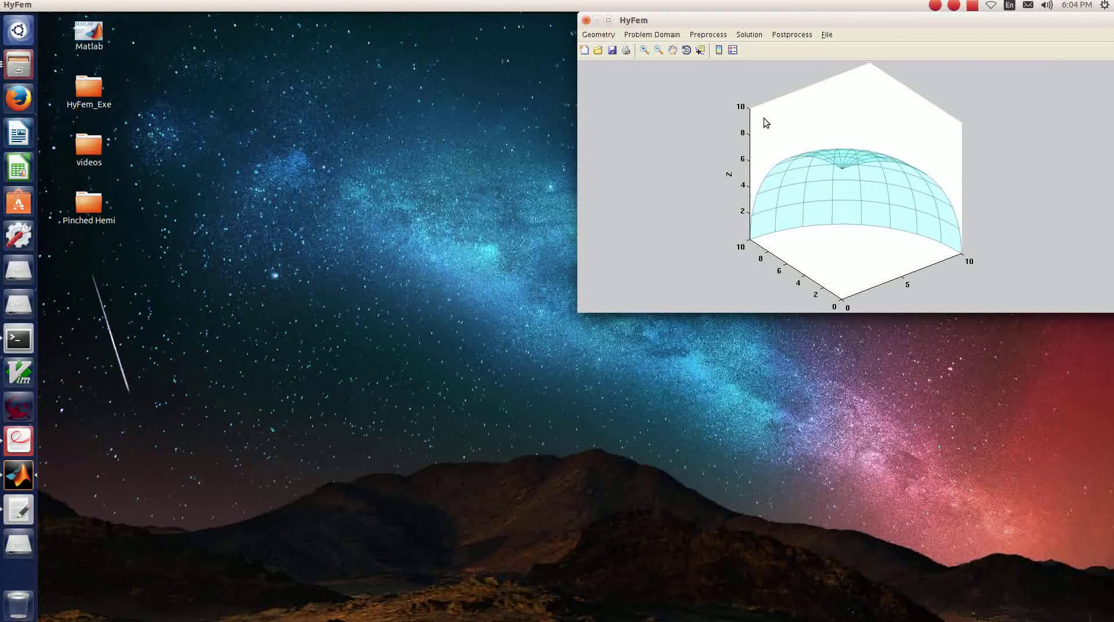
Run the solution with the Desktop's Pinched Hemi folder as output directory and Hybrid as the problem name.
left_click(758, 37)
left_click(751, 49)
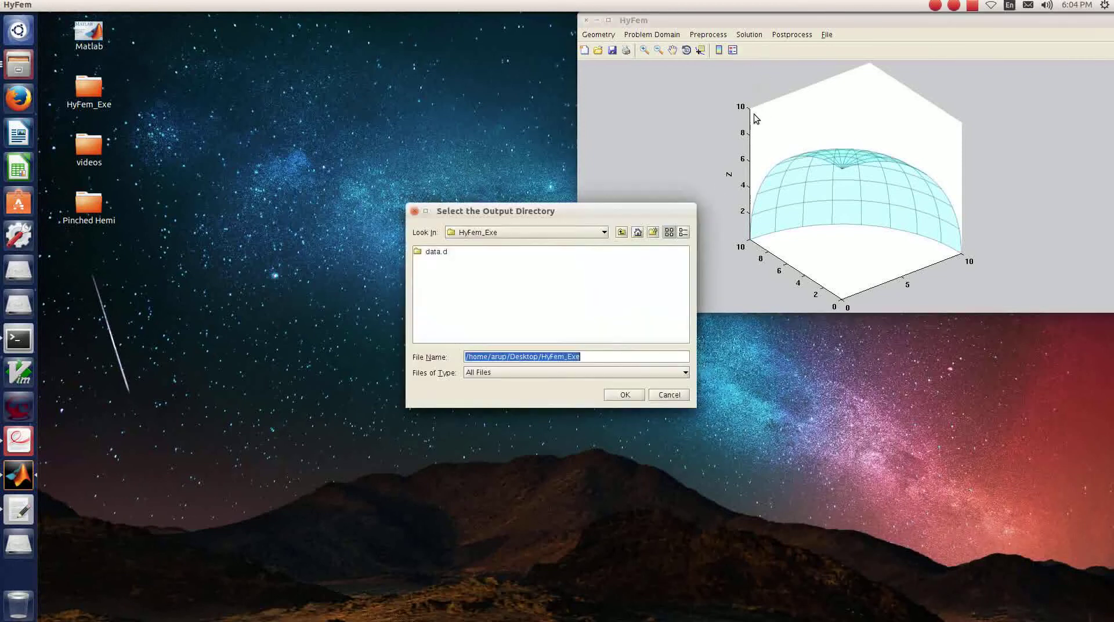
left_click(637, 232)
left_click(652, 254)
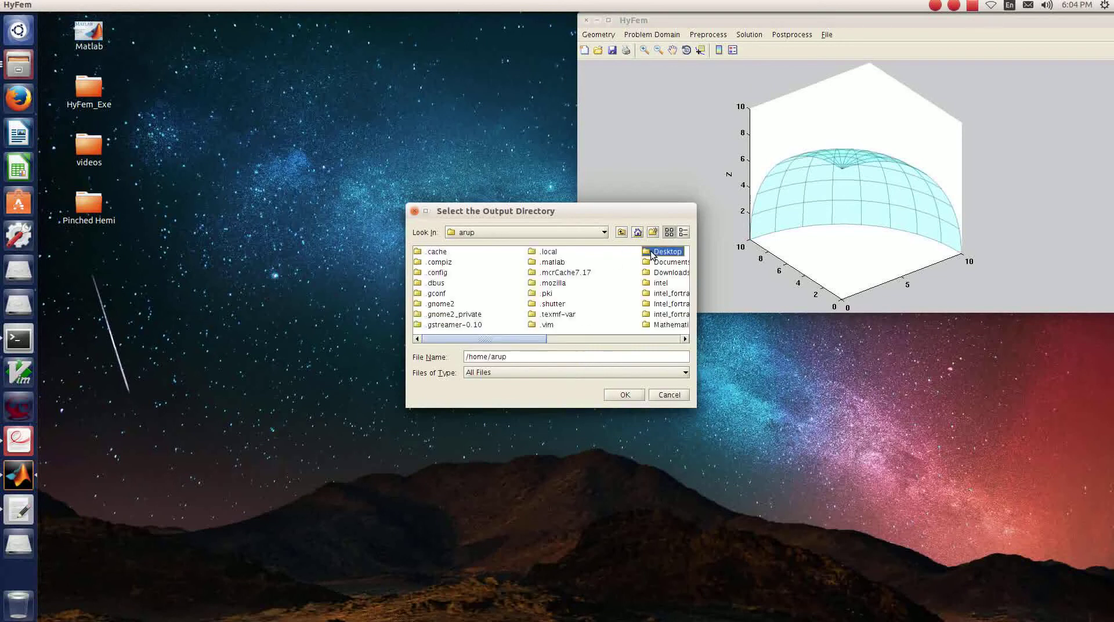
double_click(651, 252)
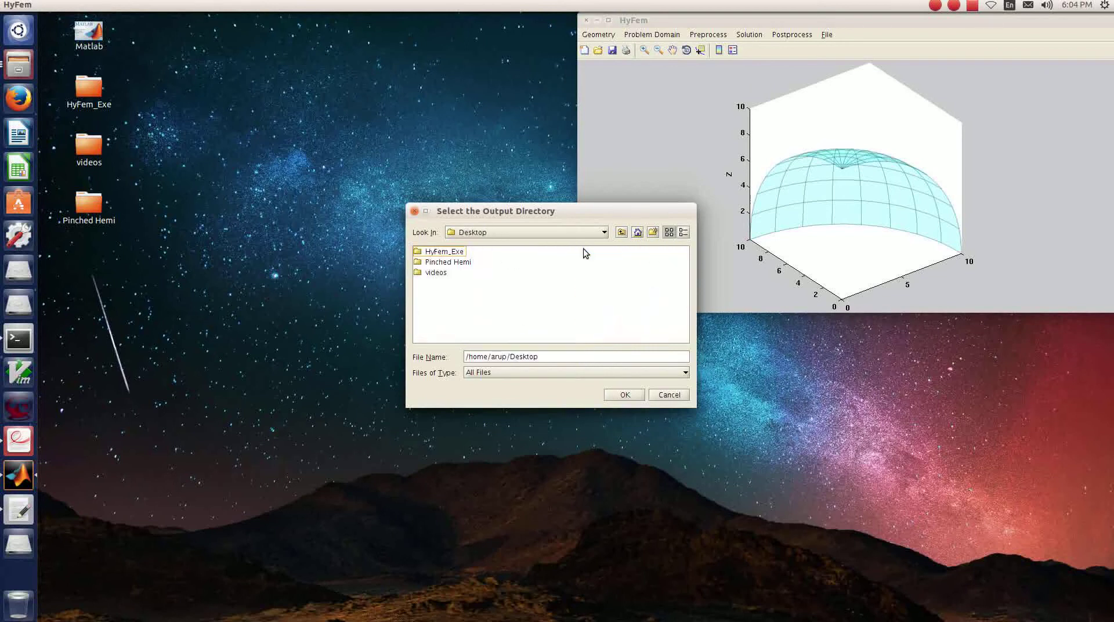
double_click(417, 262)
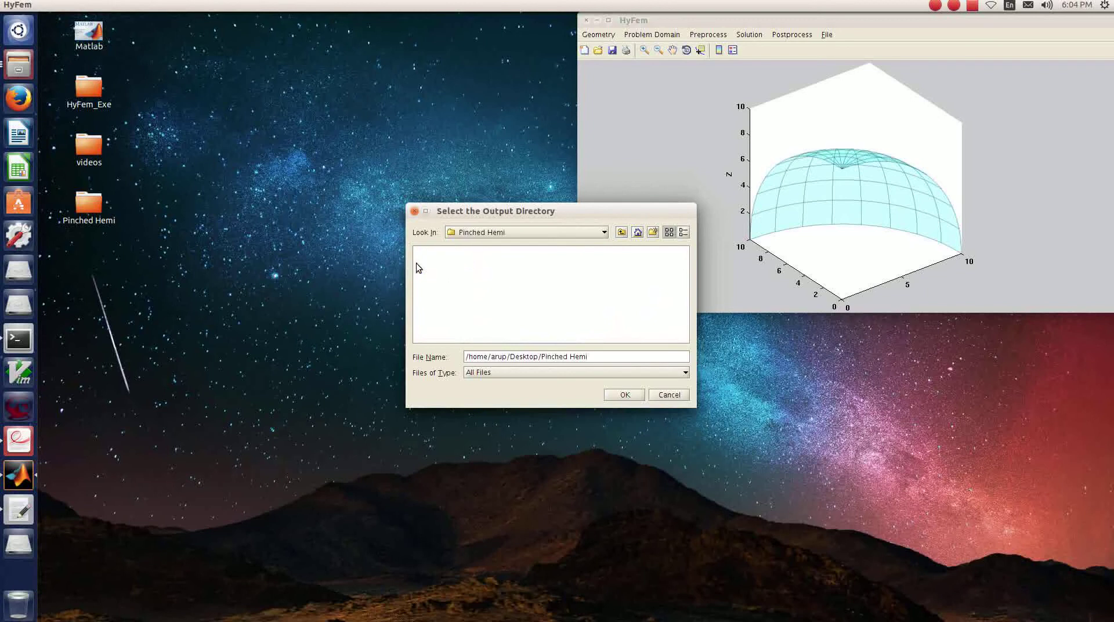
left_click(625, 395)
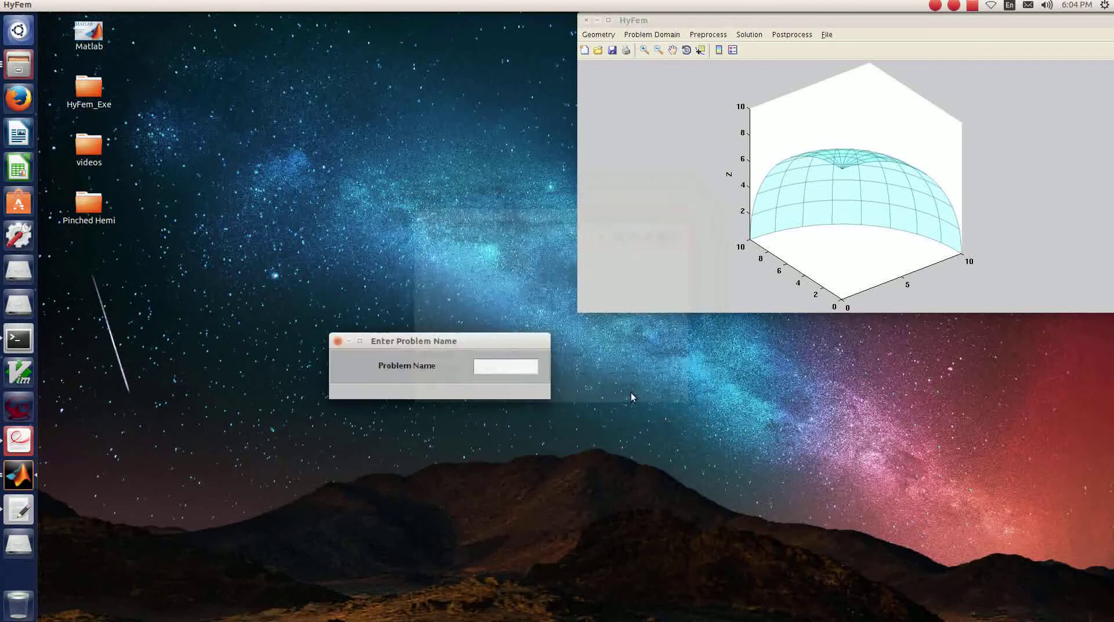
type("Hyb")
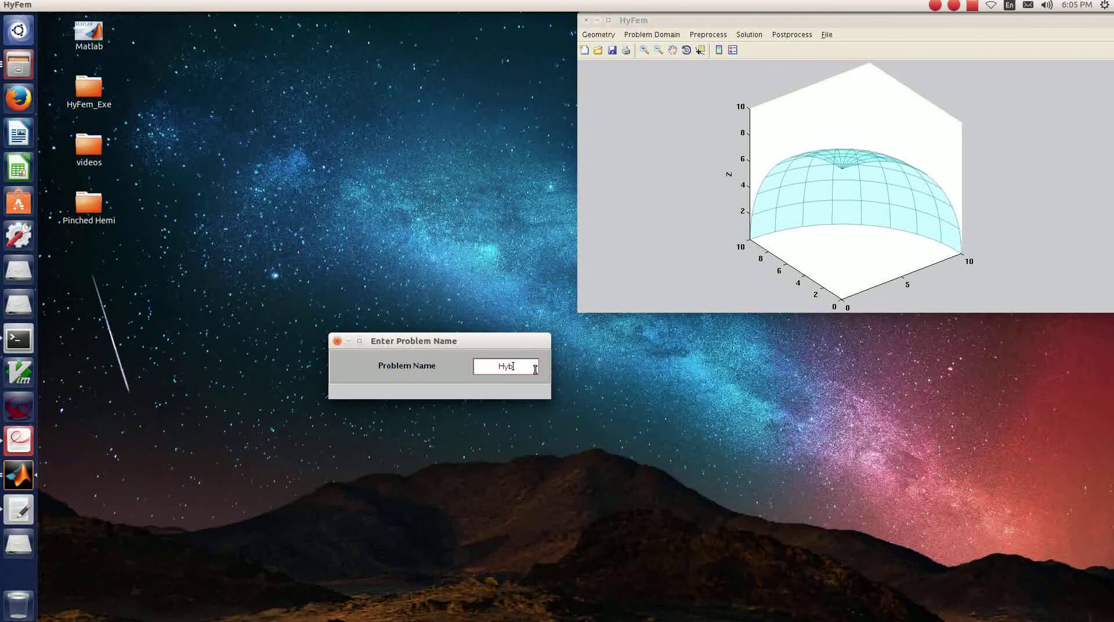
type("rid")
key("Return")
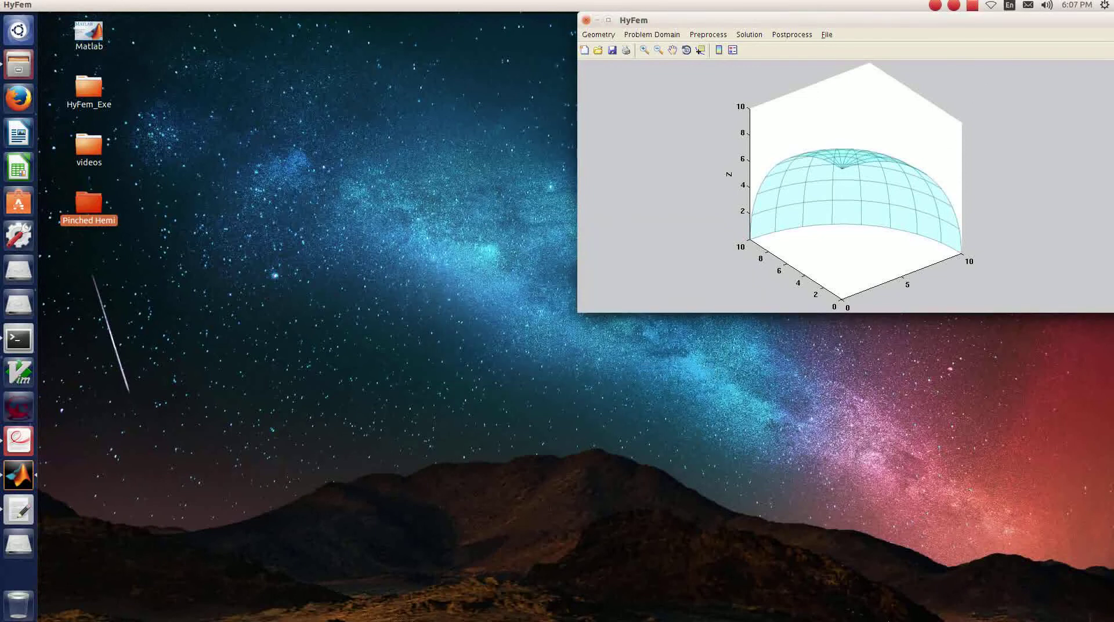
Open result_Hybrid.hfm from the Pinched Hemi folder in GVim, close the folder window and bring up Prob_Parameters.txt in gedit.
left_click(79, 210)
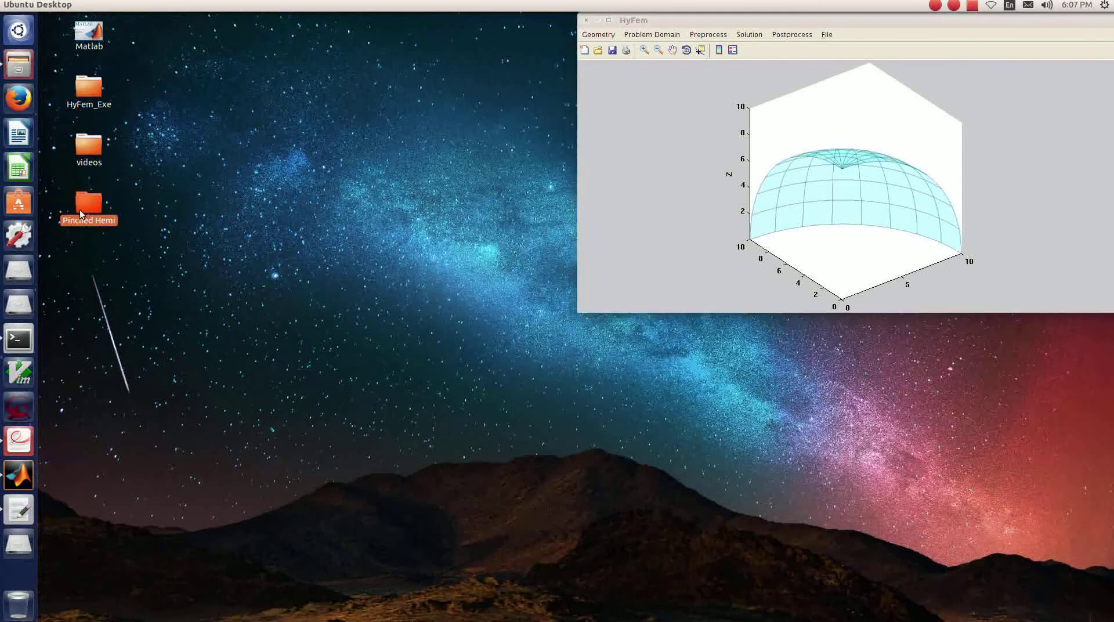
double_click(79, 210)
right_click(495, 141)
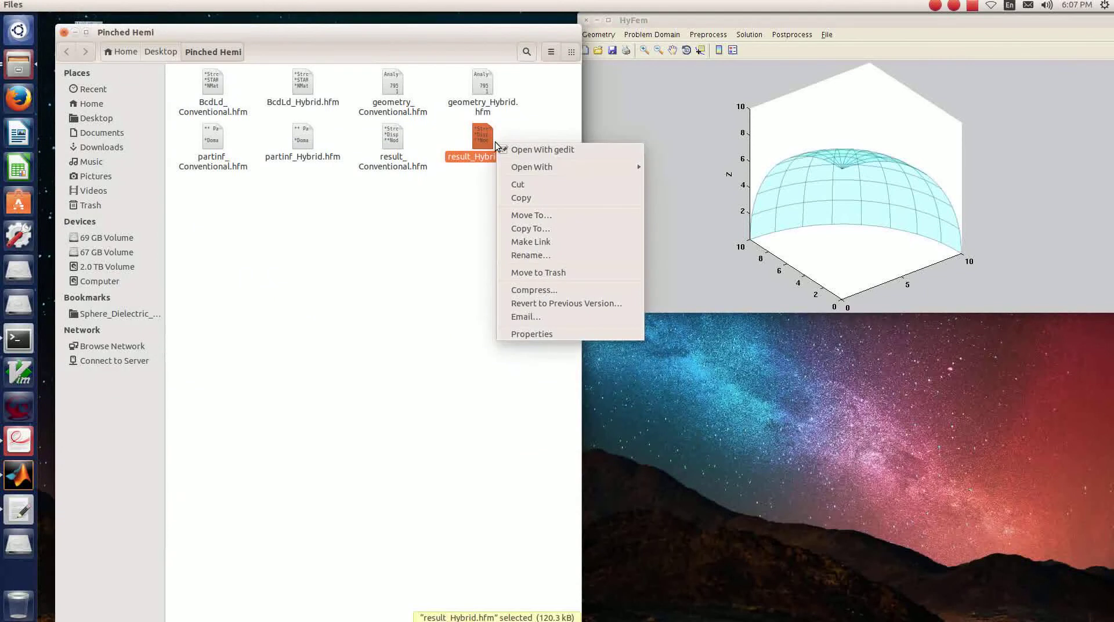
mouse_move(629, 167)
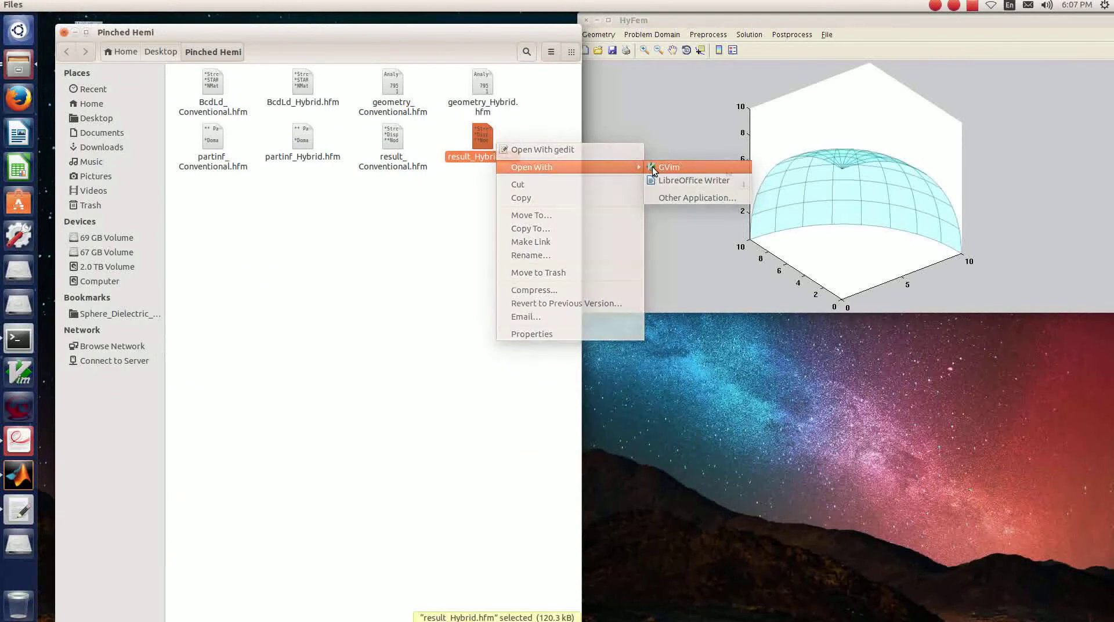
left_click(667, 167)
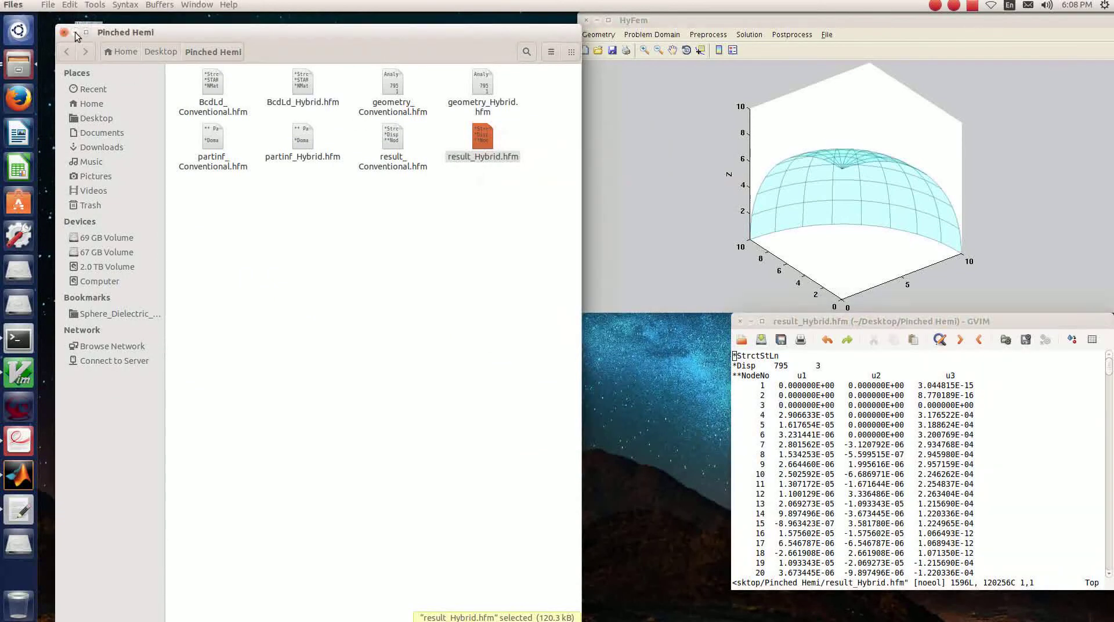
left_click(75, 32)
left_click(18, 511)
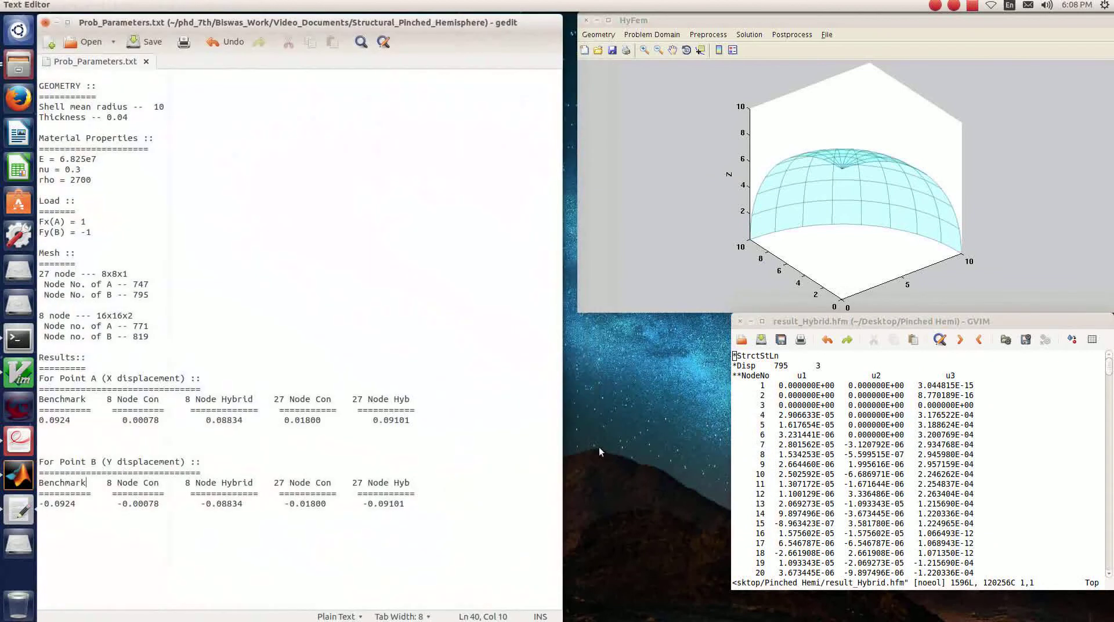
Go to line 749 of the hybrid results file and highlight the u1 displacement of node 747 (point A).
left_click(855, 443)
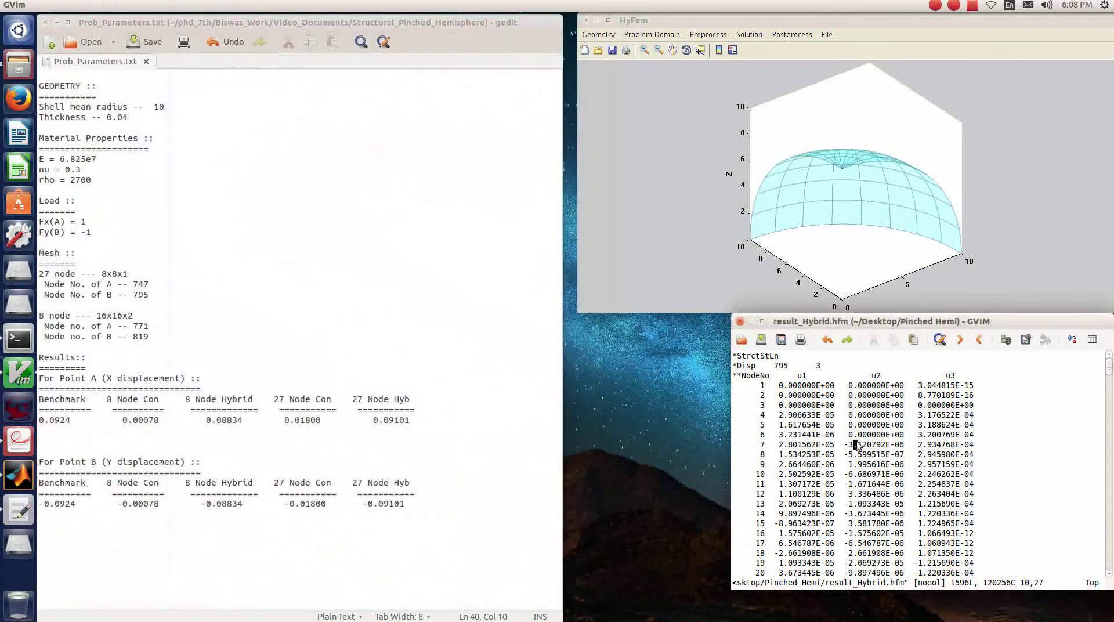
type(":749")
key("Return")
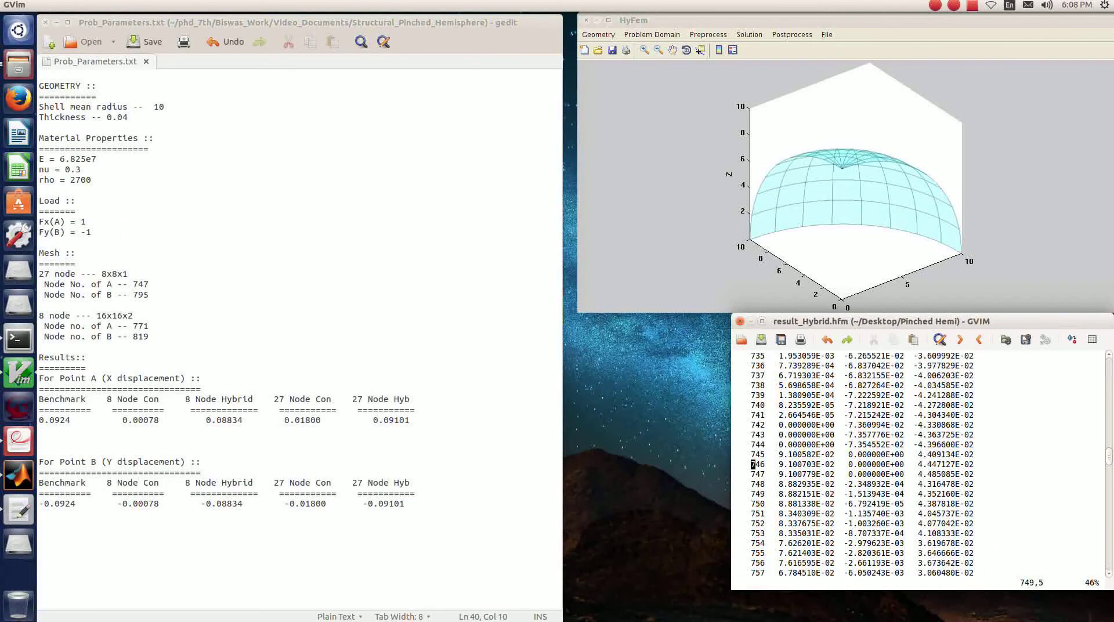
left_click_drag(779, 474, 837, 476)
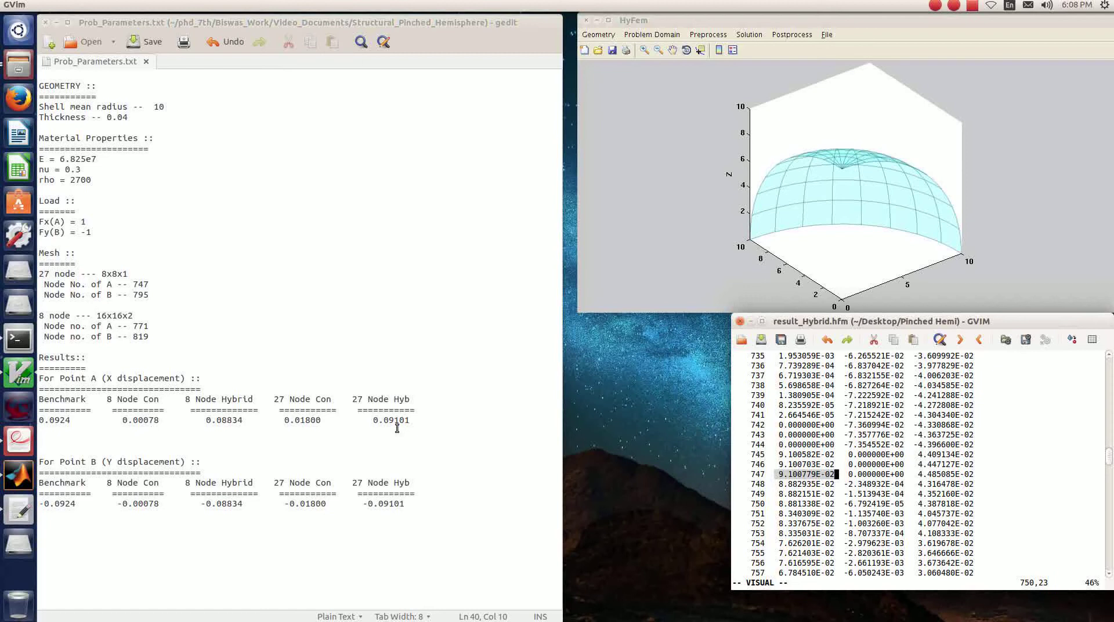
Go to line 795 of the hybrid results file and highlight the u2 displacement of node 795 (point B).
left_click(917, 486)
type(":7")
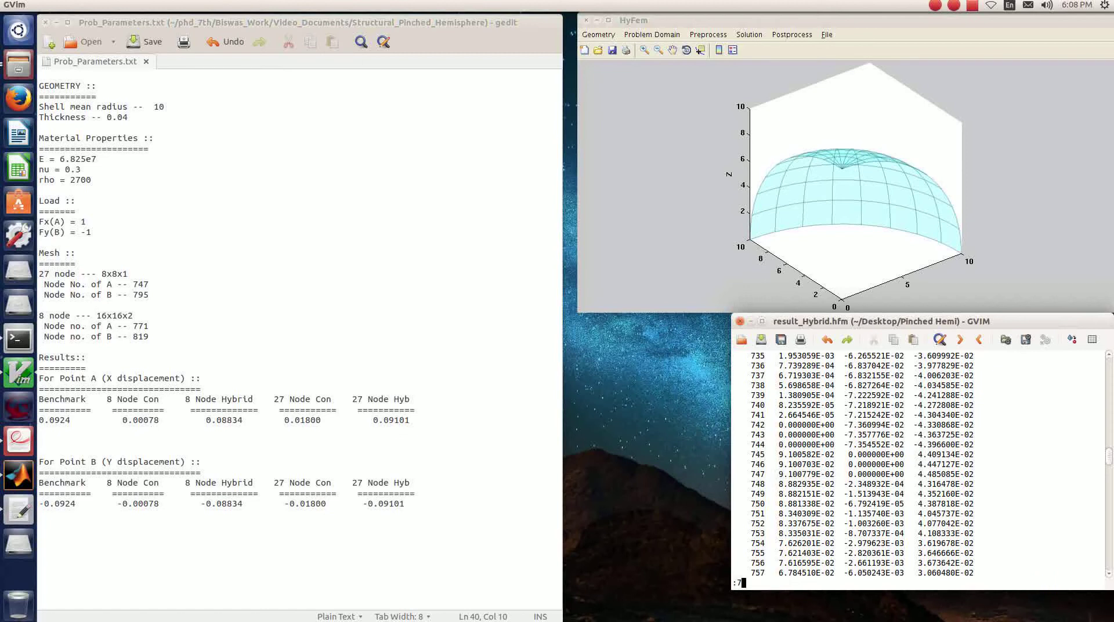
type("95")
key("Return")
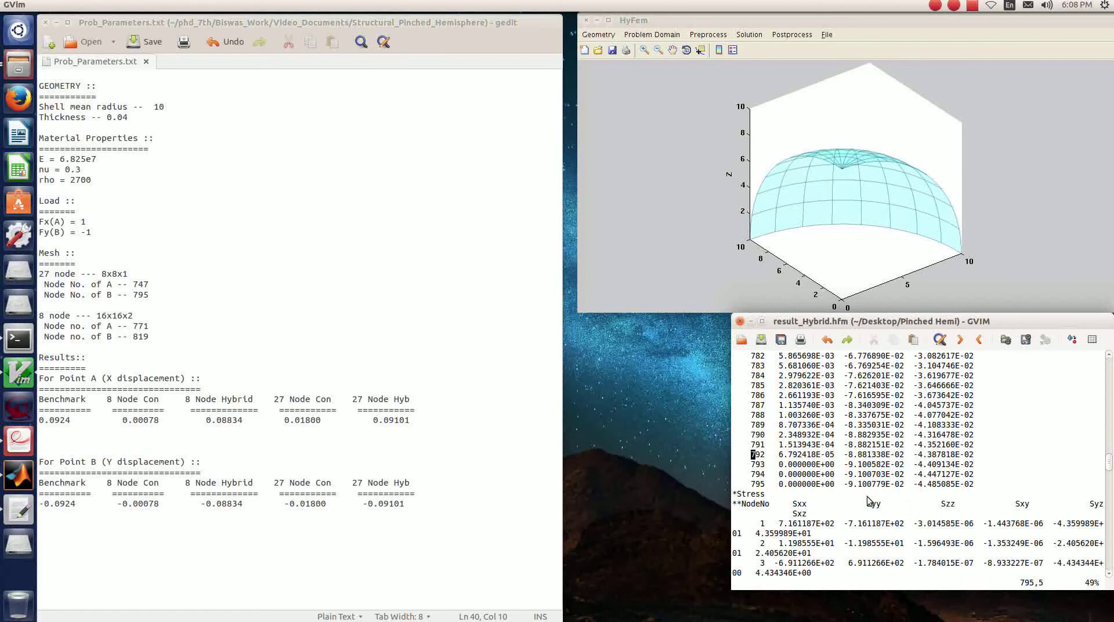
left_click_drag(845, 487, 904, 486)
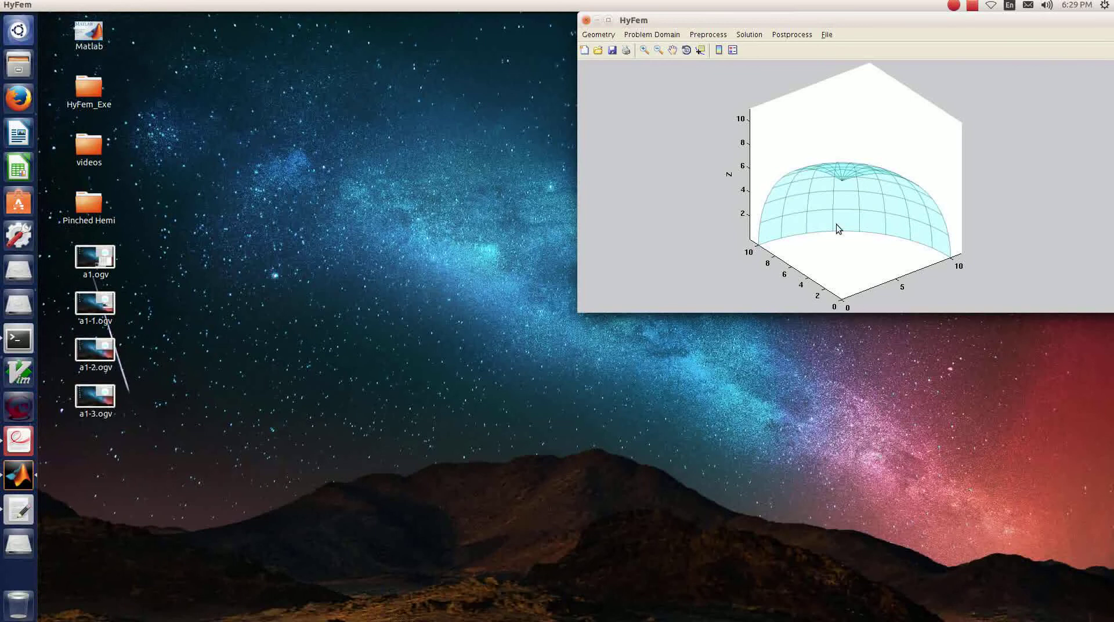
Postprocess the current result file in HyFem and plot the shell's displacement and stress contours.
left_click(795, 35)
left_click(792, 45)
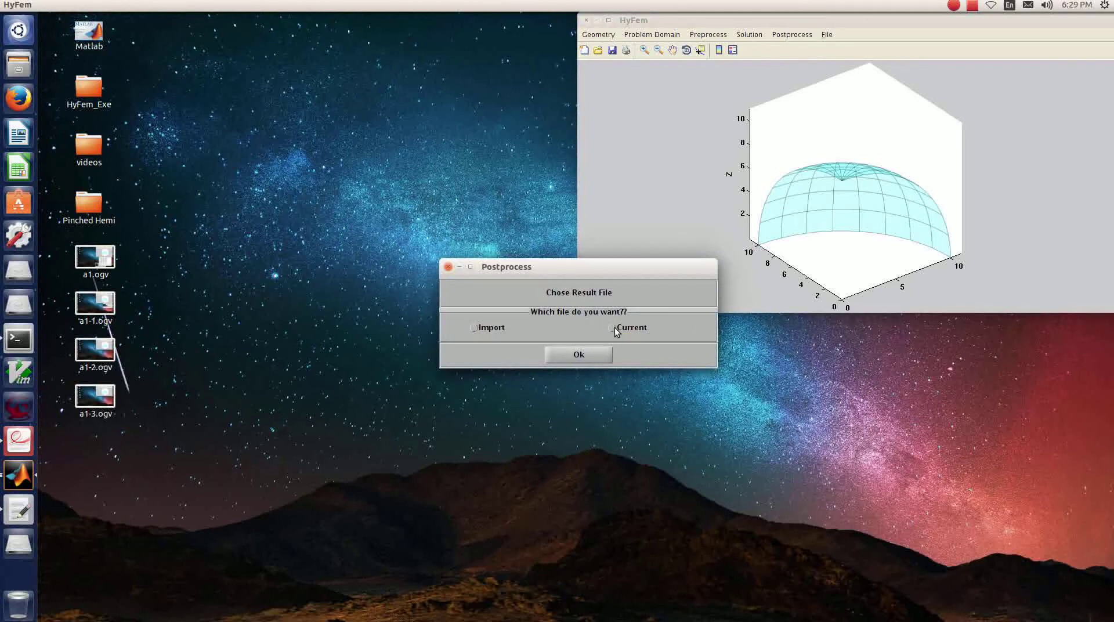
left_click(601, 353)
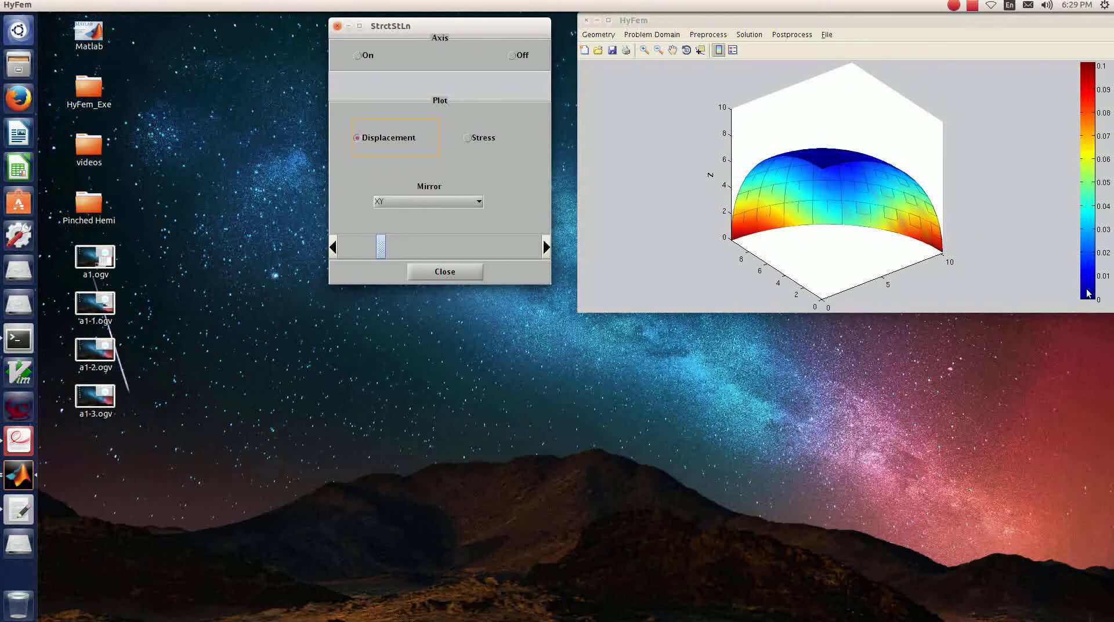
left_click(480, 139)
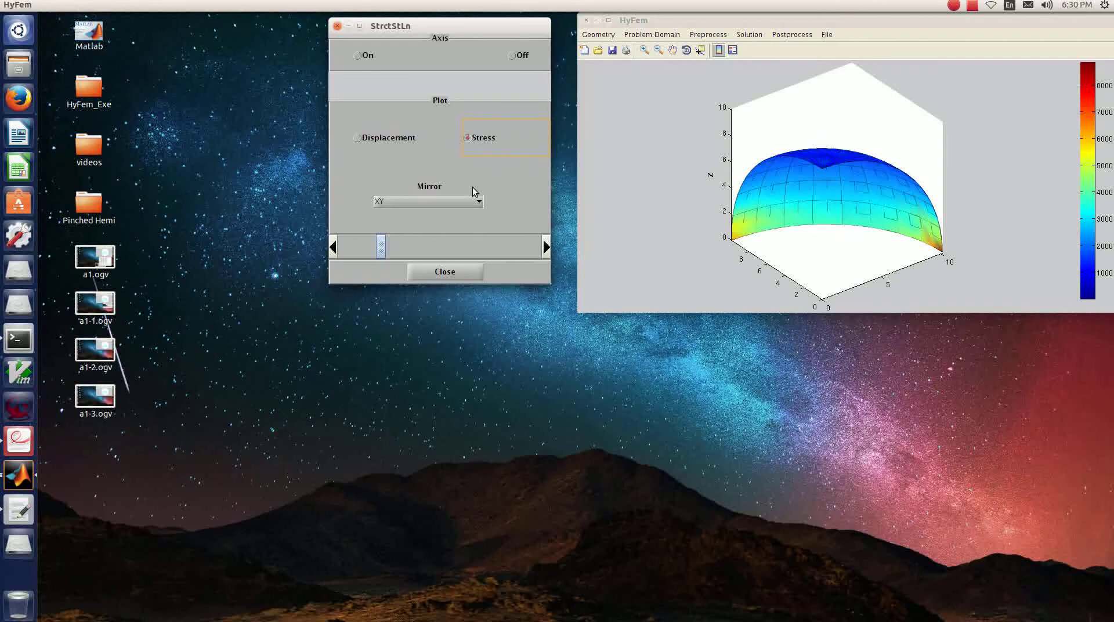
Mirror the quarter shell about the YZ plane and plot its displacement.
left_click(472, 202)
left_click(464, 225)
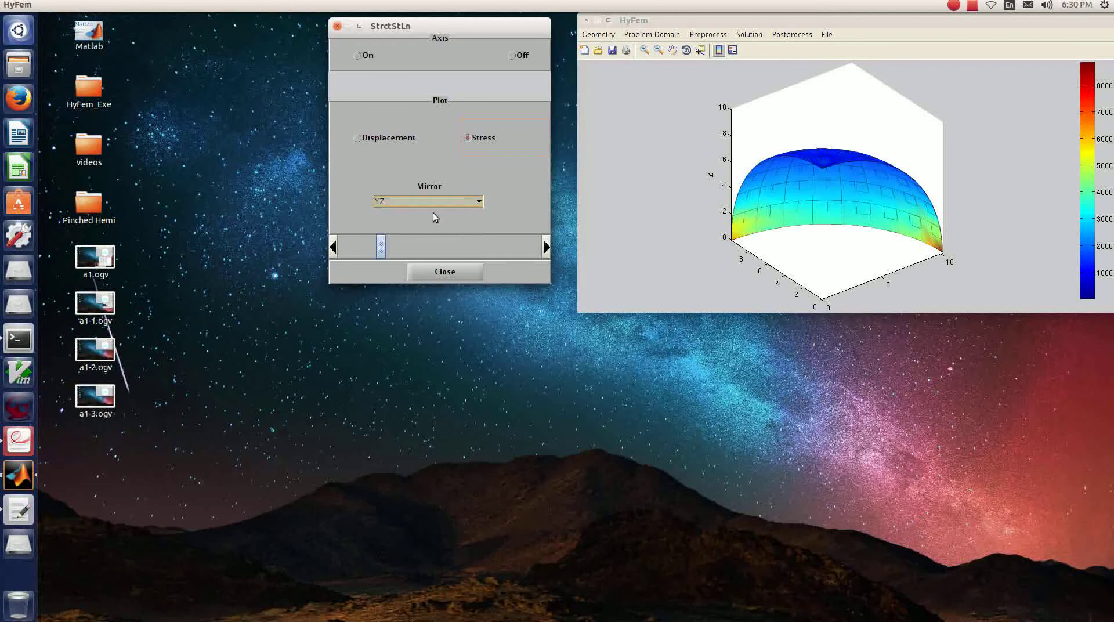
left_click(357, 138)
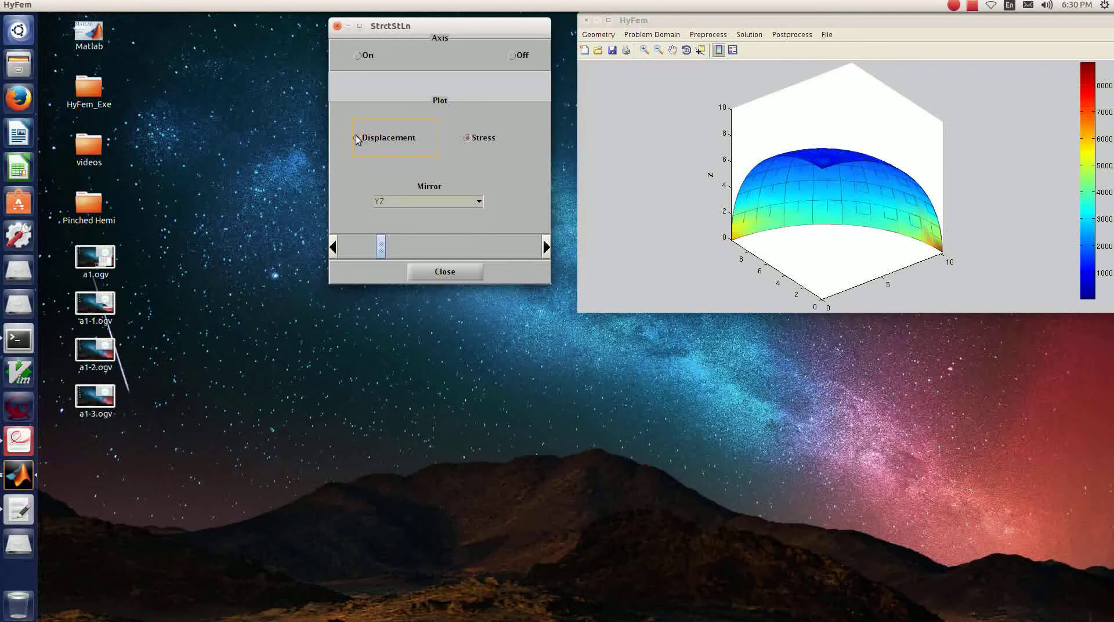
Mirror the half shell about the XZ plane and plot the full hemisphere's stress, followed by its displacement.
left_click(387, 202)
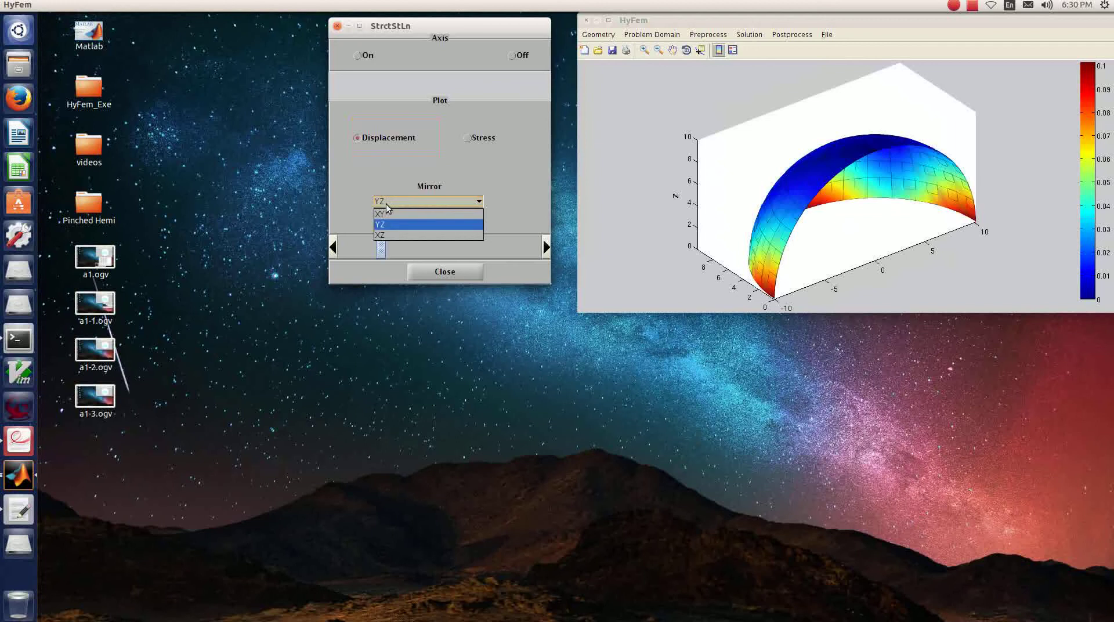
left_click(395, 234)
left_click(478, 139)
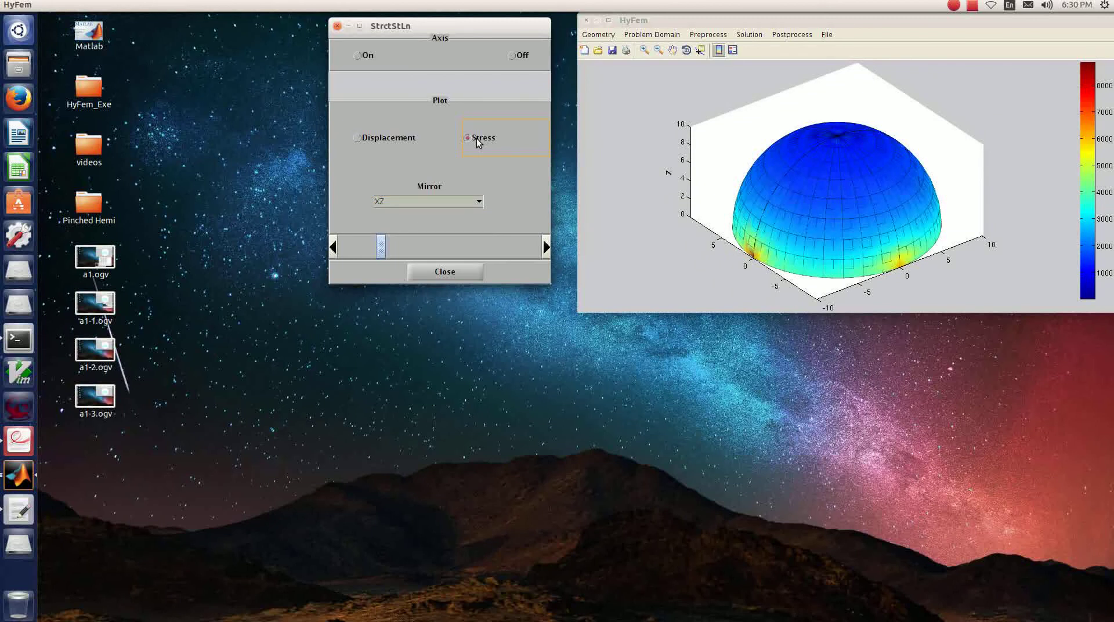
left_click(363, 140)
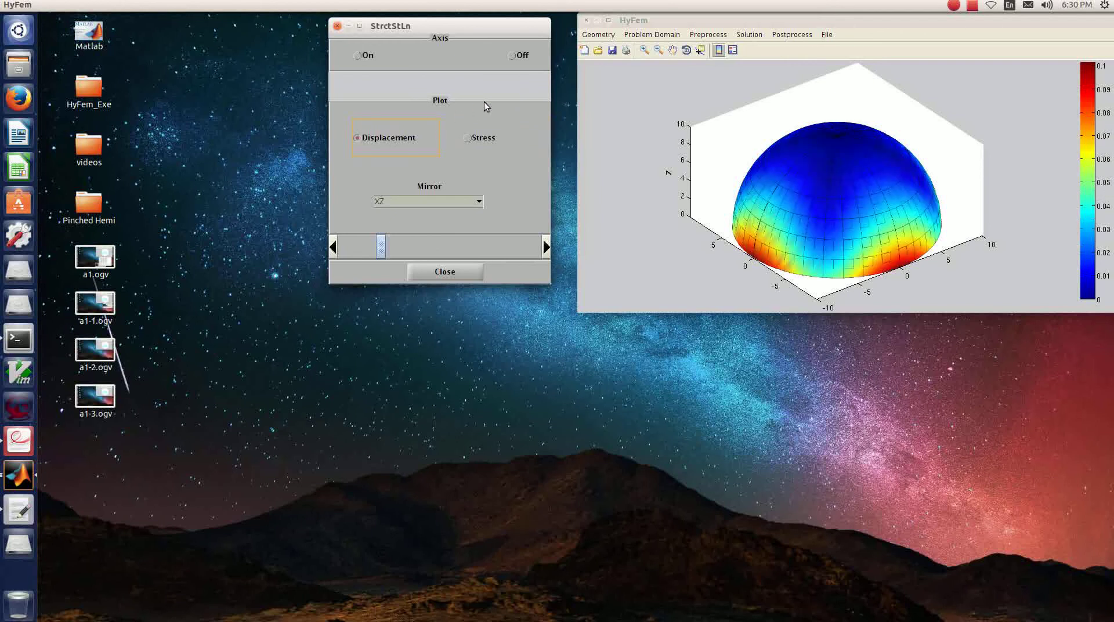
Turn the plot axes off and back on, and close the StrctStLn plot settings.
left_click(514, 57)
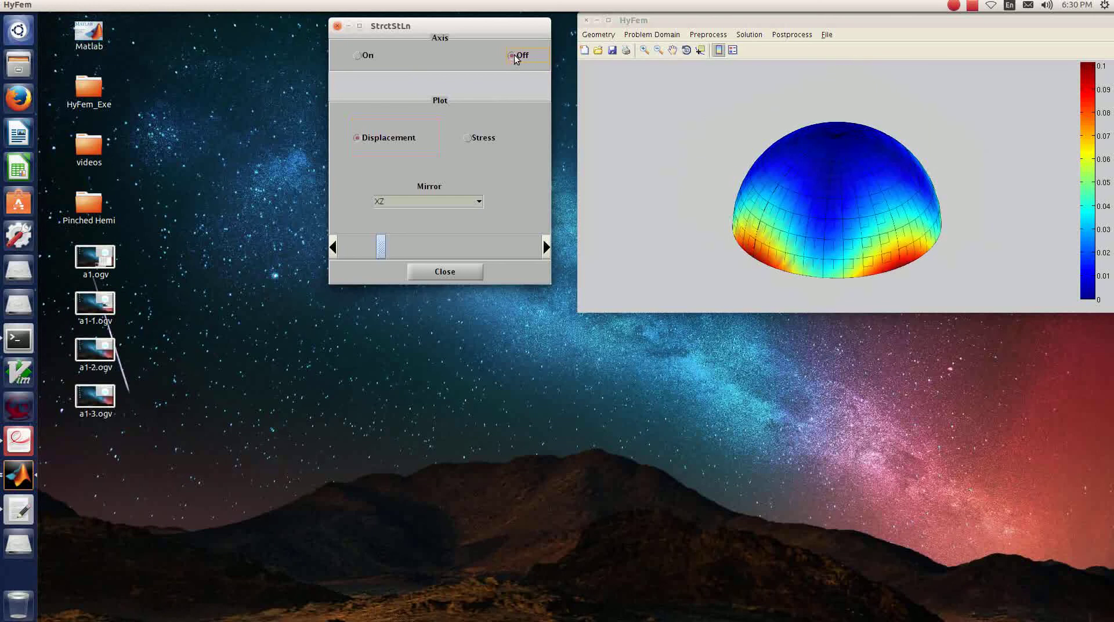
left_click(366, 58)
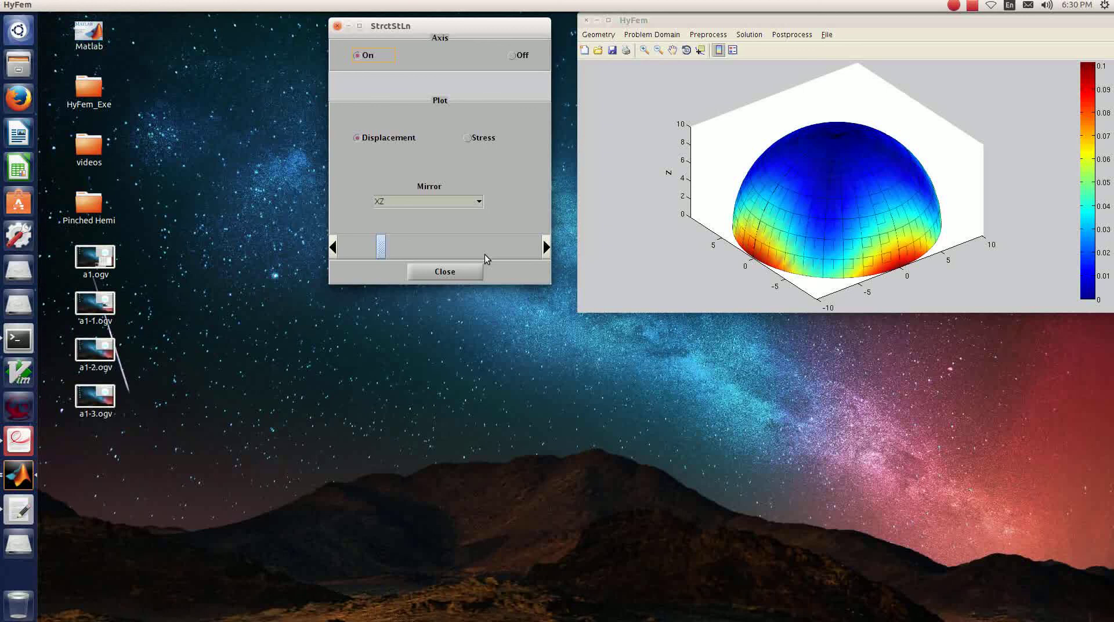
left_click(476, 275)
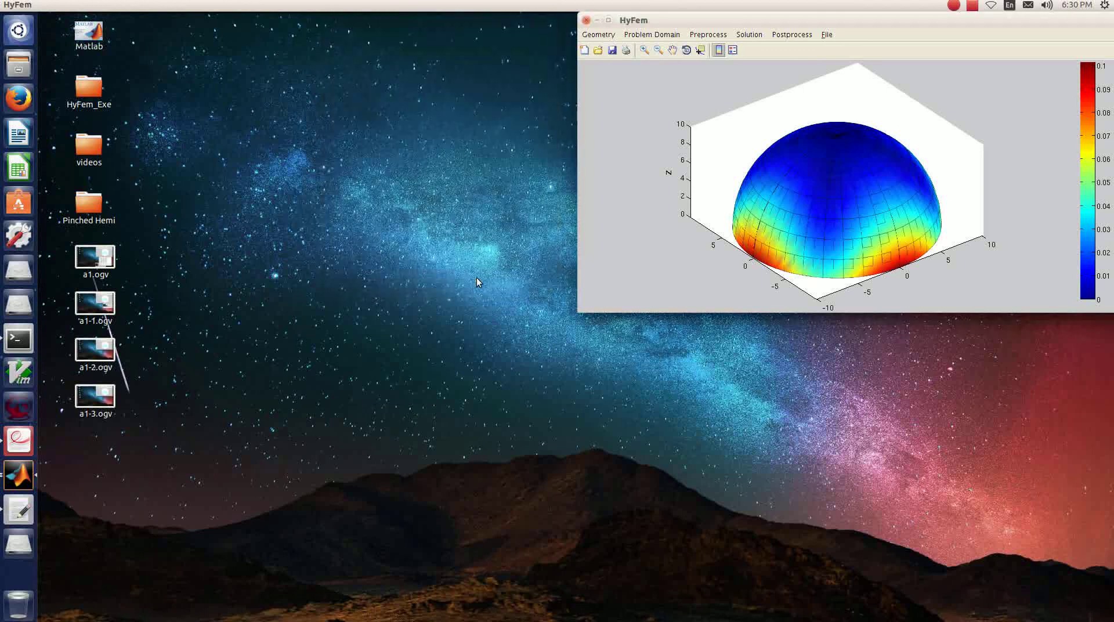